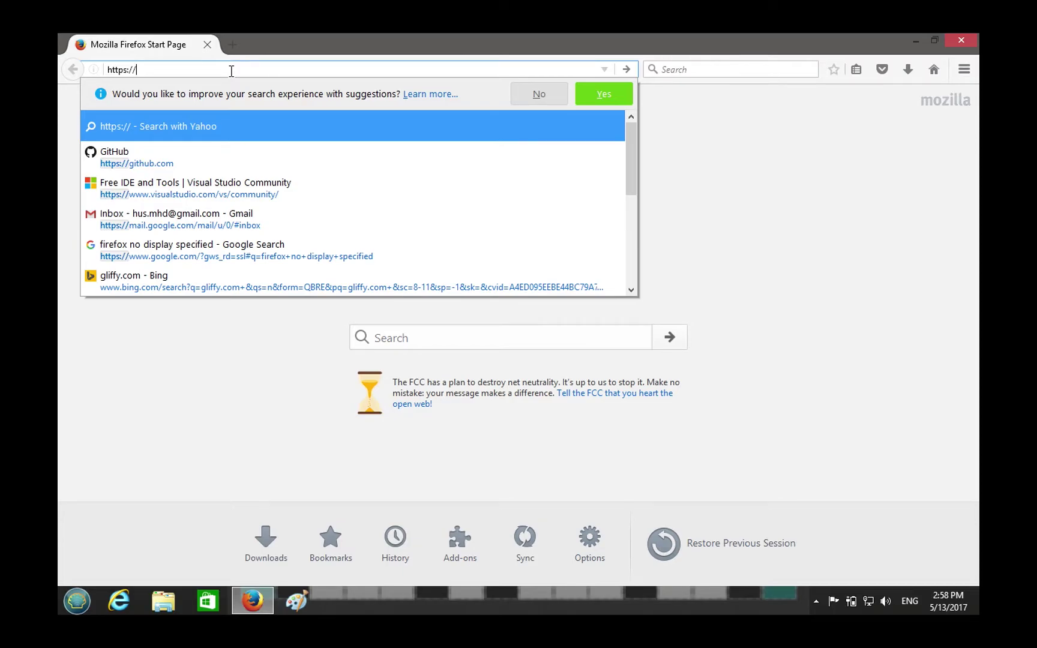
pyautogui.write('igeometry:')
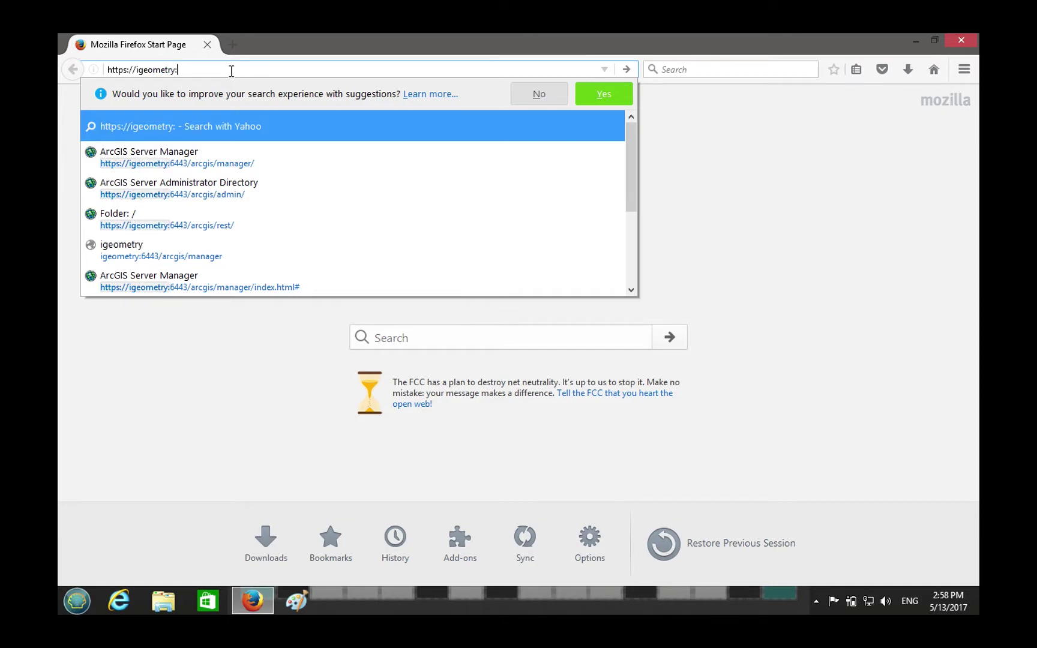
pyautogui.write('6443')
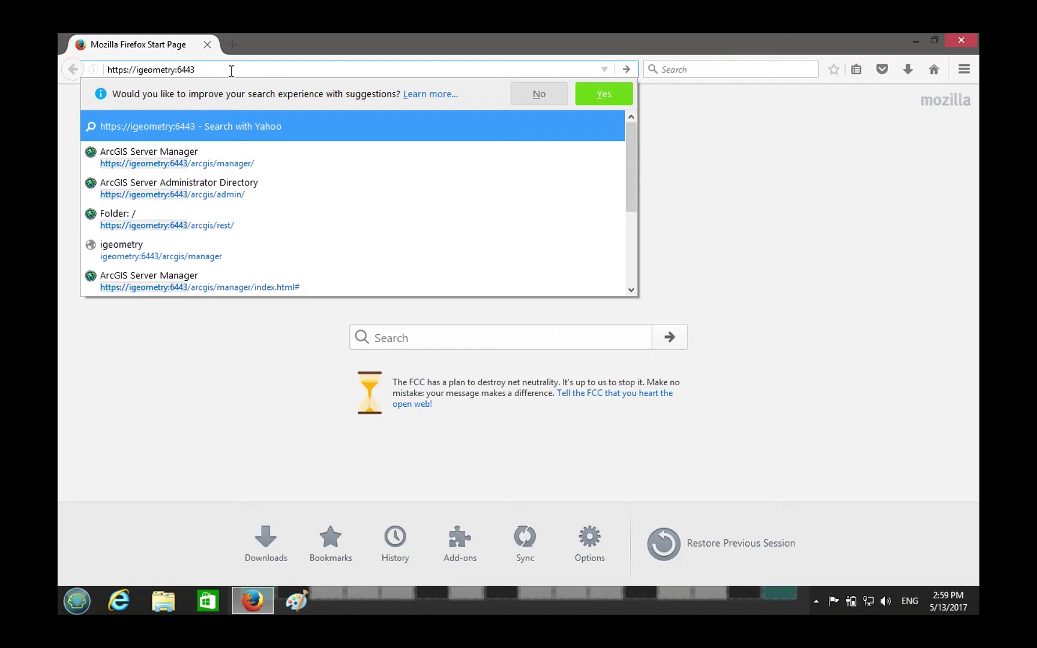
pyautogui.write('/arcgis')
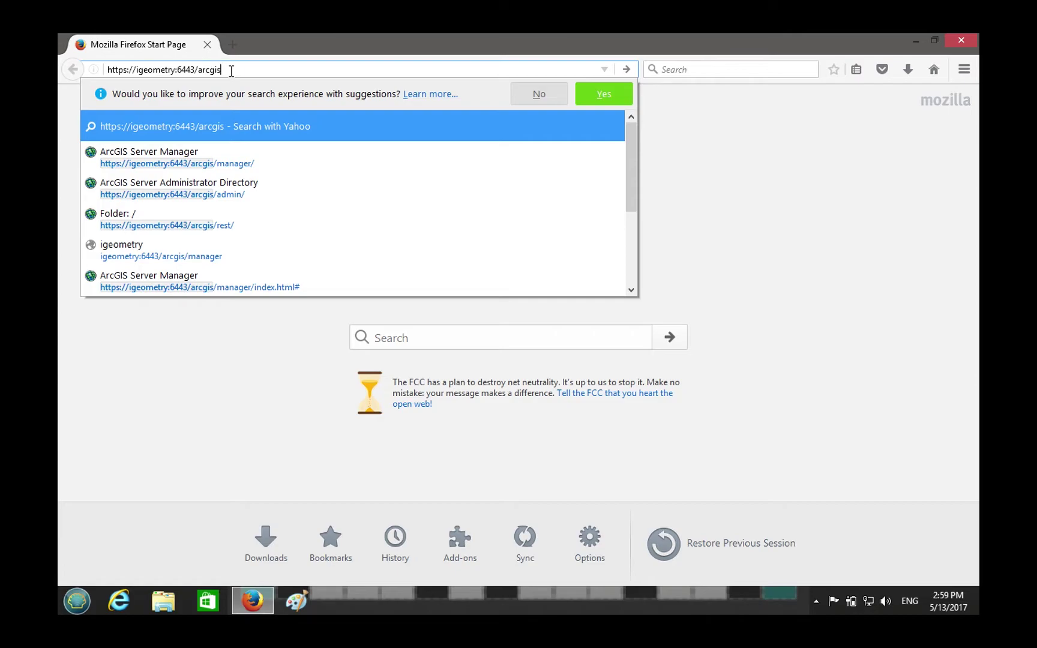
pyautogui.write('/manager')
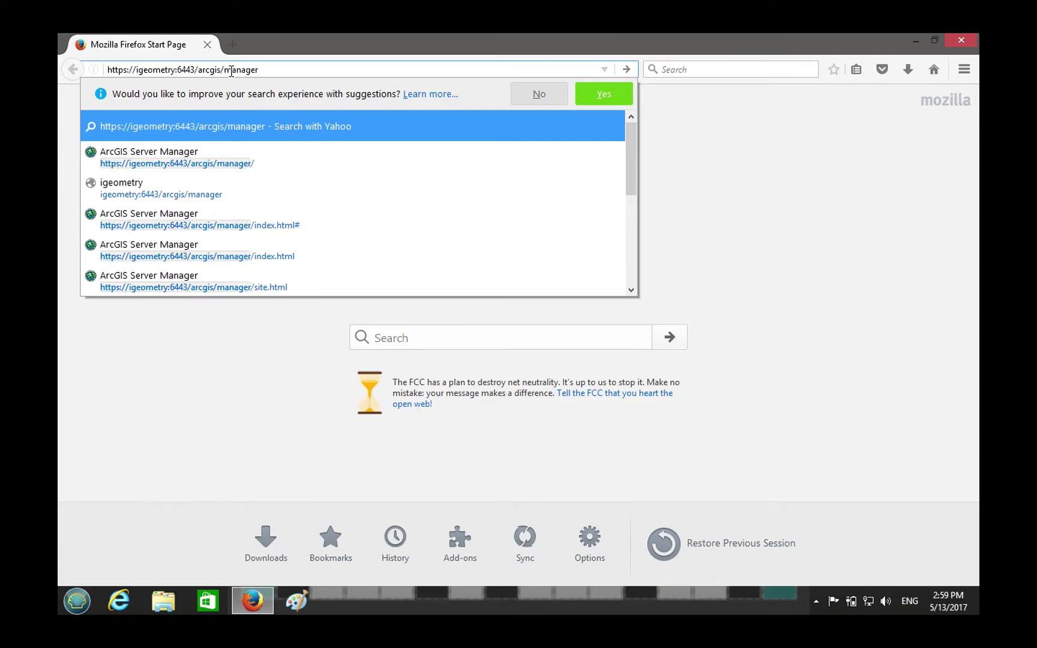
pyautogui.click(291, 68)
pyautogui.doubleClick(261, 68)
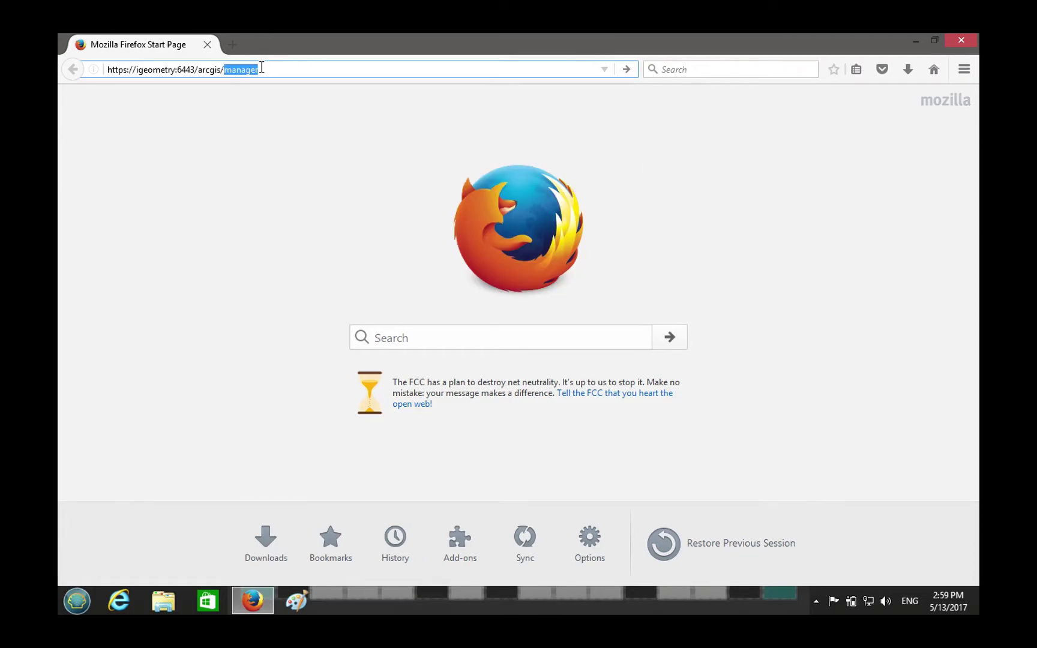
pyautogui.write('manager')
pyautogui.press('Return')
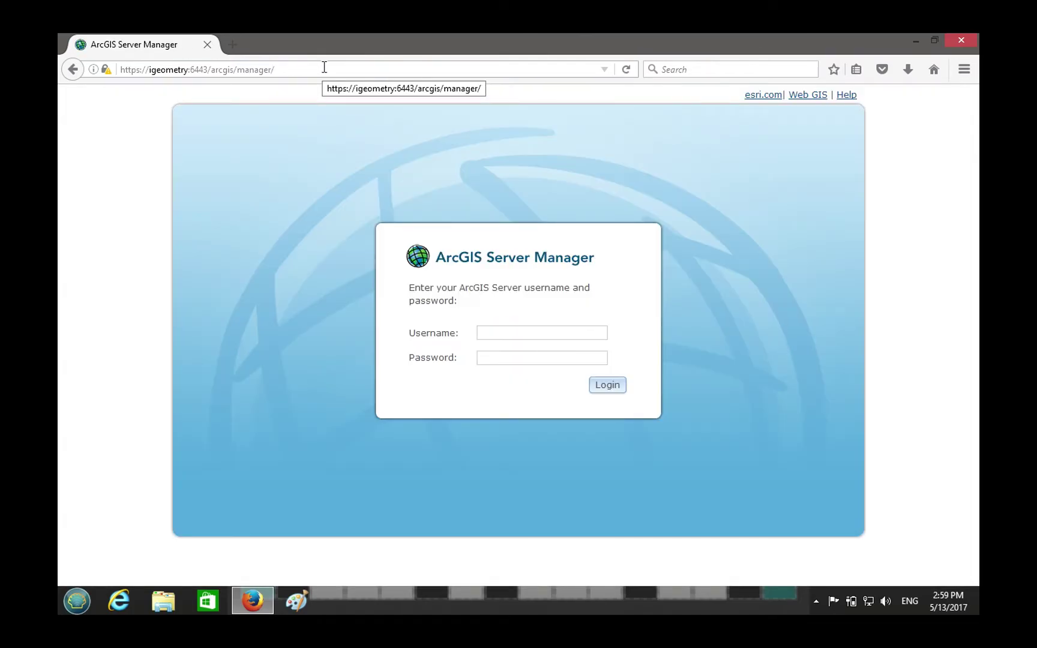
# Step: Log in to ArcGIS Server Manager as siteadmin with the account password
pyautogui.click(500, 333)
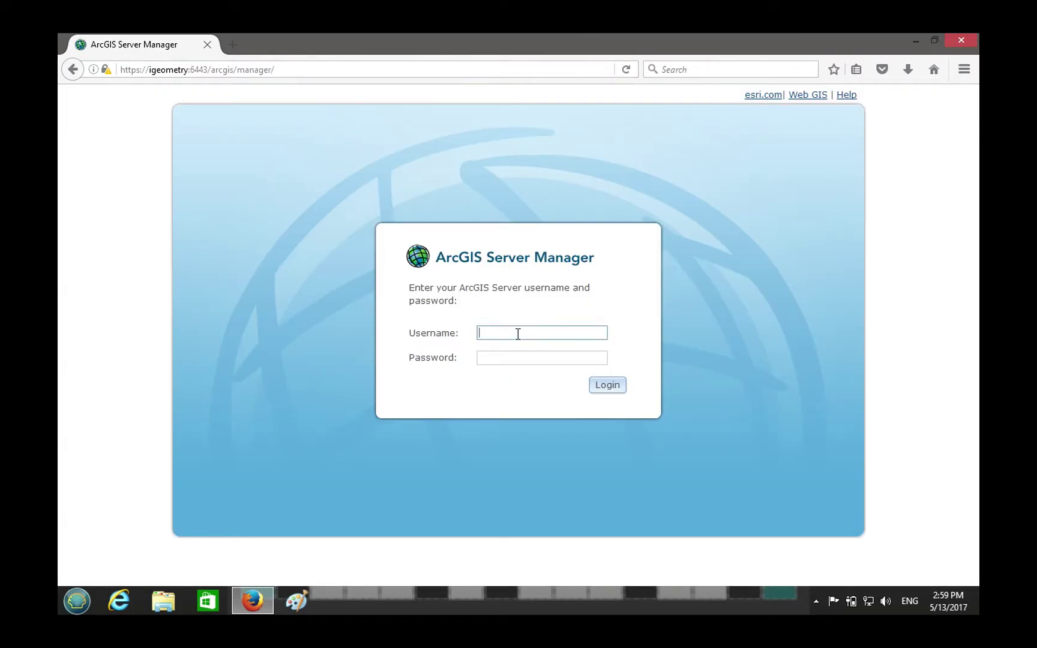
pyautogui.write('siteadmin')
pyautogui.press('Tab')
pyautogui.write('********')
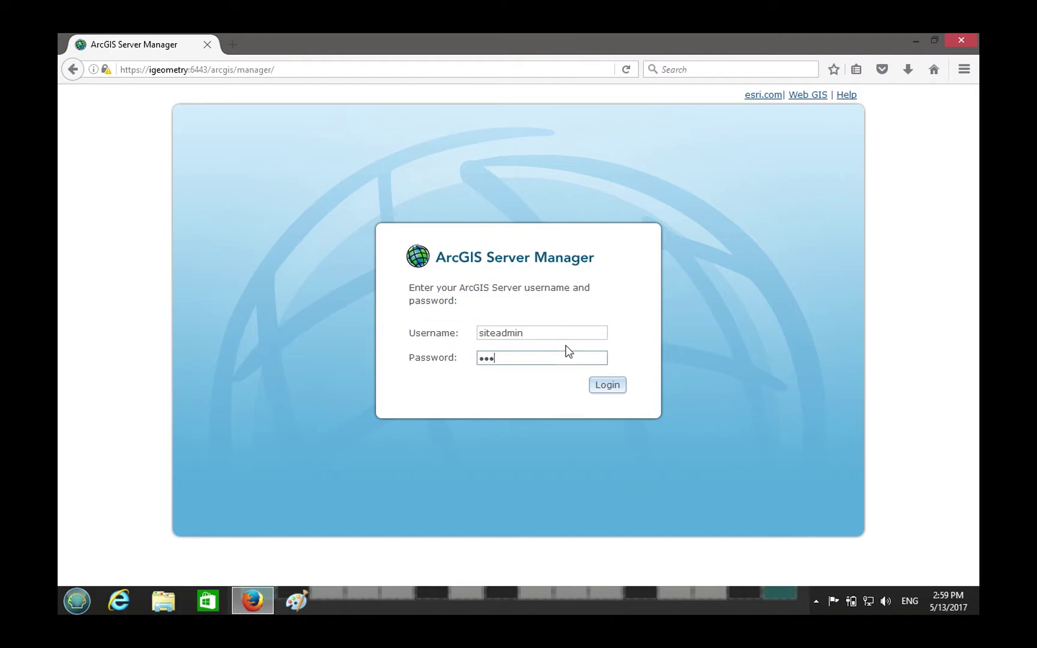
pyautogui.press('Return')
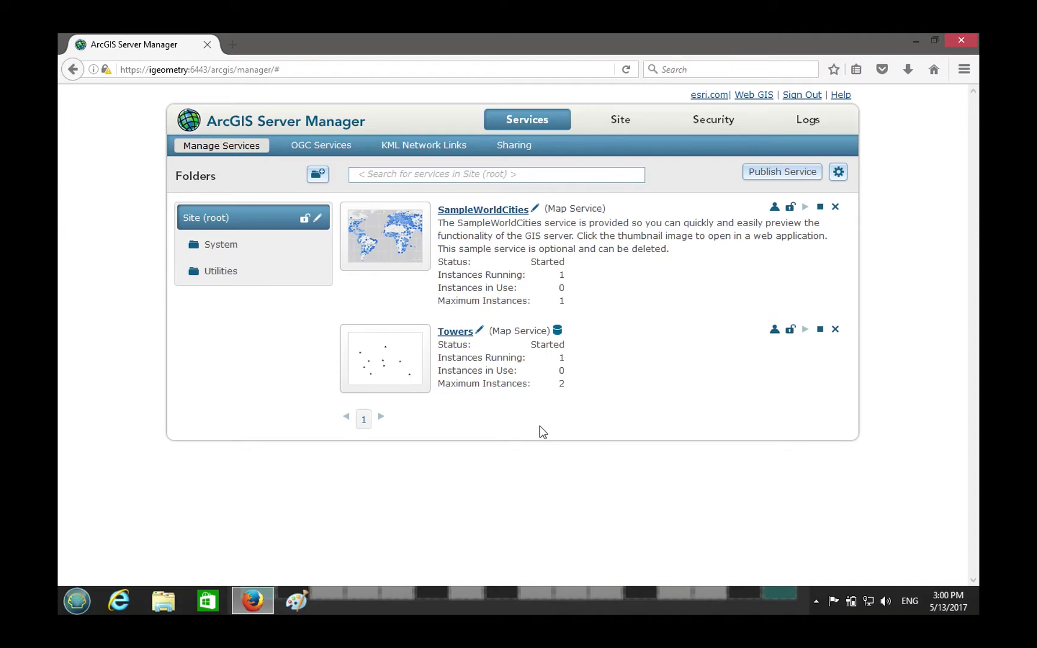
# Step: Open the Towers map service for editing and view its instance limits and service timeouts under Pooling
pyautogui.moveTo(440, 217); pyautogui.dragTo(632, 315)
pyautogui.click(630, 313)
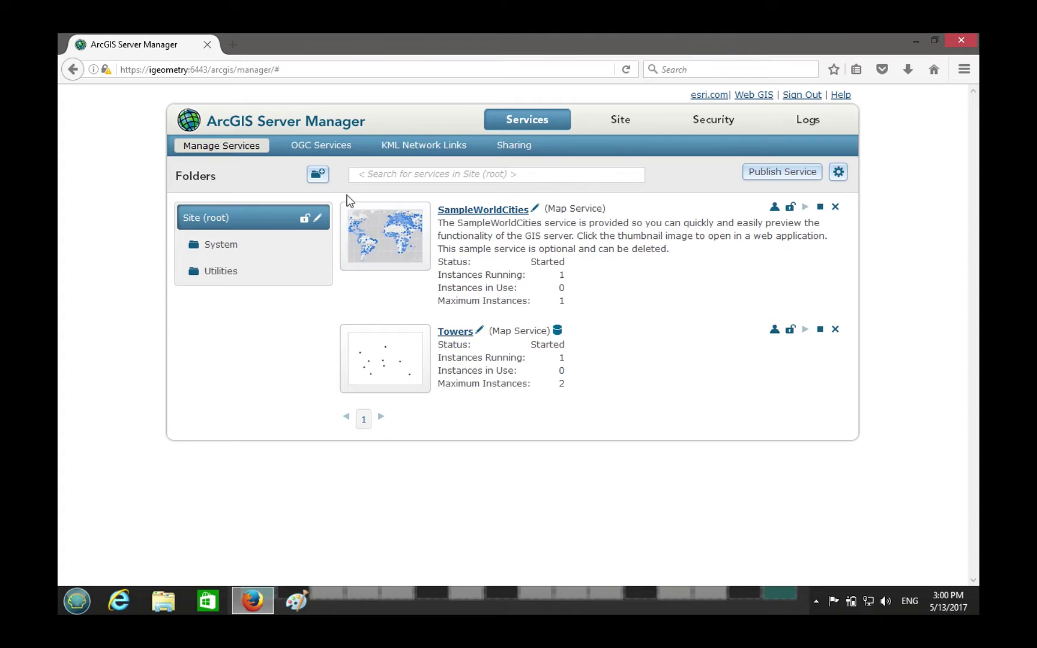
pyautogui.click(451, 332)
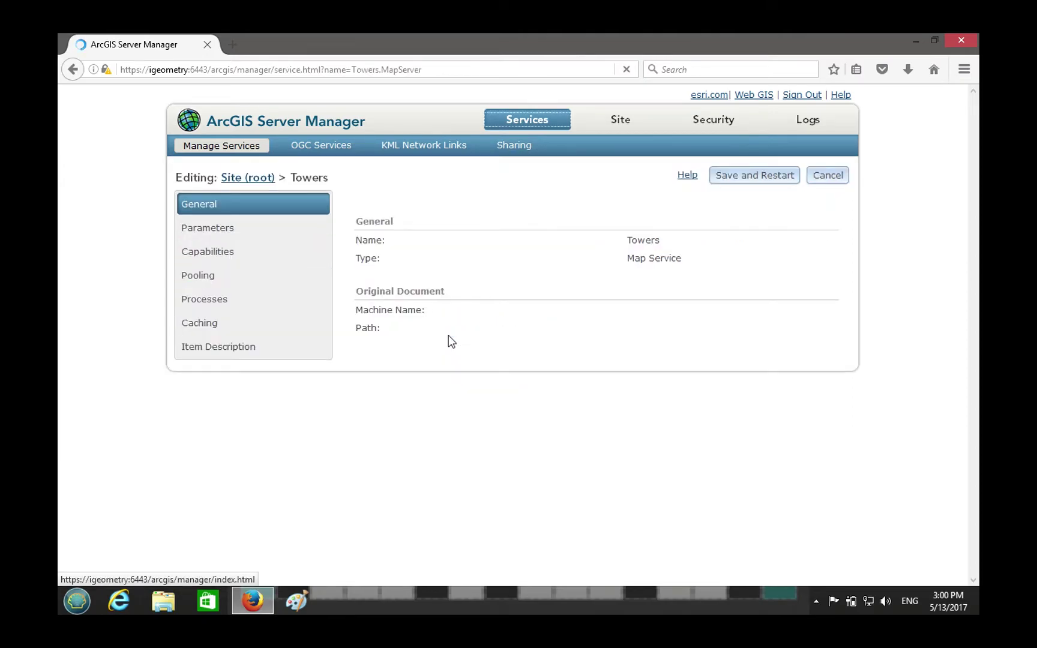
pyautogui.click(474, 213)
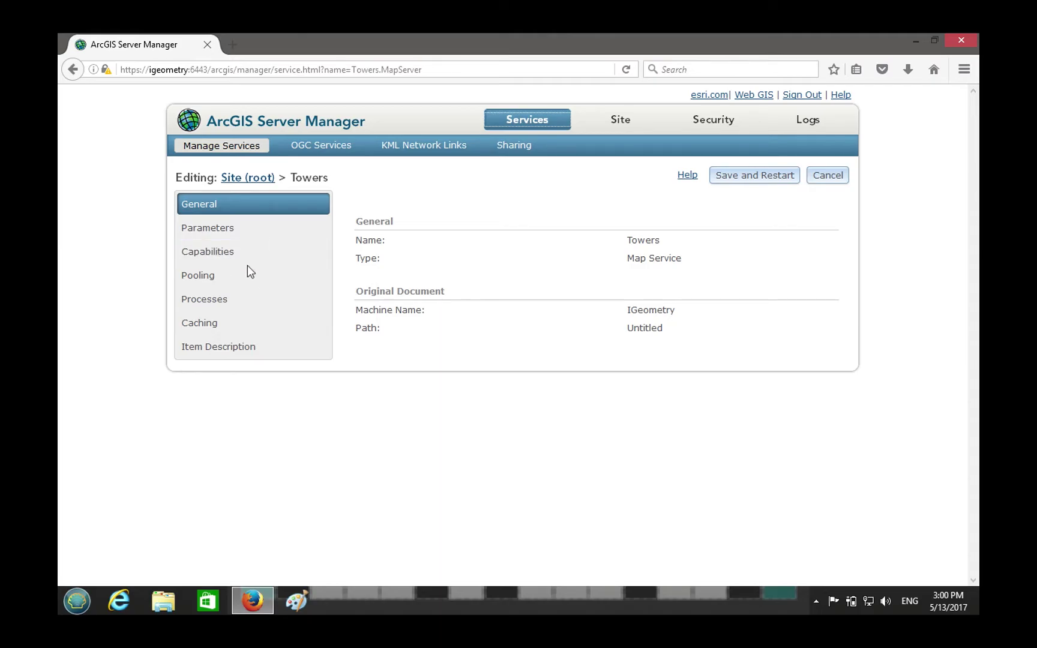
pyautogui.click(223, 278)
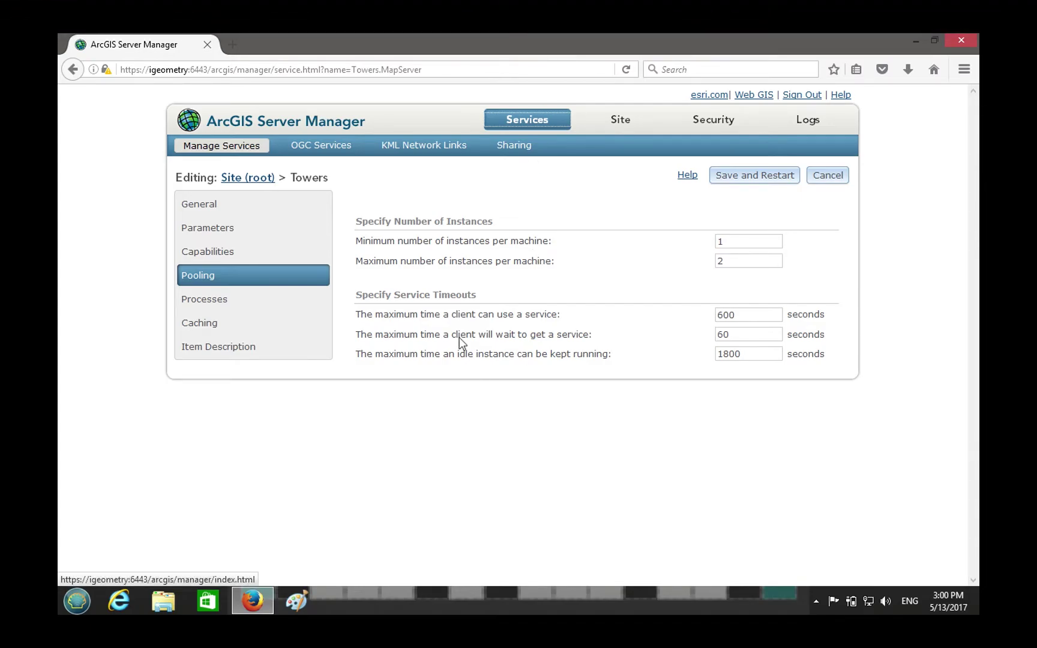
# Step: Examine the isolation, recycling and health check settings in the Processes section of the Towers service
pyautogui.click(222, 309)
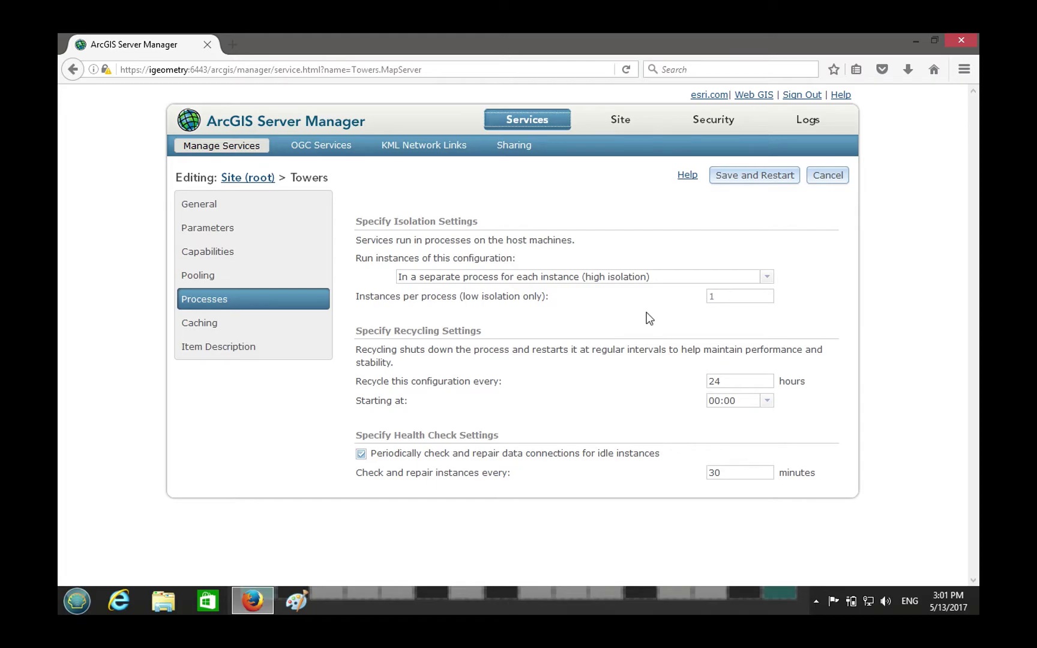
pyautogui.moveTo(360, 332); pyautogui.dragTo(523, 428)
pyautogui.click(523, 427)
pyautogui.moveTo(353, 434)
pyautogui.mouseDown()
pyautogui.moveTo(551, 463)
pyautogui.moveTo(582, 484)
pyautogui.moveTo(348, 403)
pyautogui.mouseUp()
pyautogui.click(339, 414)
pyautogui.click(343, 430)
pyautogui.moveTo(464, 458); pyautogui.dragTo(517, 466)
pyautogui.click(528, 469)
pyautogui.click(314, 458)
pyautogui.doubleClick(252, 435)
pyautogui.click(597, 471)
pyautogui.doubleClick(343, 412)
pyautogui.click(345, 433)
pyautogui.click(578, 311)
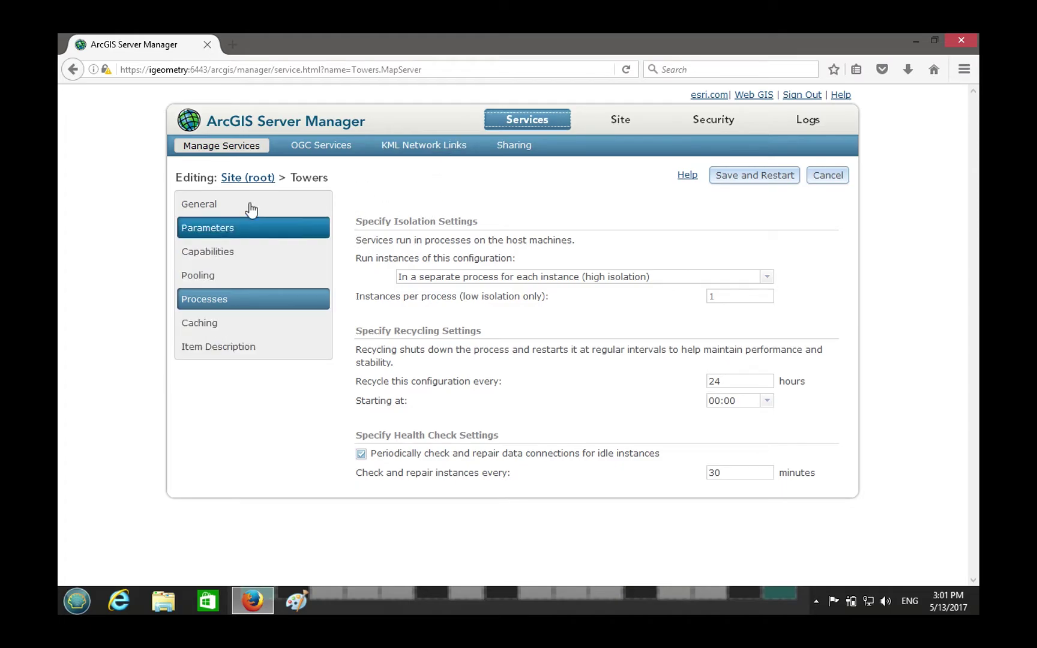
# Step: Return to the list of services and stop the SampleWorldCities map service
pyautogui.click(508, 122)
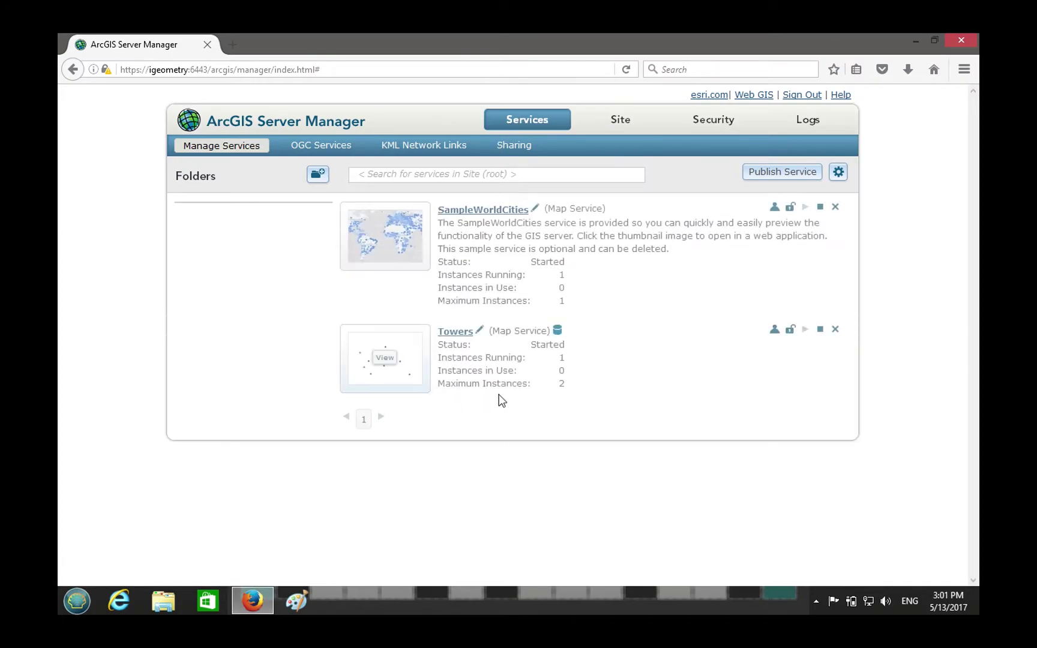
pyautogui.click(460, 336)
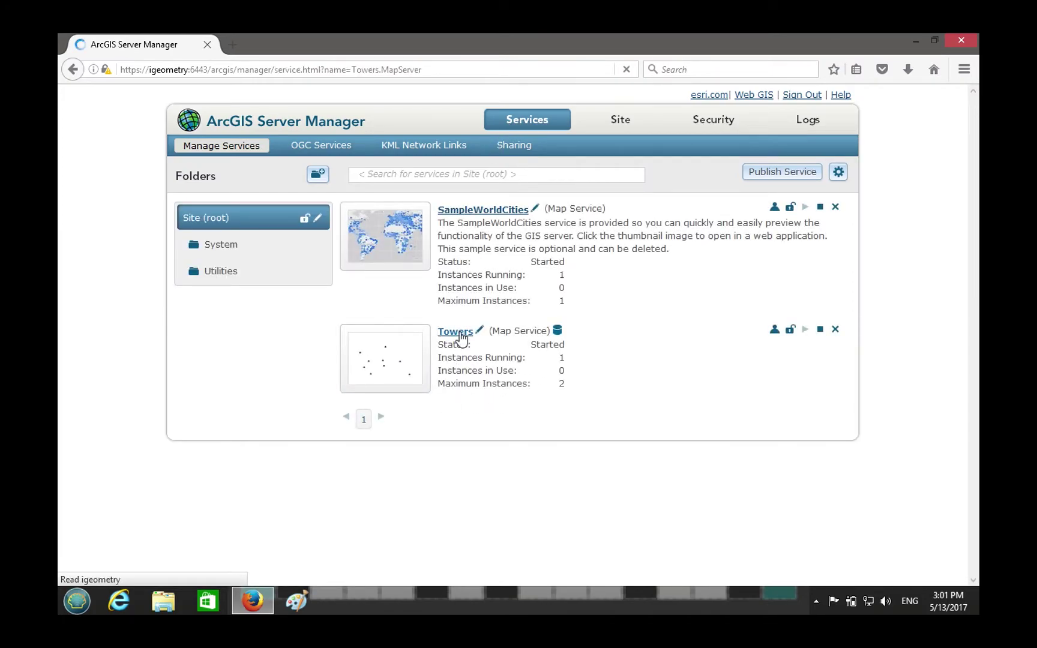
pyautogui.click(524, 127)
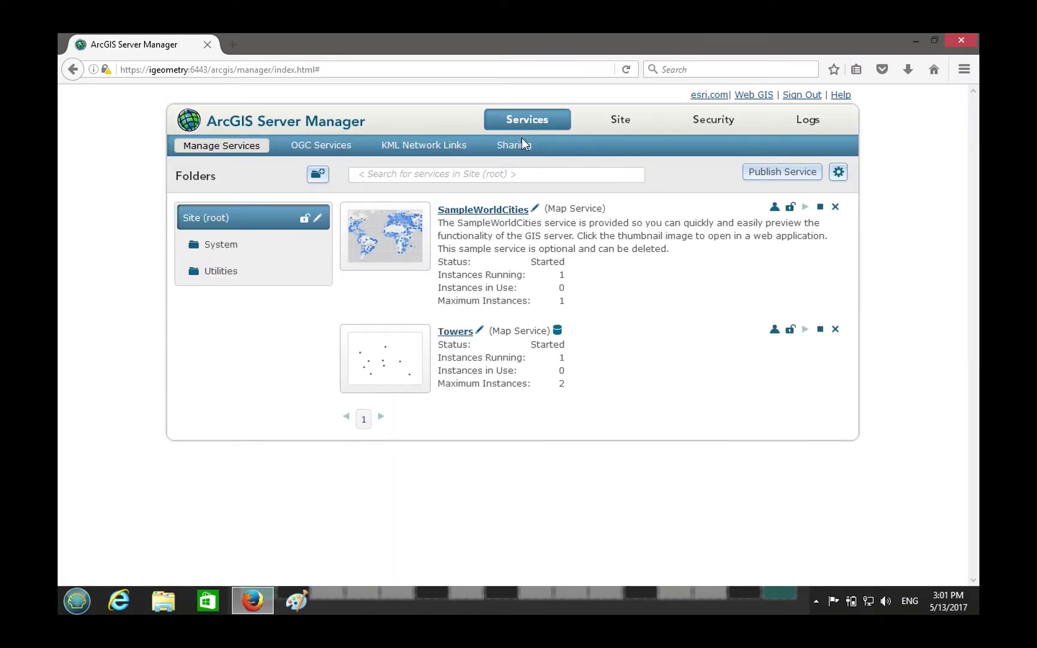
pyautogui.click(820, 207)
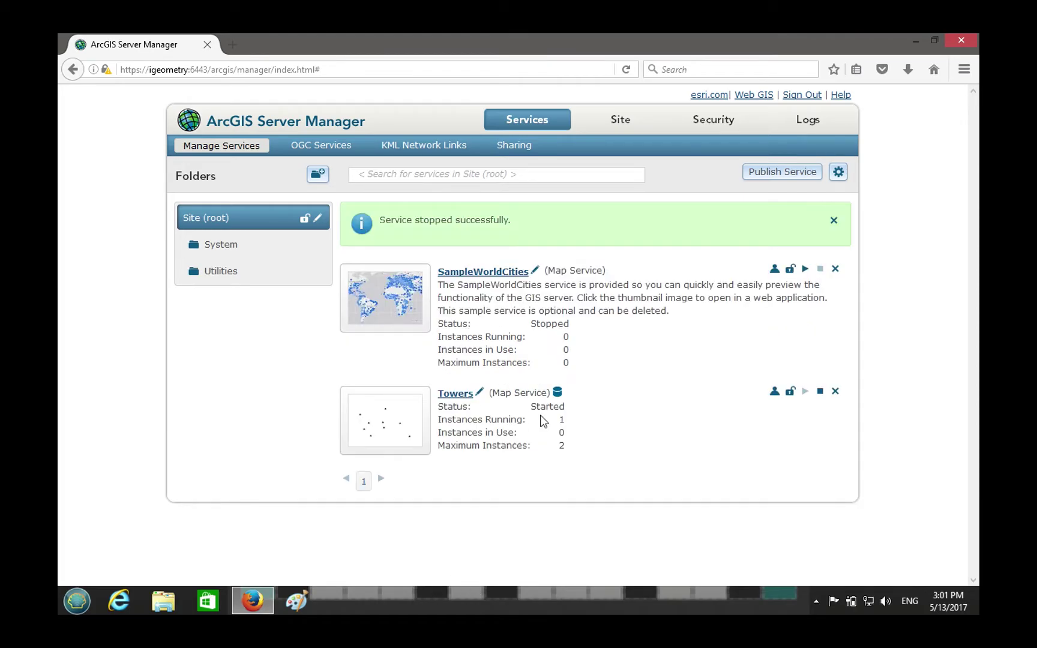
# Step: Open Windows Task Manager and move its window aside so the service list stays partly in view
pyautogui.rightClick(457, 599)
pyautogui.click(504, 551)
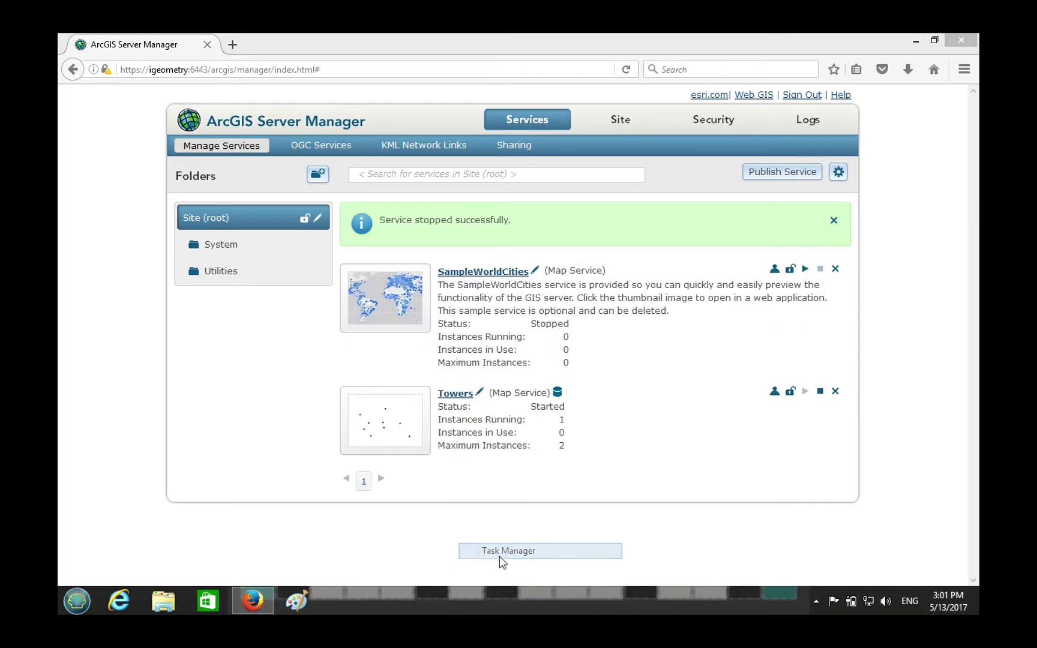
pyautogui.click(530, 60)
pyautogui.moveTo(529, 60); pyautogui.dragTo(673, 60)
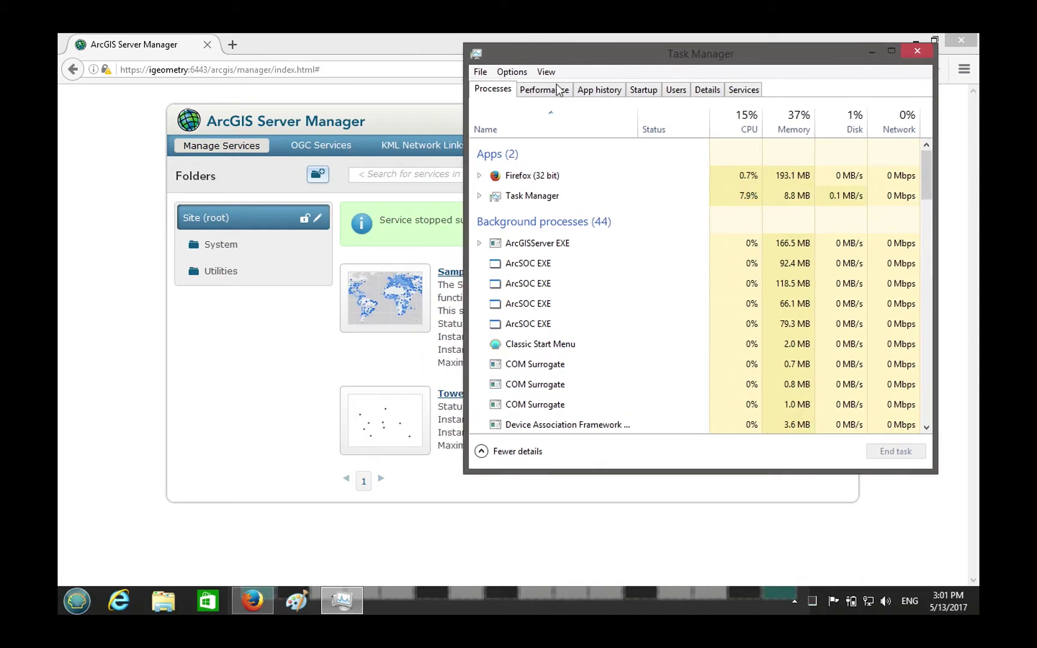
# Step: Examine the ArcSOC EXE background processes and compare them with the map services in ArcGIS Server Manager
pyautogui.click(527, 264)
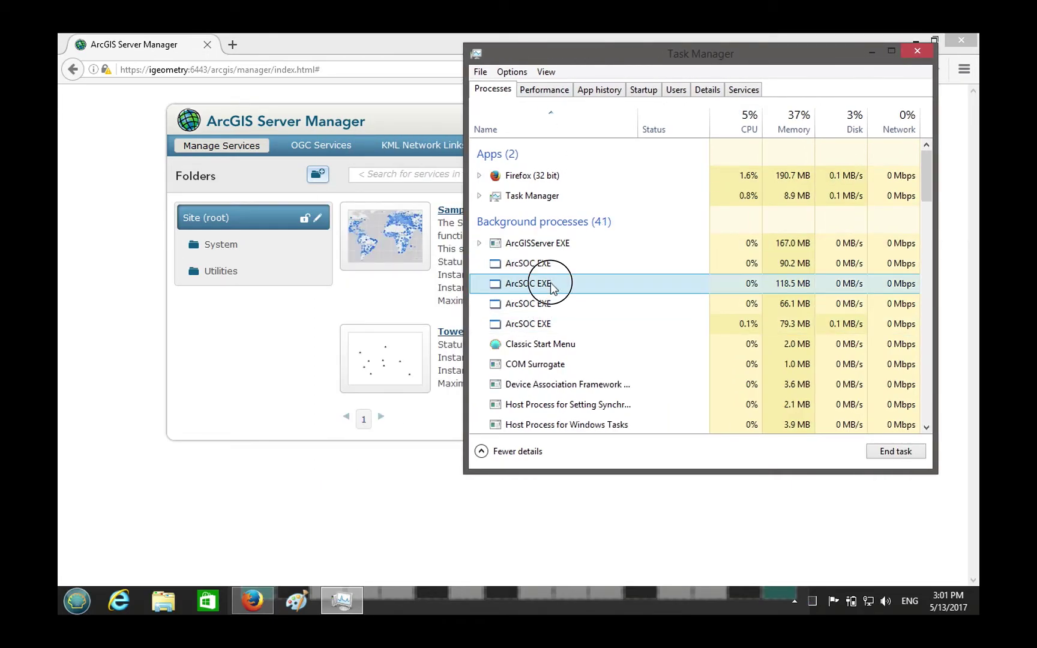
pyautogui.click(550, 324)
pyautogui.click(561, 261)
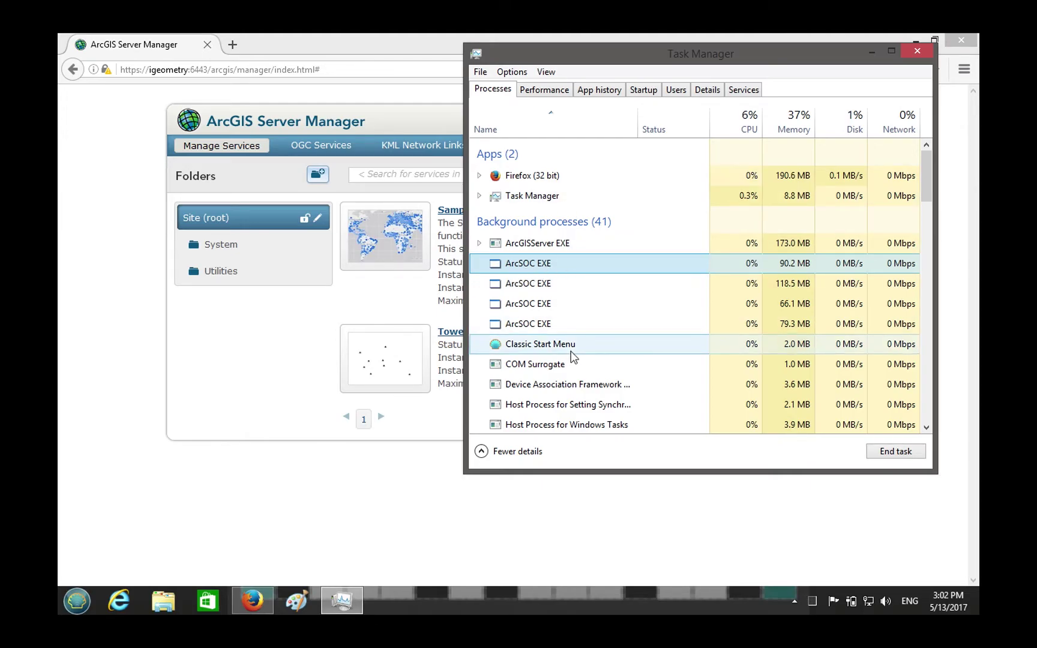
pyautogui.scroll(-15, 572, 356)
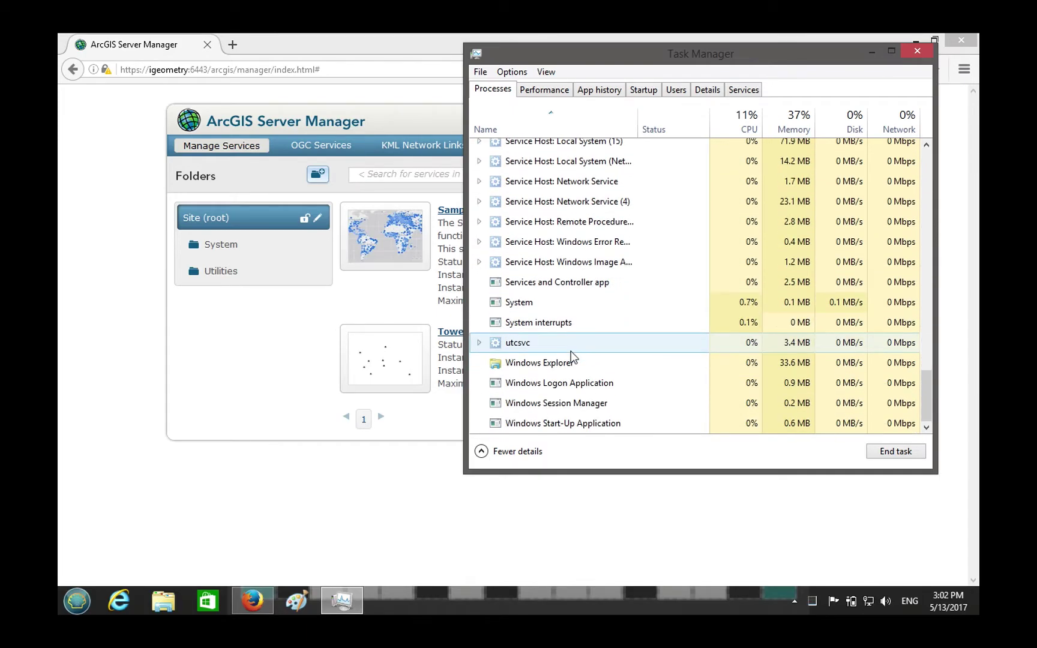
pyautogui.scroll(15, 572, 356)
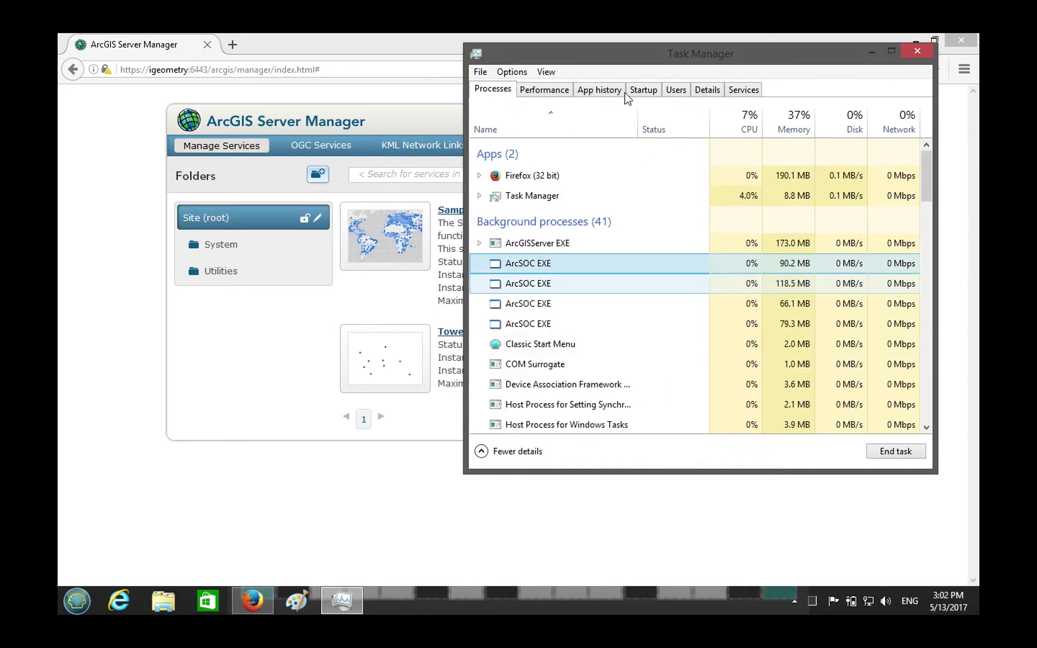
pyautogui.moveTo(597, 51); pyautogui.dragTo(852, 58)
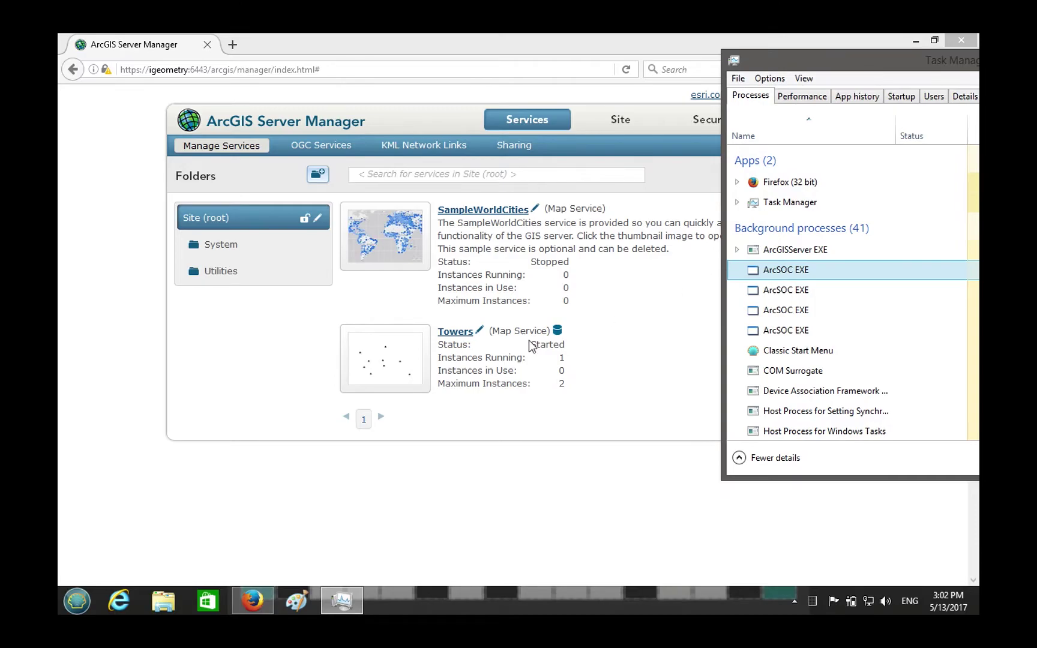
pyautogui.click(558, 367)
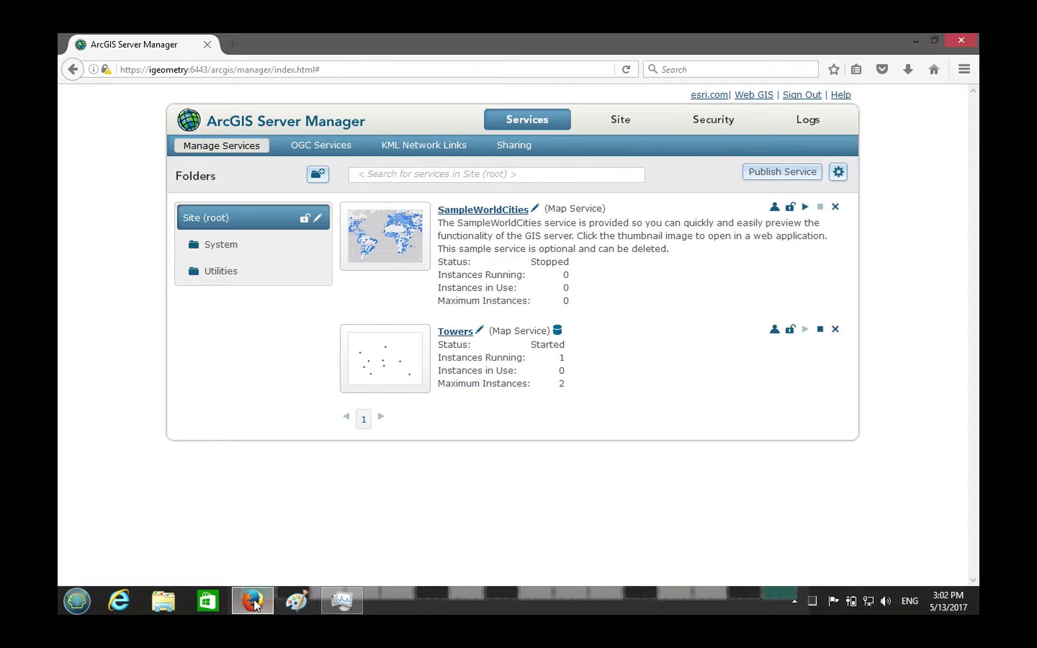
# Step: Switch back to Task Manager and go to the details entry of the first ArcSOC EXE process
pyautogui.click(342, 601)
pyautogui.moveTo(822, 60); pyautogui.dragTo(510, 60)
pyautogui.rightClick(468, 271)
pyautogui.click(468, 273)
pyautogui.rightClick(552, 270)
pyautogui.click(535, 354)
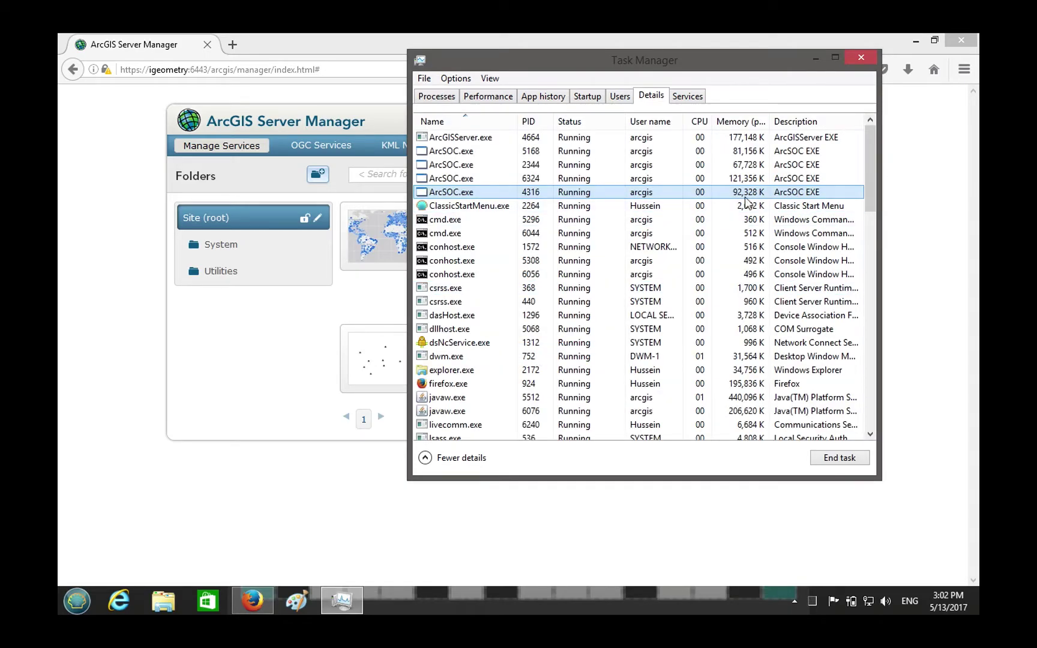
# Step: Widen the Task Manager window to show full process descriptions and move it over the middle of the browser
pyautogui.hotkey('alt', 'Tab')
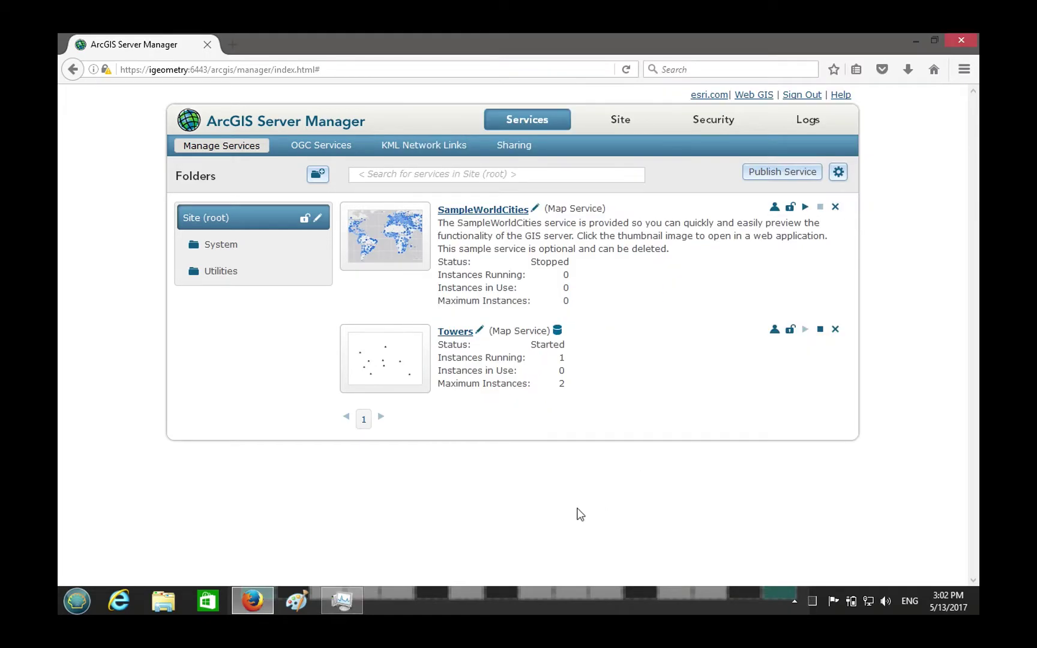
pyautogui.click(342, 600)
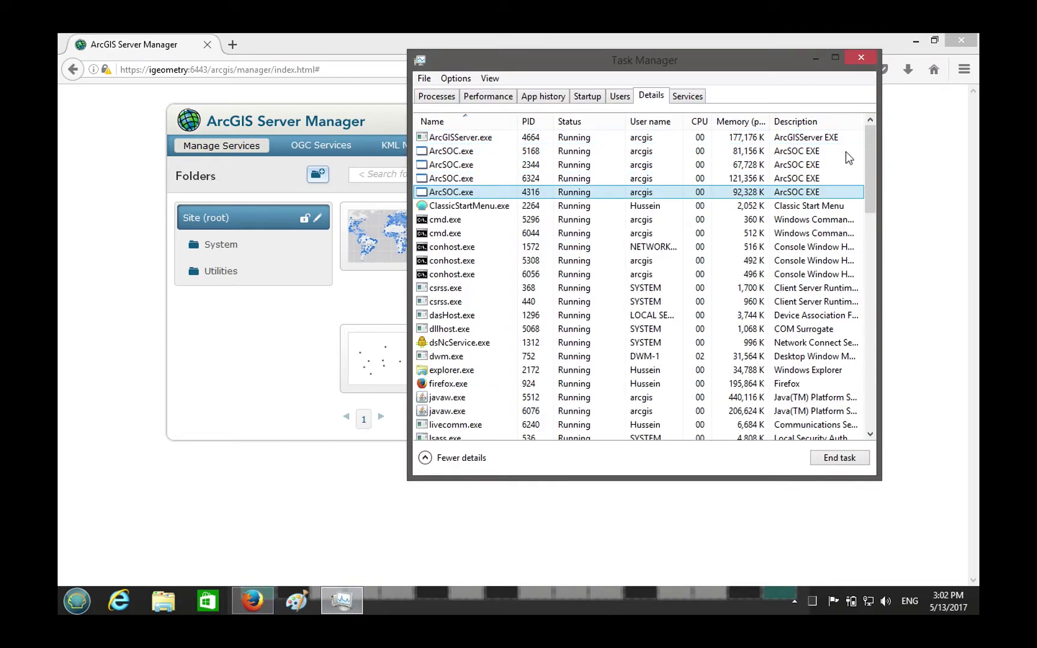
pyautogui.moveTo(887, 154); pyautogui.dragTo(978, 155)
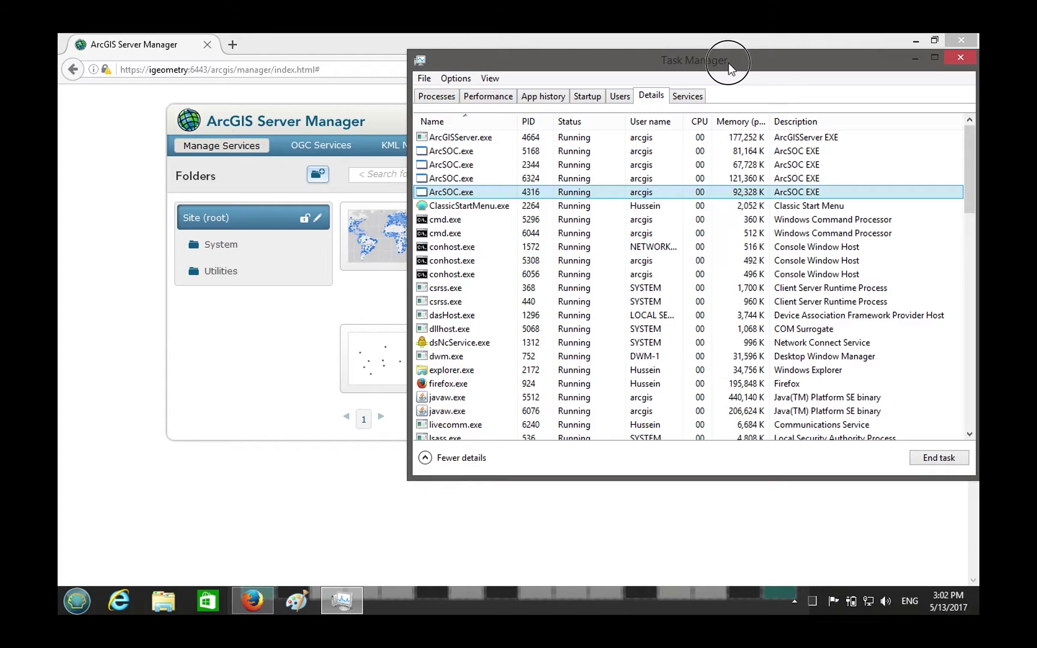
pyautogui.moveTo(775, 62); pyautogui.dragTo(648, 63)
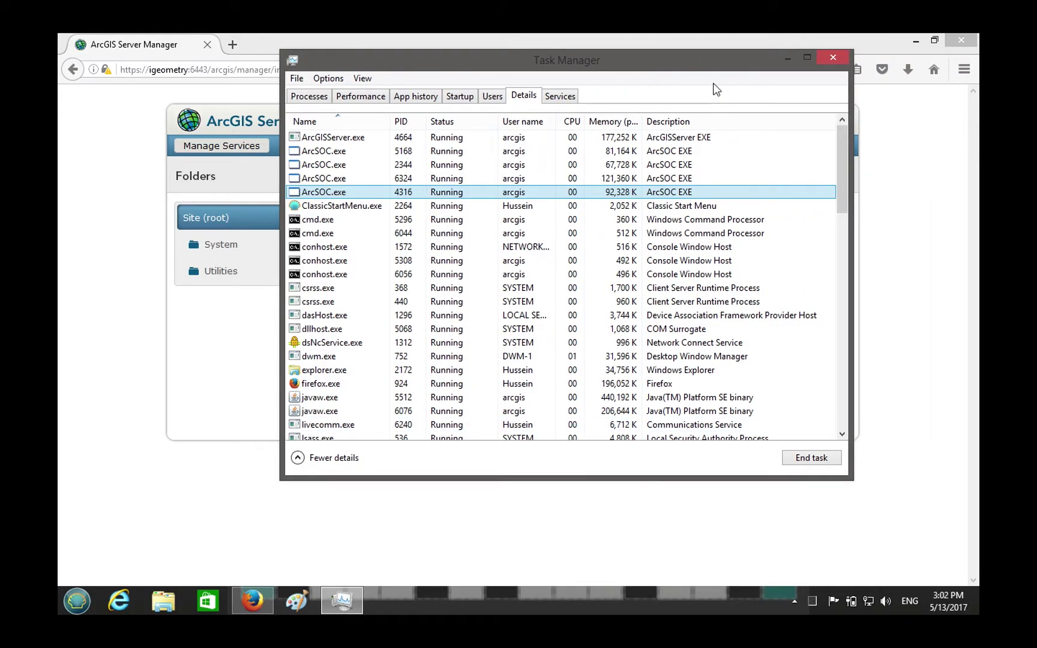
# Step: Add the Session ID, Image path name, Command line and Operating system context columns to the process details table
pyautogui.click(358, 81)
pyautogui.moveTo(296, 85)
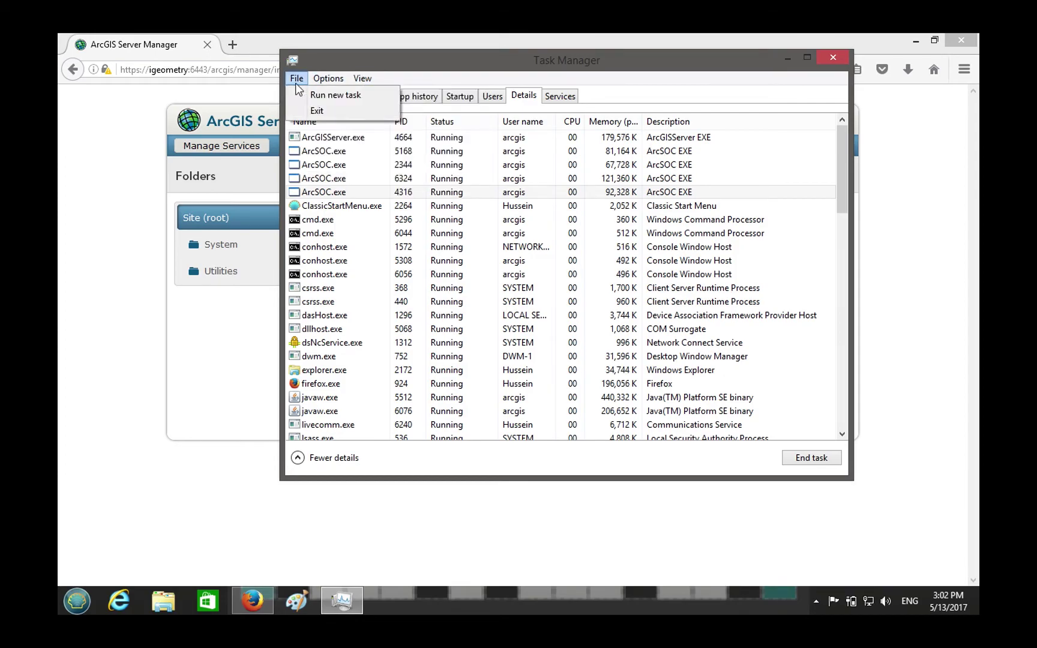
pyautogui.click(709, 119)
pyautogui.rightClick(705, 121)
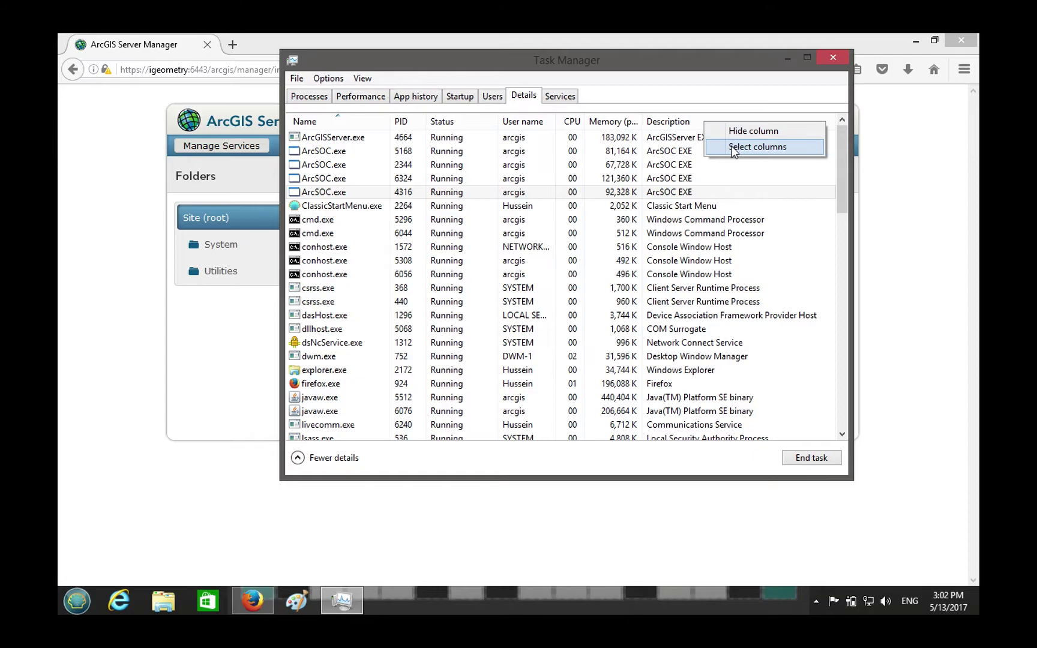
pyautogui.click(732, 148)
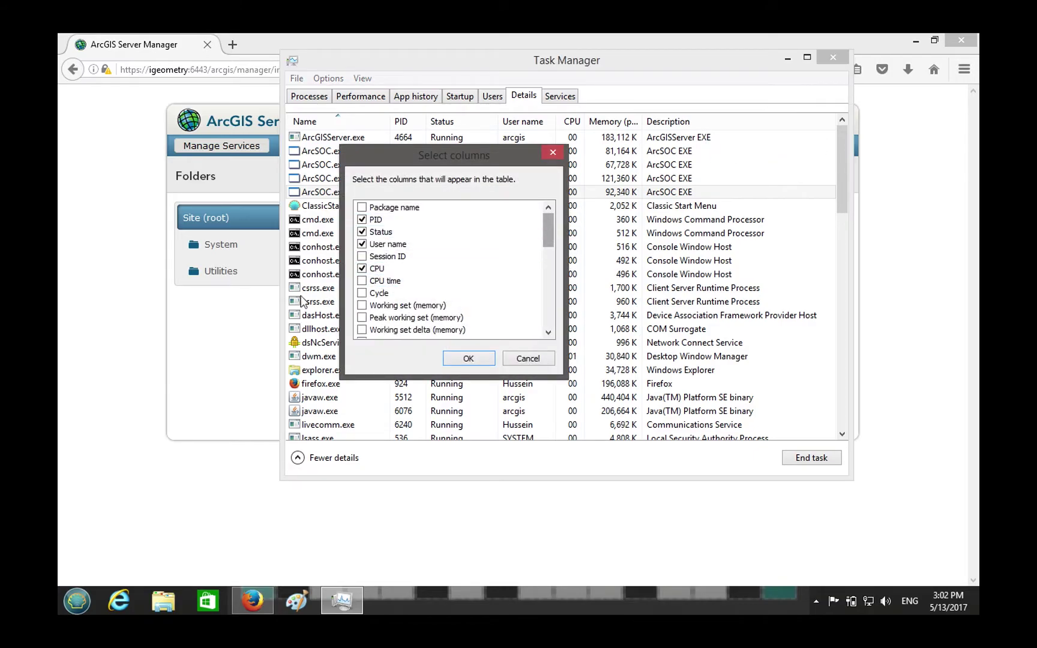
pyautogui.click(362, 256)
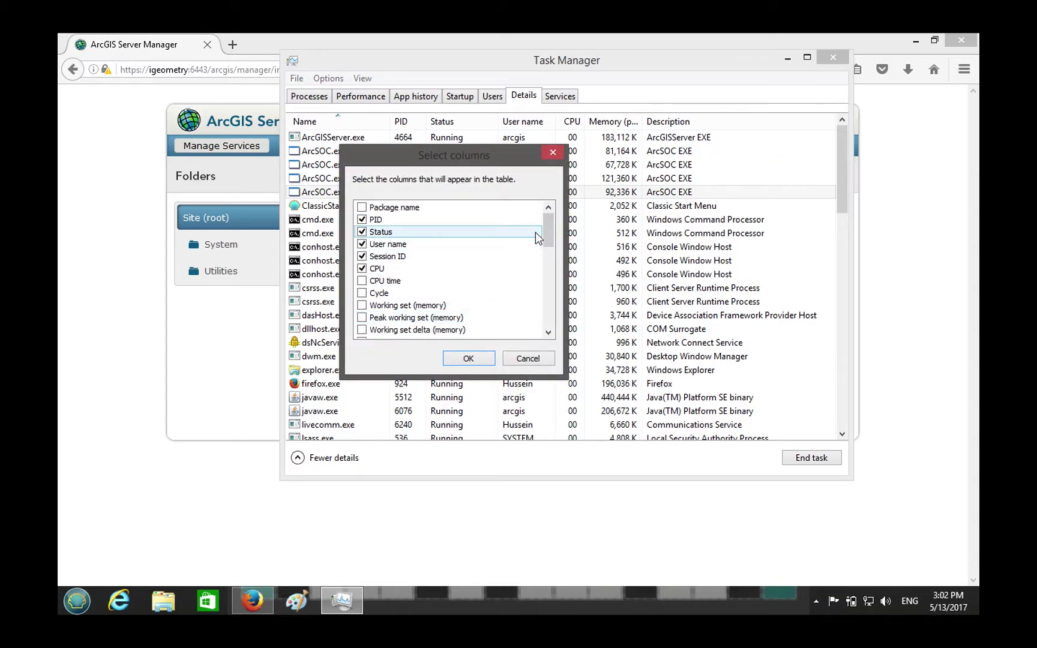
pyautogui.moveTo(548, 231); pyautogui.dragTo(548, 309)
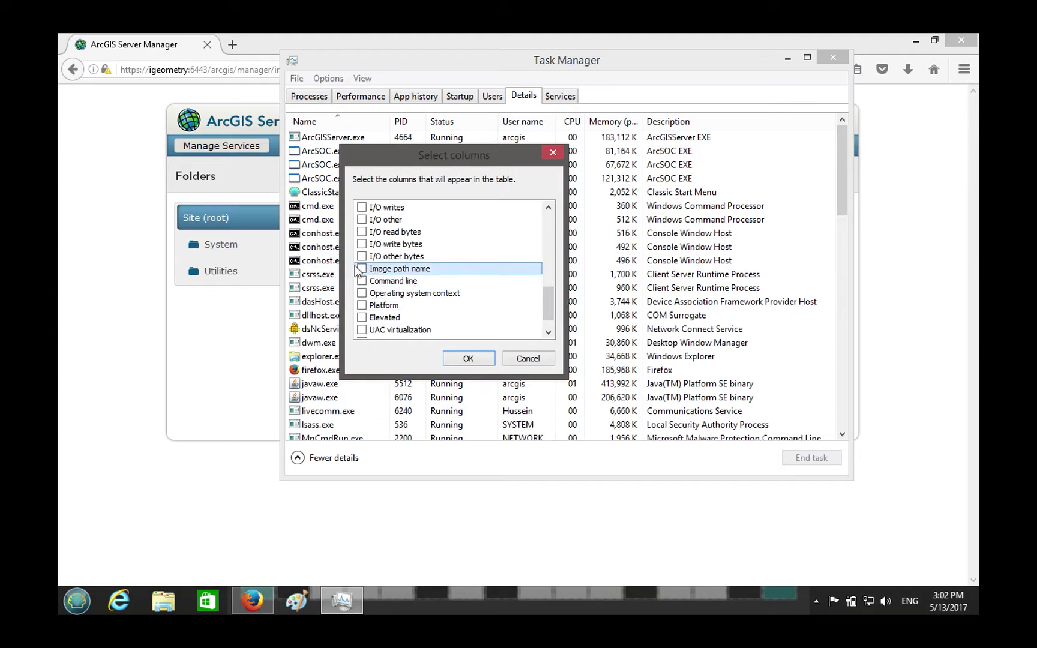
pyautogui.click(362, 293)
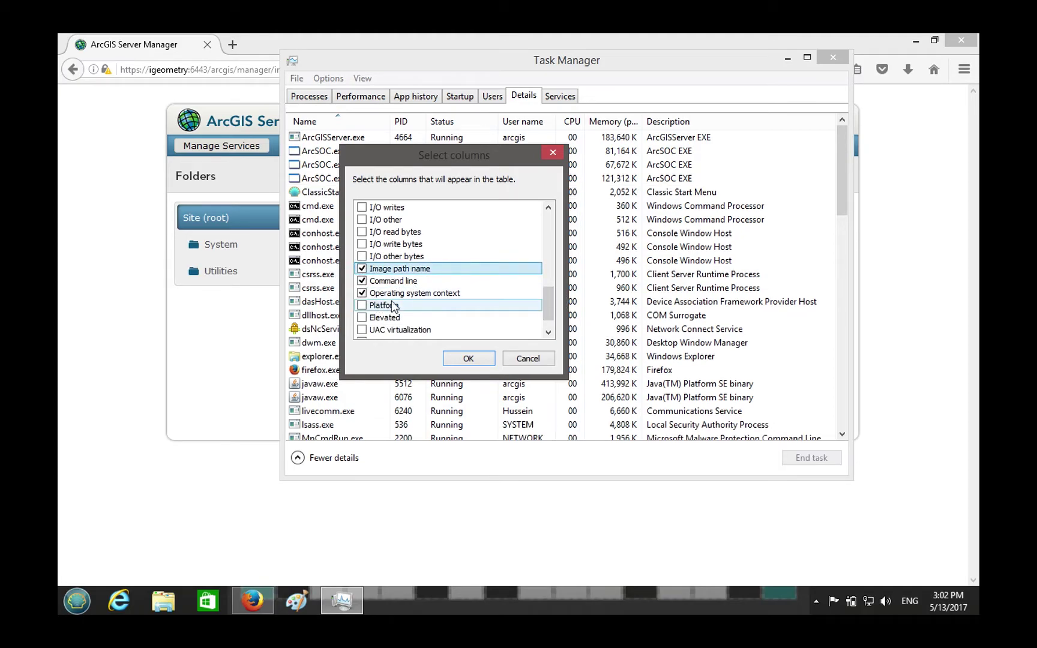
pyautogui.click(547, 331)
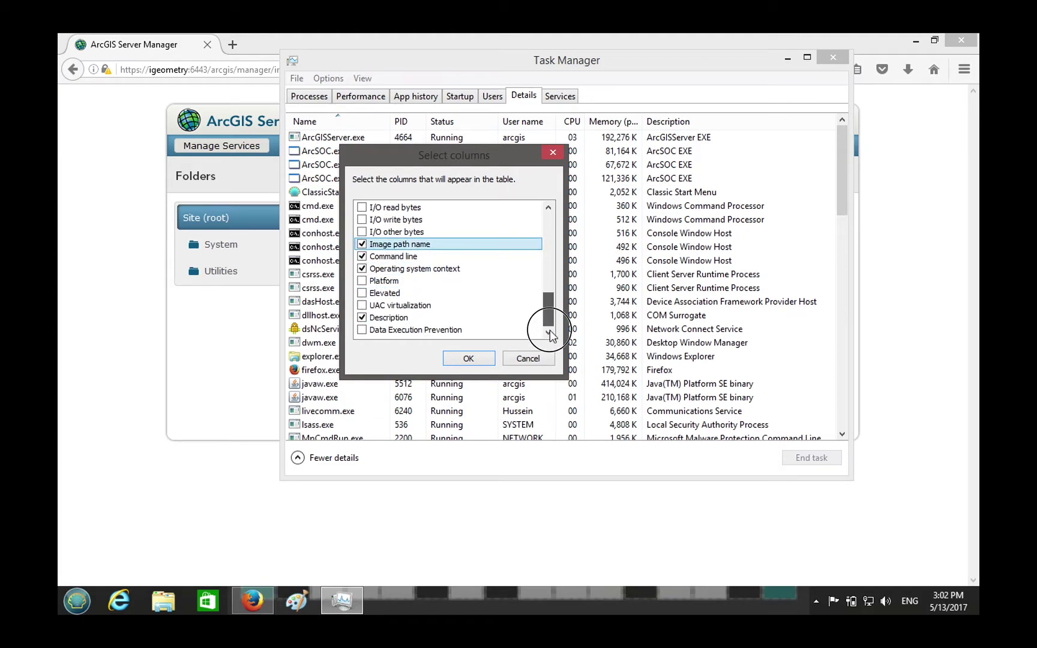
pyautogui.click(468, 358)
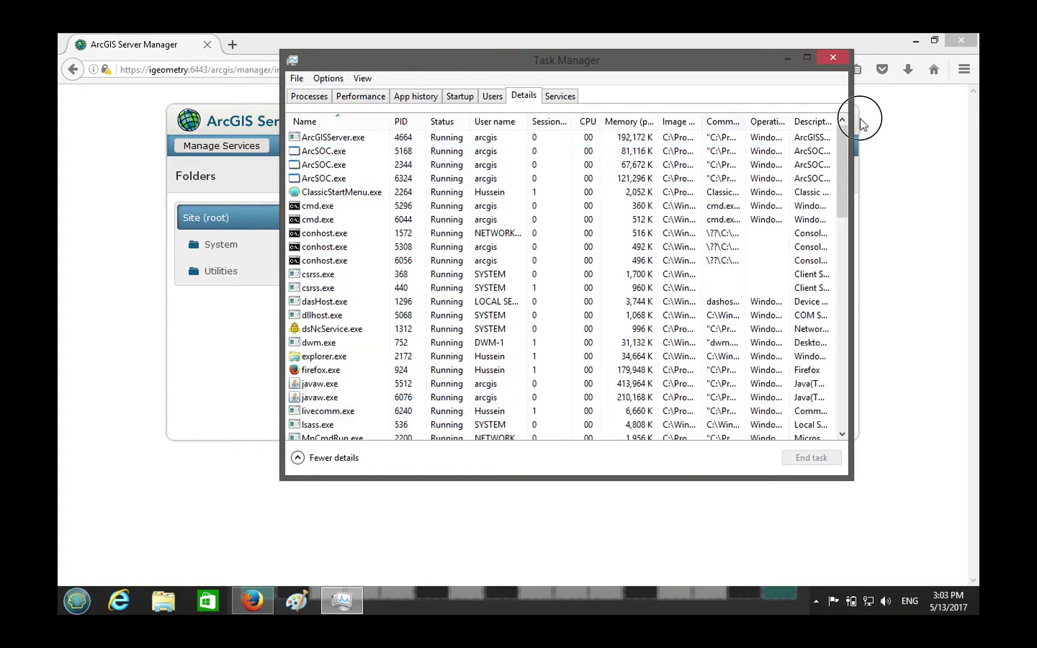
# Step: Widen the Image path name, Operating system context and Description columns and collapse the Command line column in the process details
pyautogui.moveTo(629, 433); pyautogui.dragTo(720, 429)
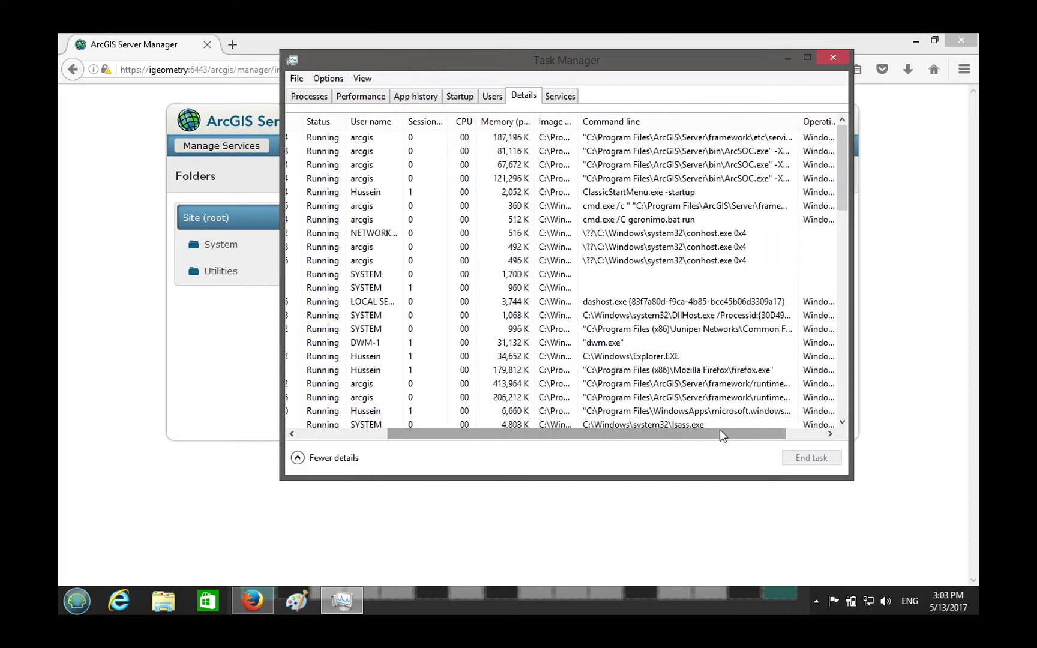
pyautogui.moveTo(579, 121); pyautogui.dragTo(750, 121)
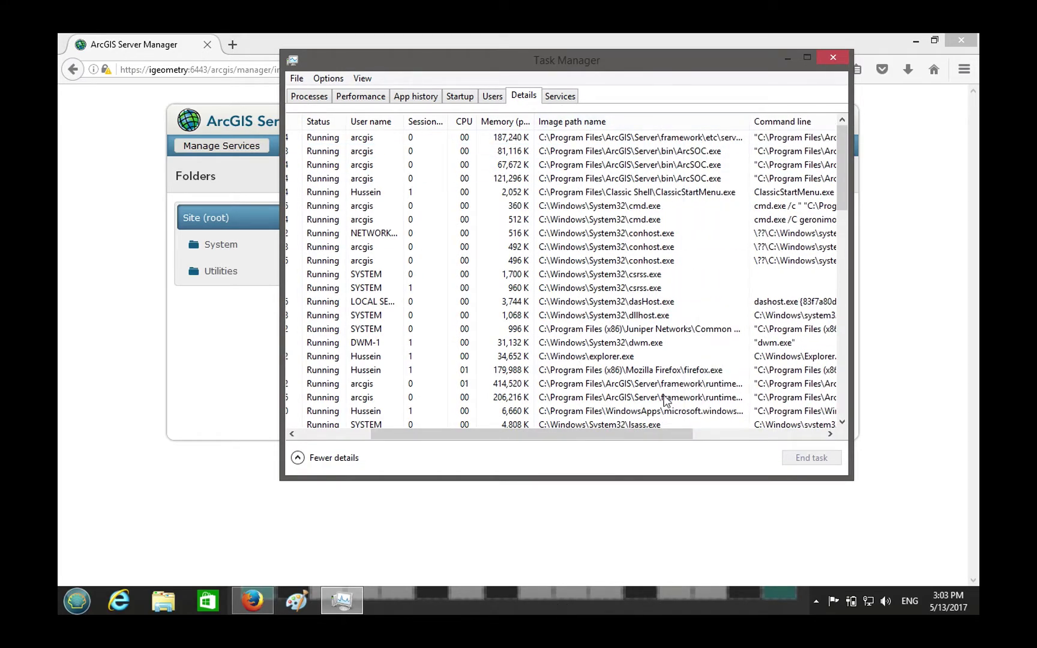
pyautogui.moveTo(629, 438); pyautogui.dragTo(852, 443)
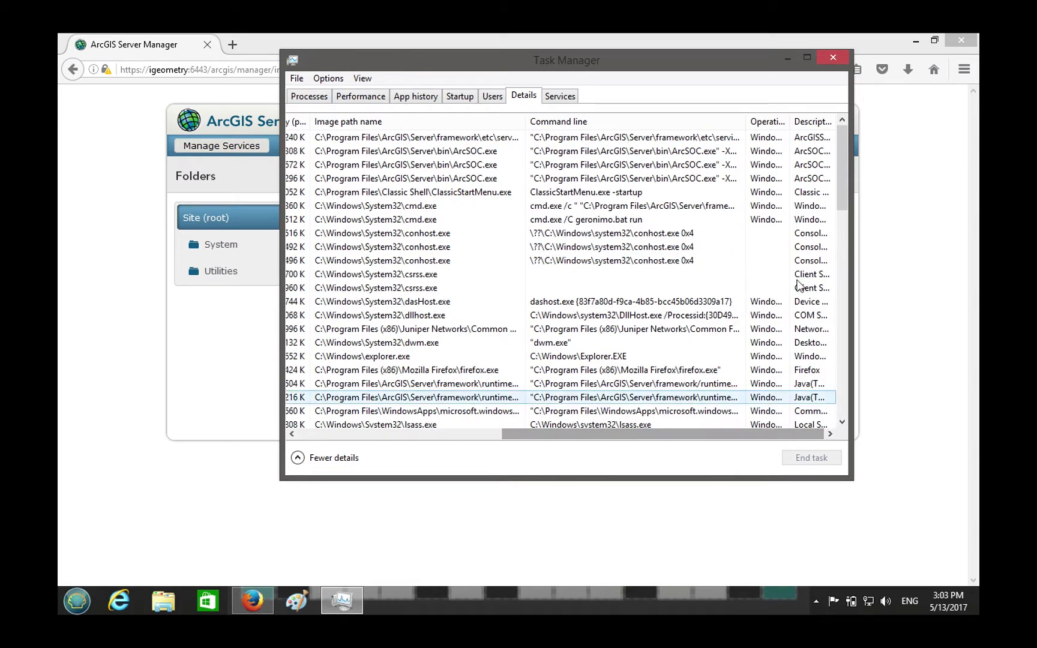
pyautogui.moveTo(792, 121); pyautogui.dragTo(840, 123)
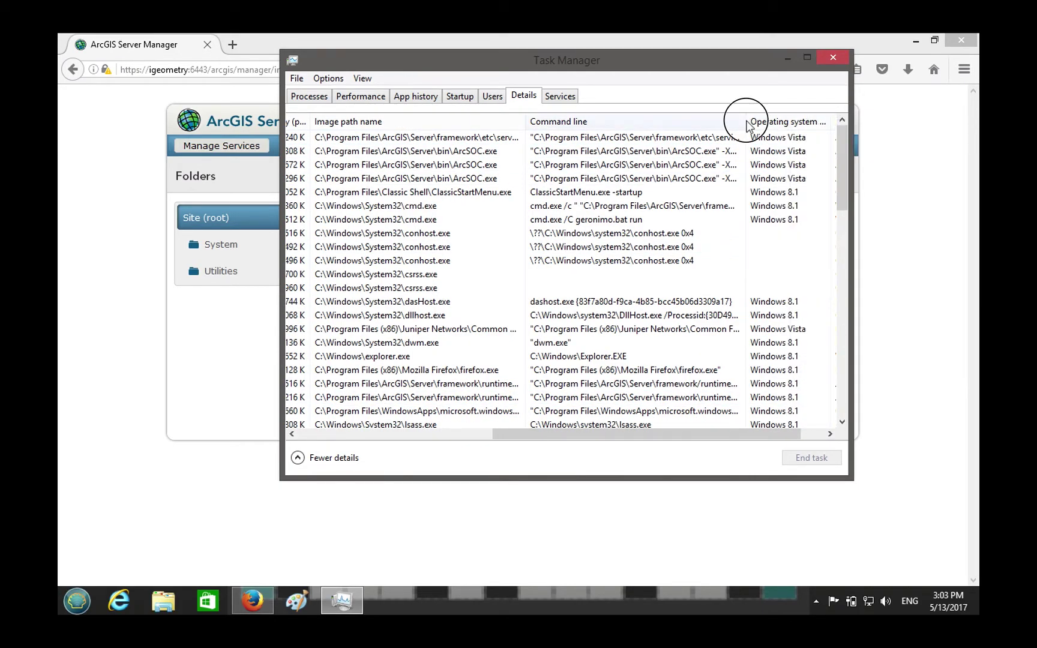
pyautogui.moveTo(747, 117); pyautogui.dragTo(680, 130)
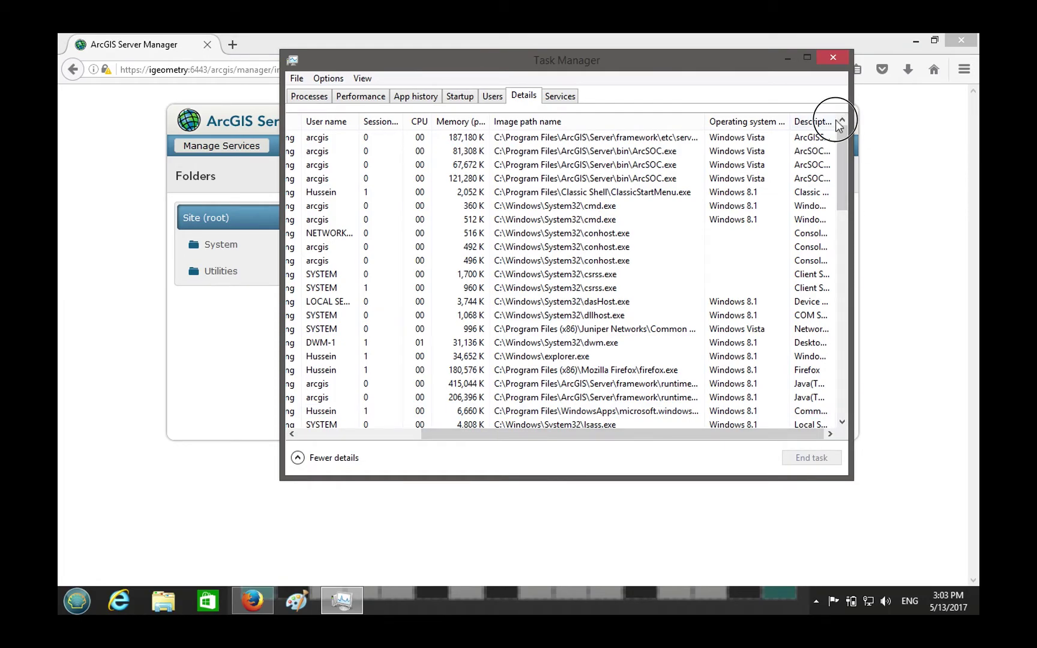
pyautogui.moveTo(835, 120); pyautogui.dragTo(922, 259)
pyautogui.click(779, 435)
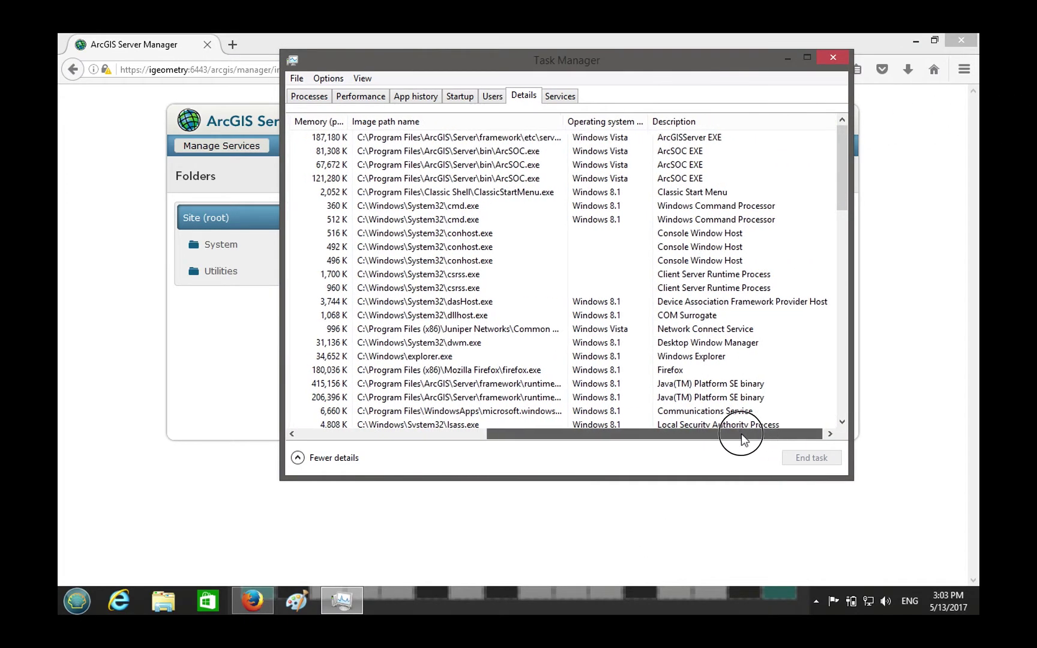
# Step: Add the Package name column to the process details table and look across the columns for the ArcSOC.exe processes
pyautogui.rightClick(712, 125)
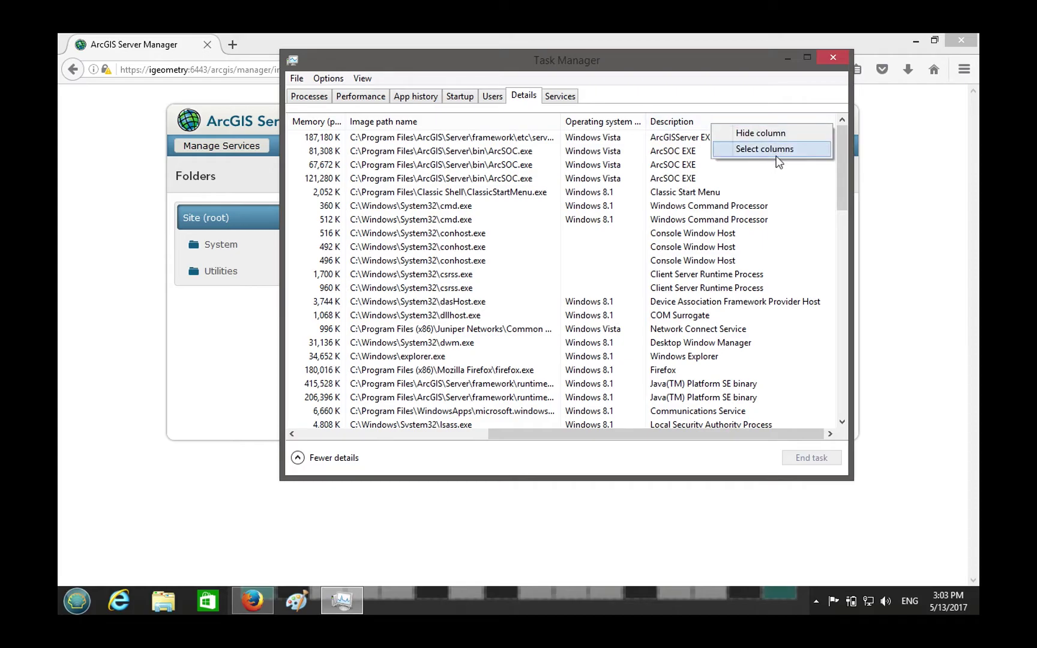
pyautogui.click(779, 147)
pyautogui.click(550, 234)
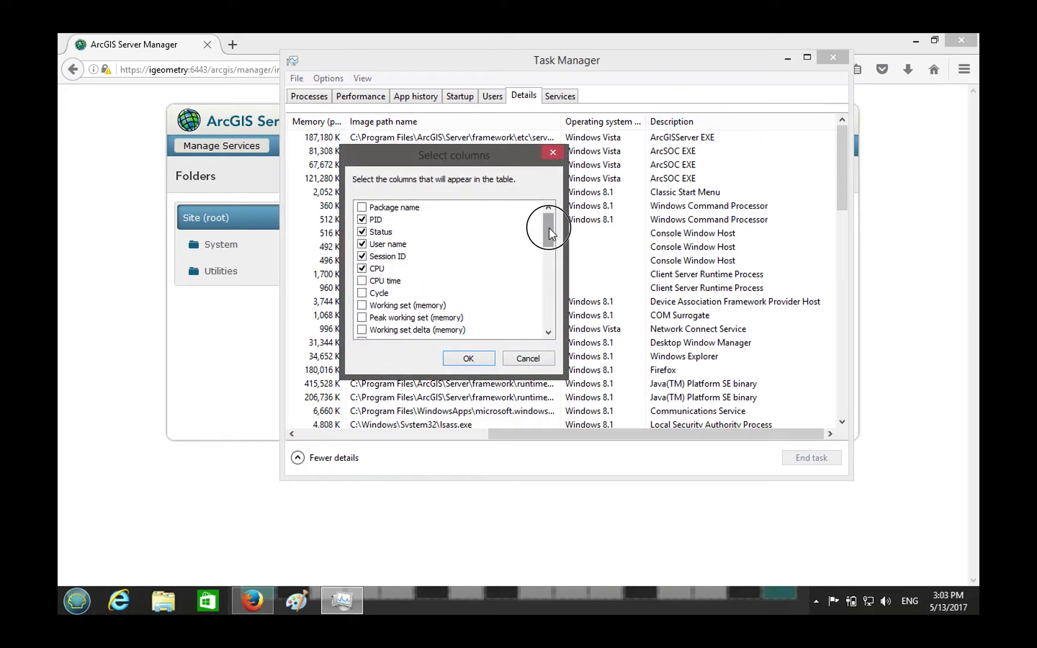
pyautogui.click(363, 210)
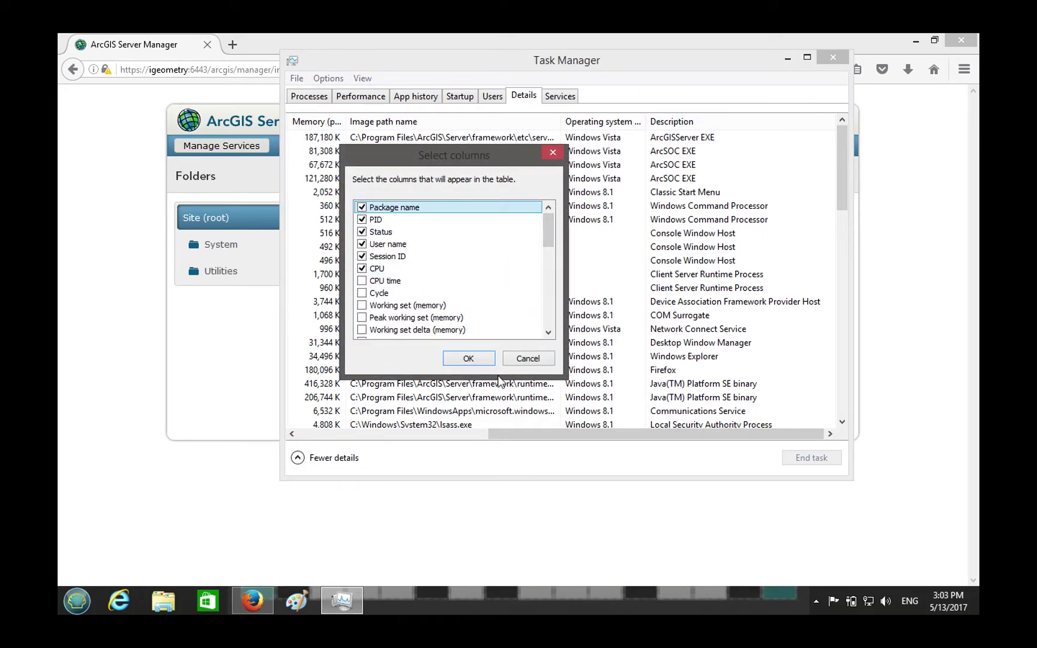
pyautogui.click(468, 358)
pyautogui.moveTo(606, 435); pyautogui.dragTo(278, 445)
pyautogui.click(722, 434)
pyautogui.click(738, 434)
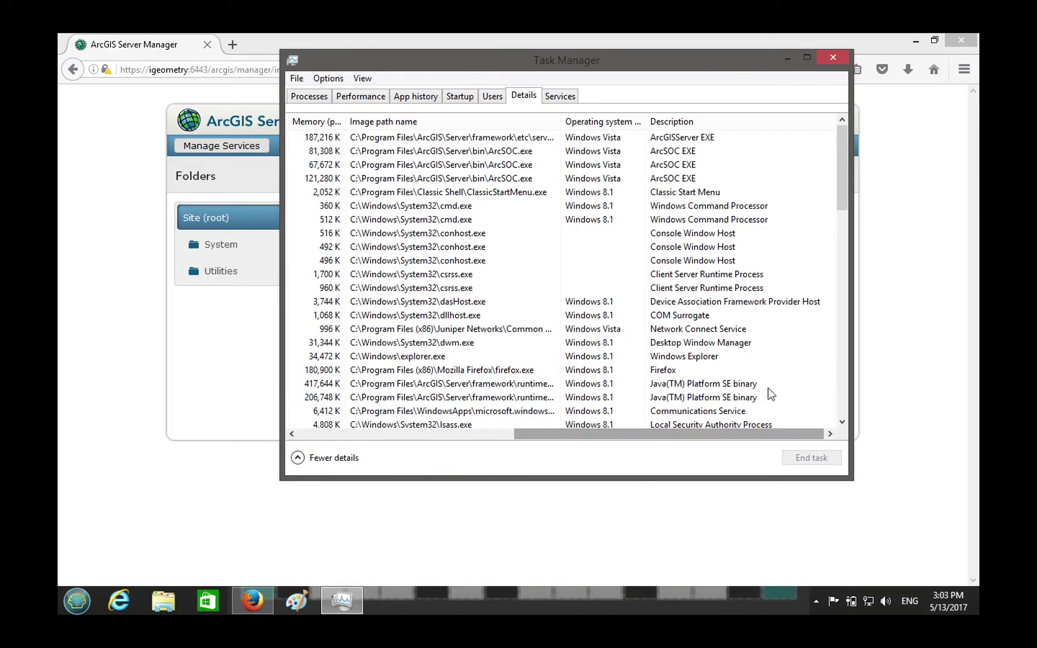
# Step: Add the User objects and GDI objects columns to the process details and widen them to show their full headings
pyautogui.rightClick(703, 132)
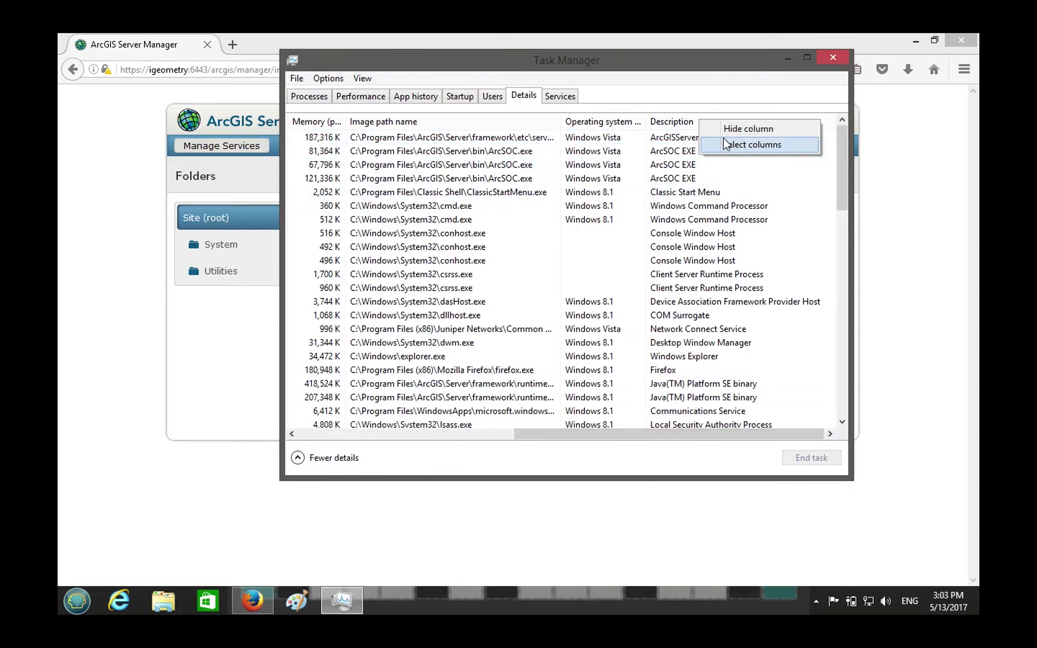
pyautogui.click(744, 153)
pyautogui.moveTo(546, 225); pyautogui.dragTo(550, 312)
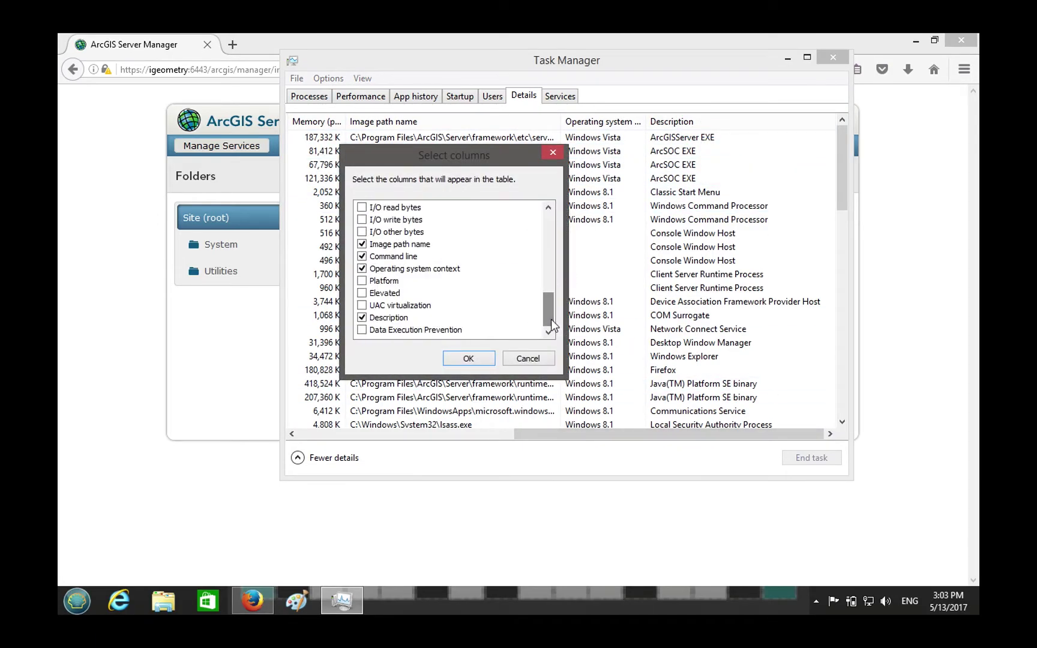
pyautogui.moveTo(548, 307); pyautogui.dragTo(553, 288)
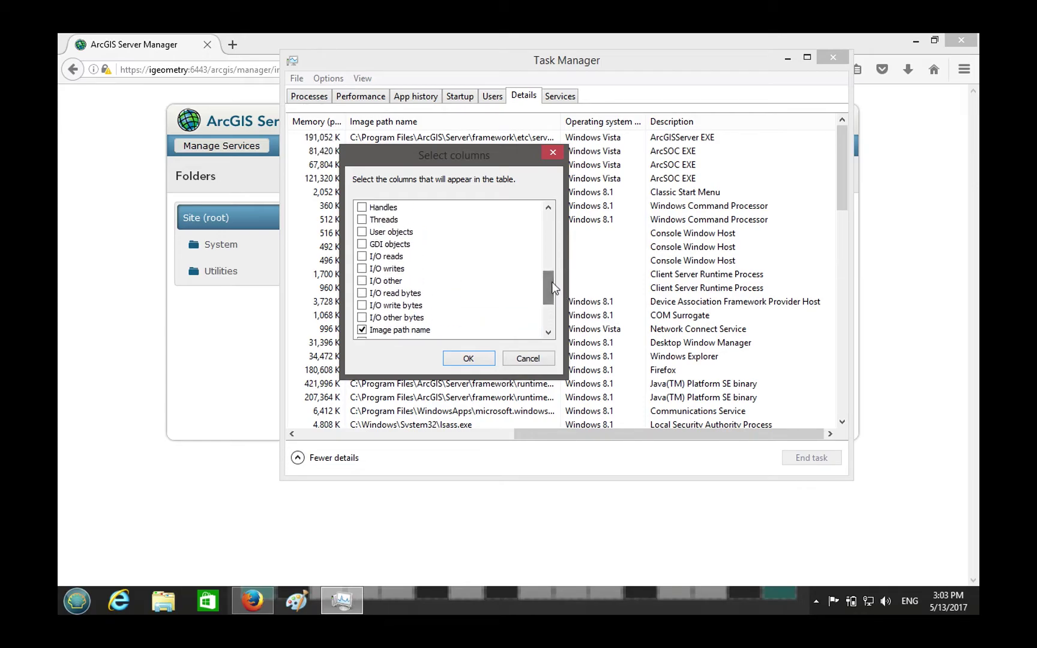
pyautogui.click(361, 231)
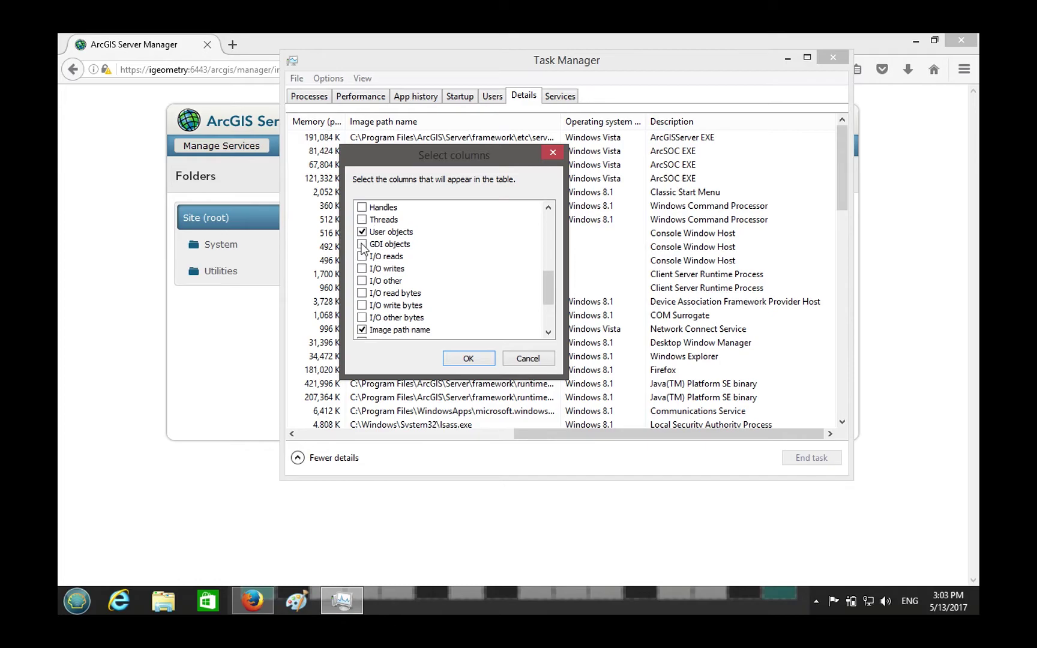
pyautogui.click(450, 354)
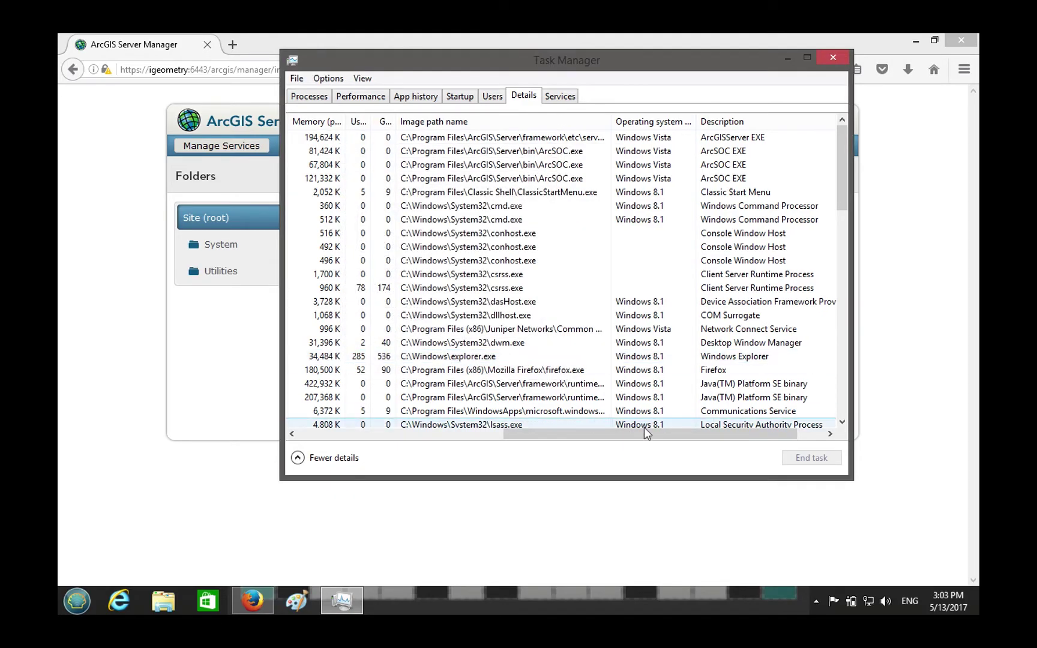
pyautogui.moveTo(635, 435); pyautogui.dragTo(566, 439)
pyautogui.moveTo(520, 121); pyautogui.dragTo(577, 121)
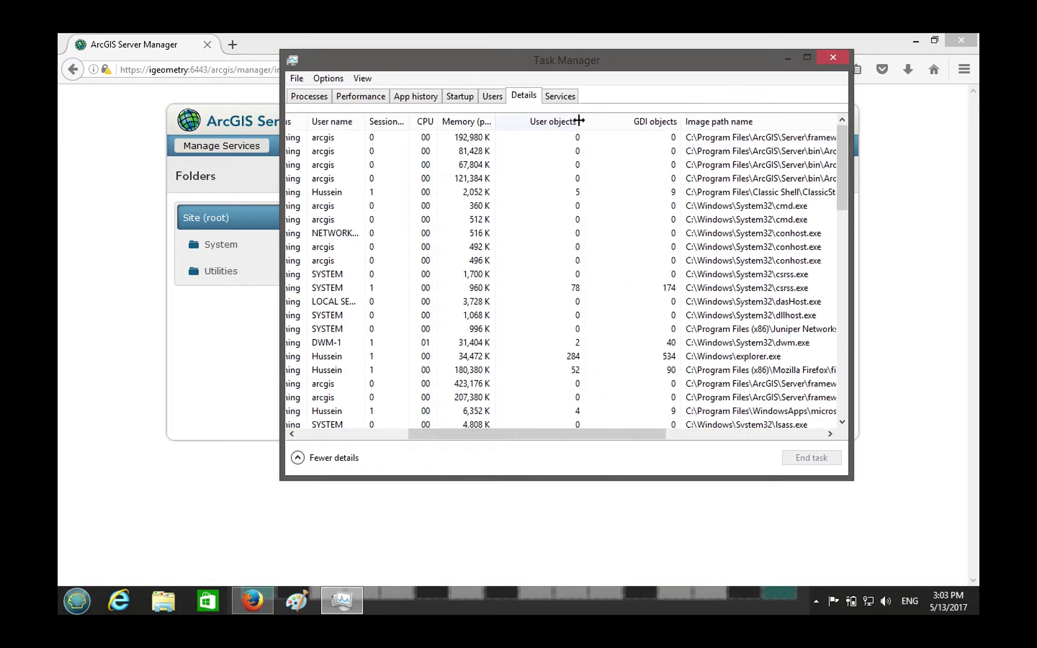
# Step: Sort the process details by name in descending order and go to the ArcSOC.exe entries
pyautogui.click(371, 425)
pyautogui.click(354, 433)
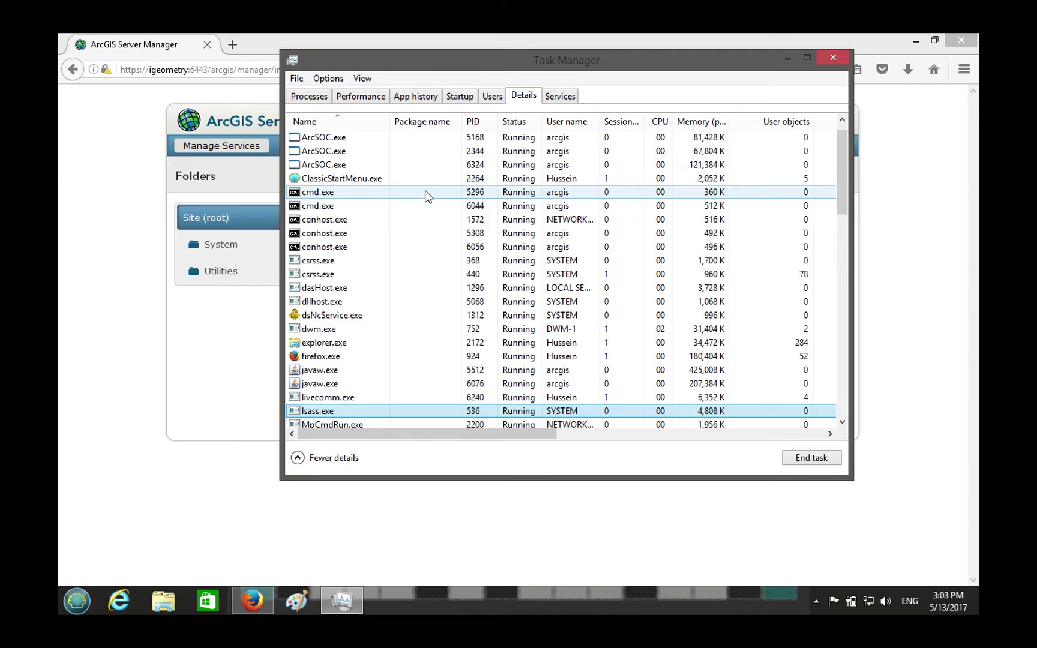
pyautogui.scroll(1, 425, 190)
pyautogui.click(351, 118)
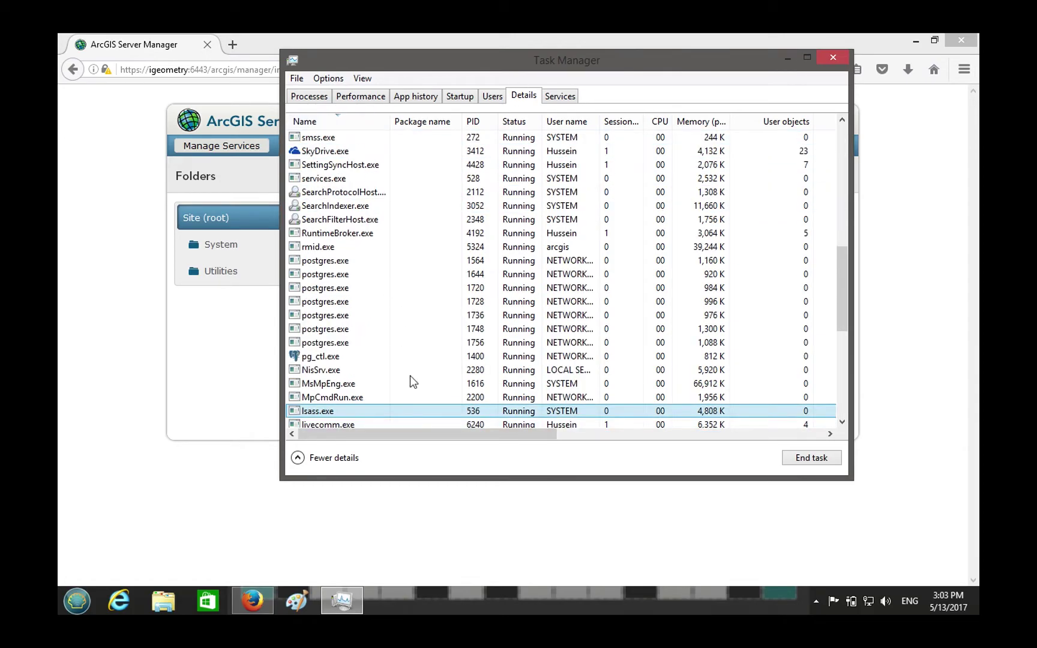
pyautogui.scroll(-7, 410, 382)
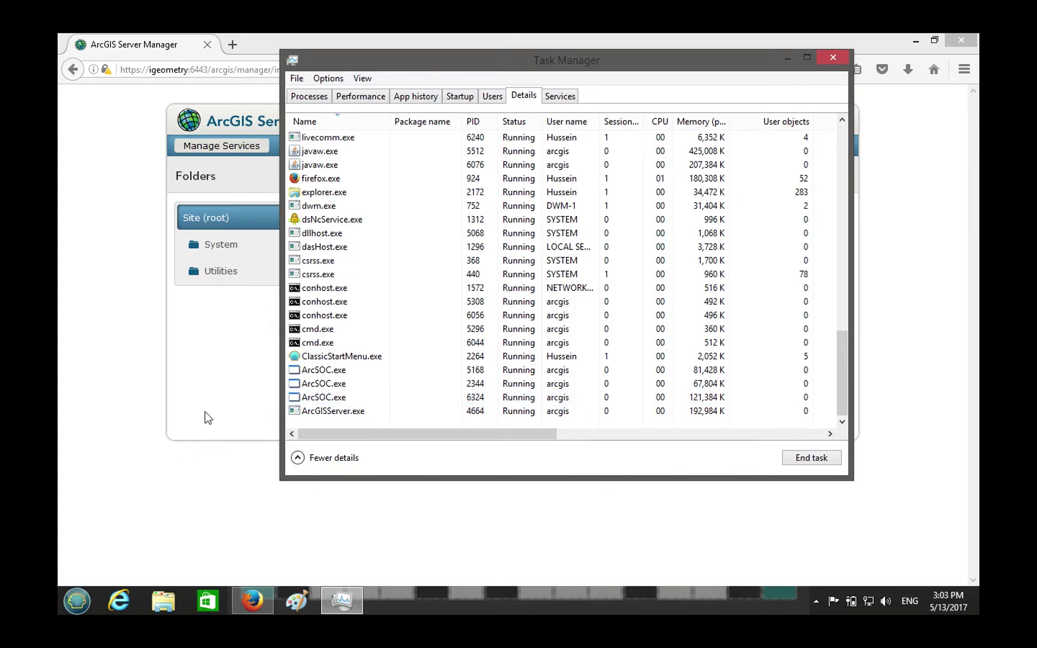
# Step: Switch to ArcGIS Server Manager and examine the running instances of the geoprocessing services in the System folder
pyautogui.click(217, 396)
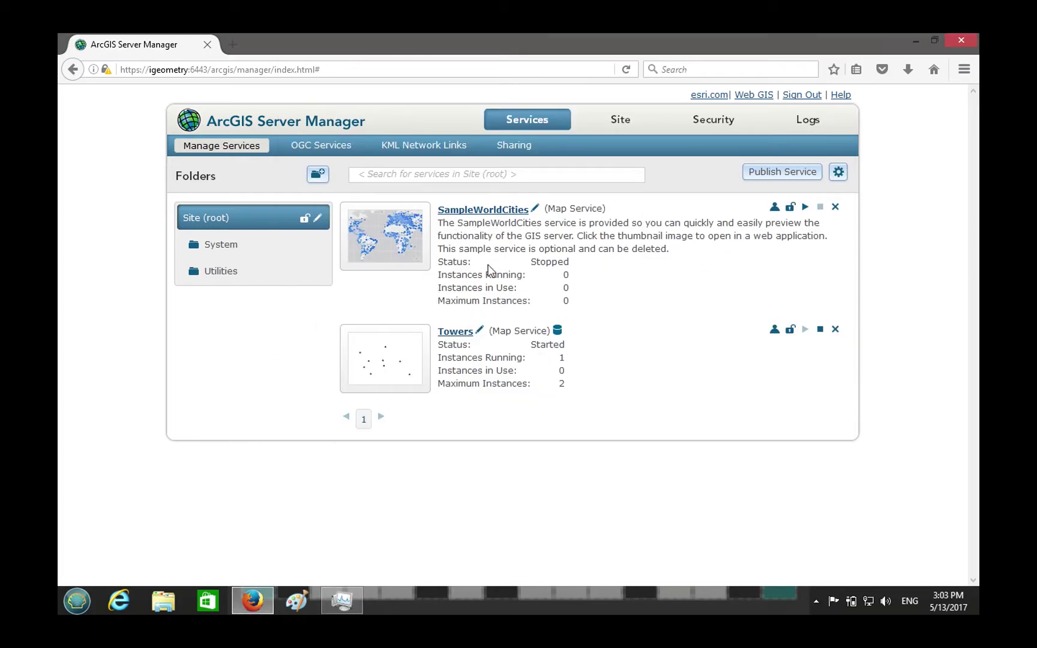
pyautogui.click(296, 257)
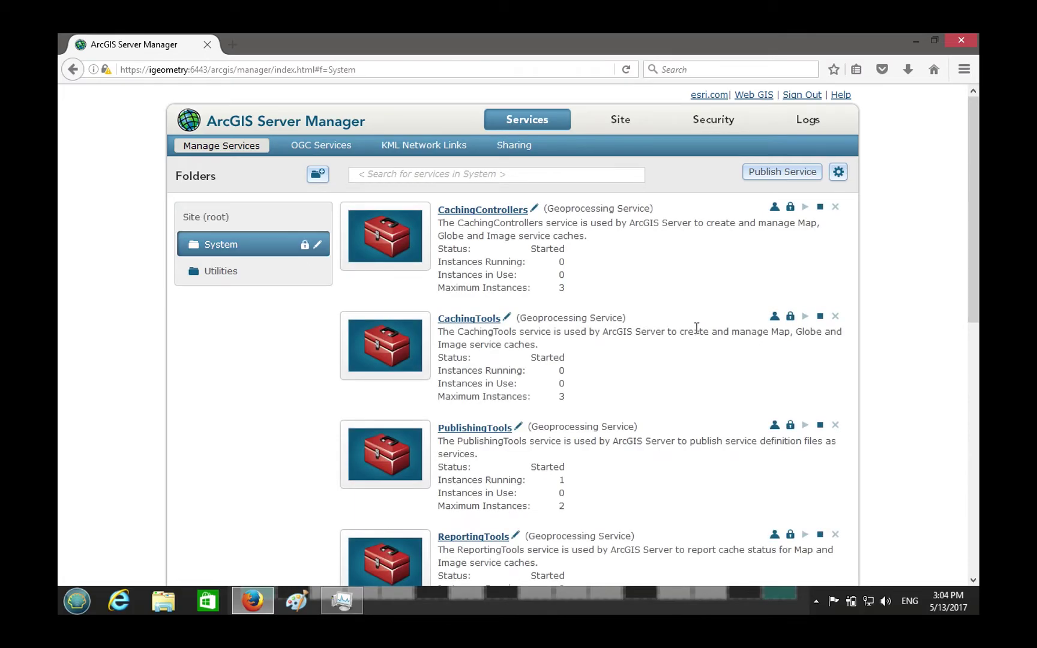
pyautogui.scroll(-10, 630, 352)
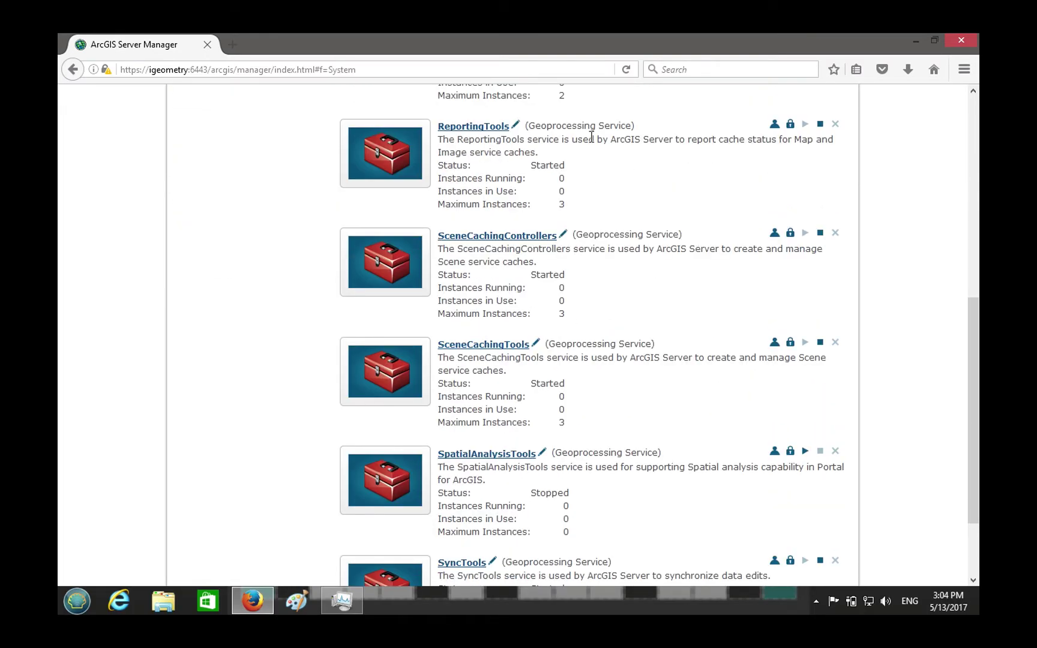
pyautogui.scroll(2, 591, 137)
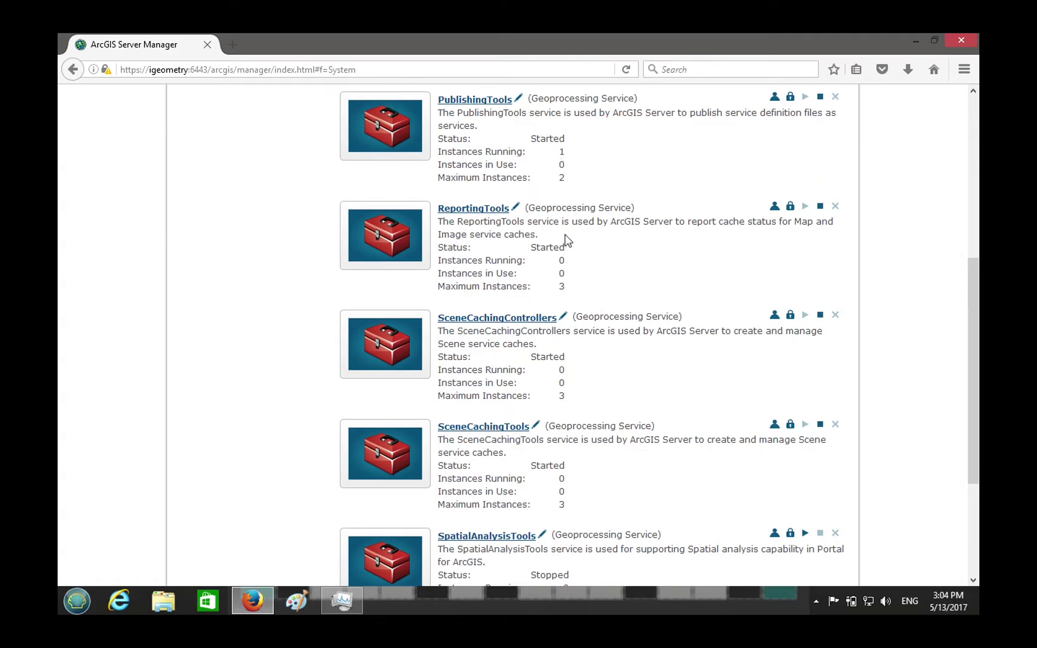
pyautogui.scroll(-5, 565, 239)
pyautogui.scroll(7, 564, 239)
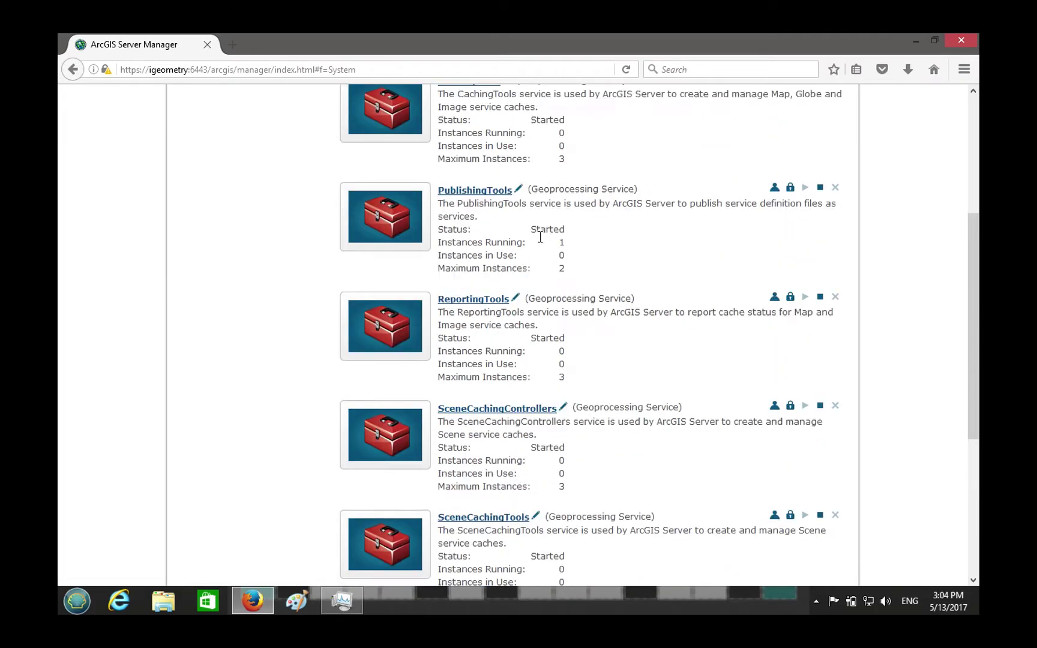
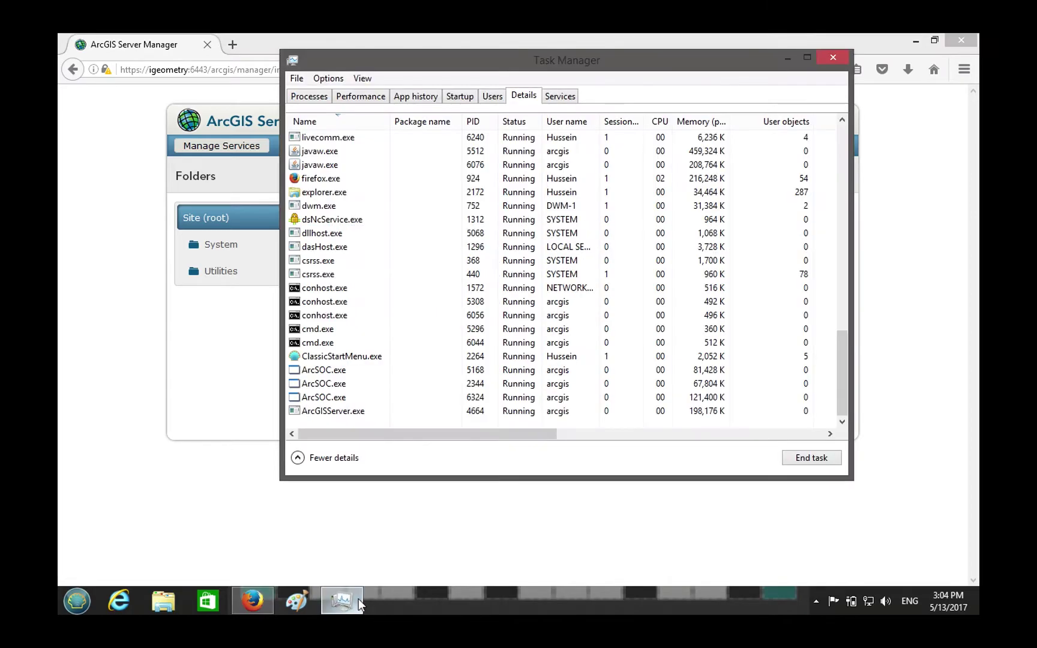
# Step: Return to the Task Manager process details and locate the ArcSOC.exe entries in the name-sorted list
pyautogui.scroll(7, 336, 138)
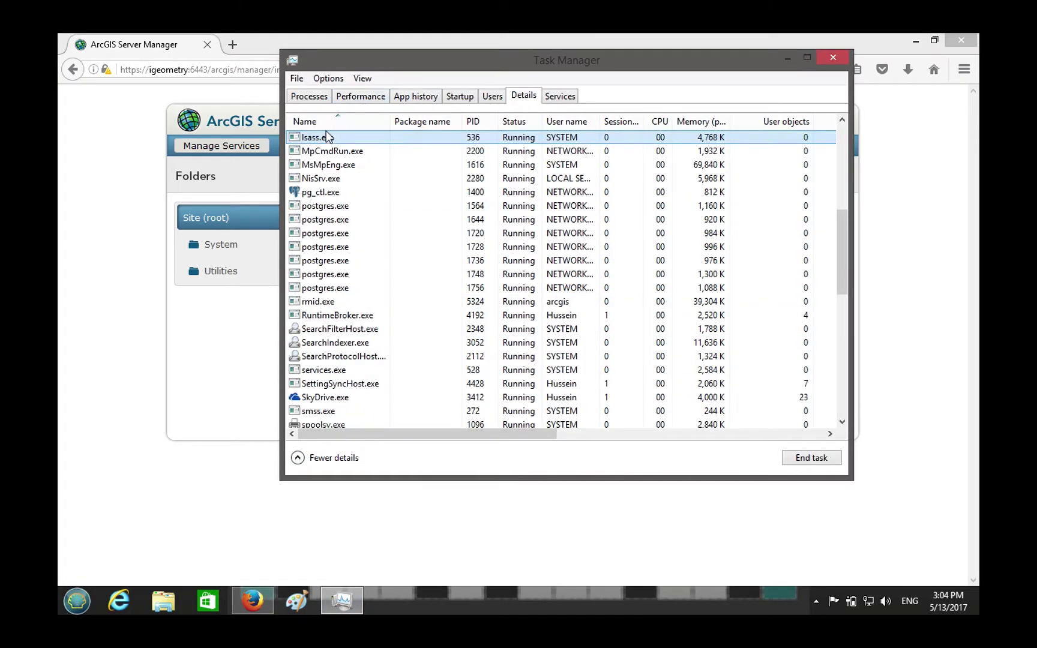
pyautogui.scroll(-7, 347, 414)
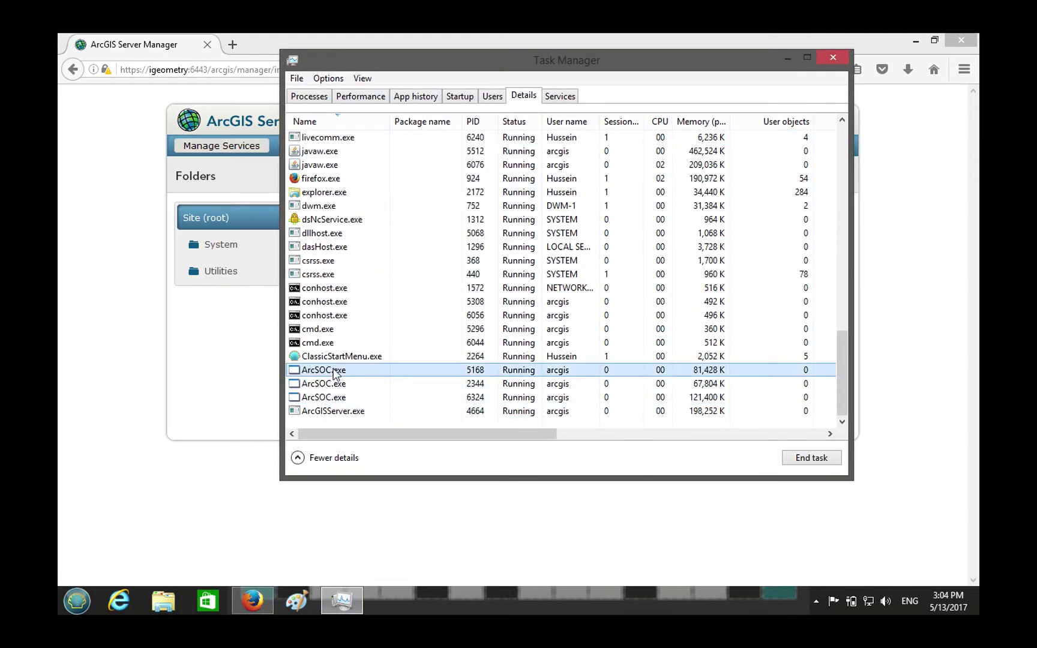
# Step: Switch from the ArcSOC.exe entries to ArcGIS Server Manager and stop the Towers map service
pyautogui.click(341, 398)
pyautogui.click(341, 370)
pyautogui.click(194, 370)
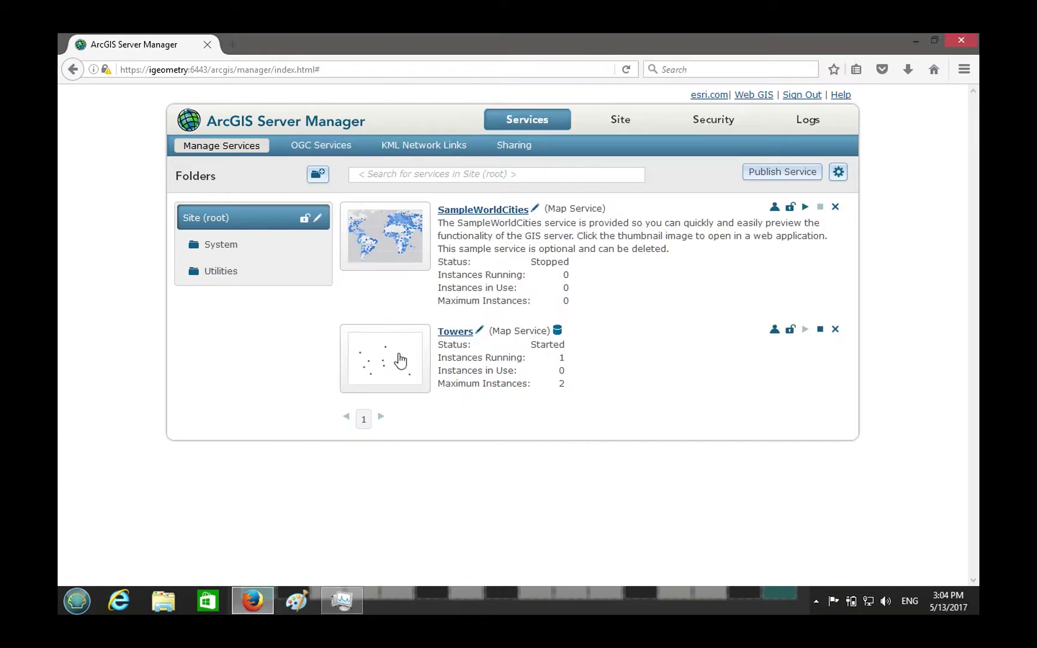
pyautogui.click(819, 329)
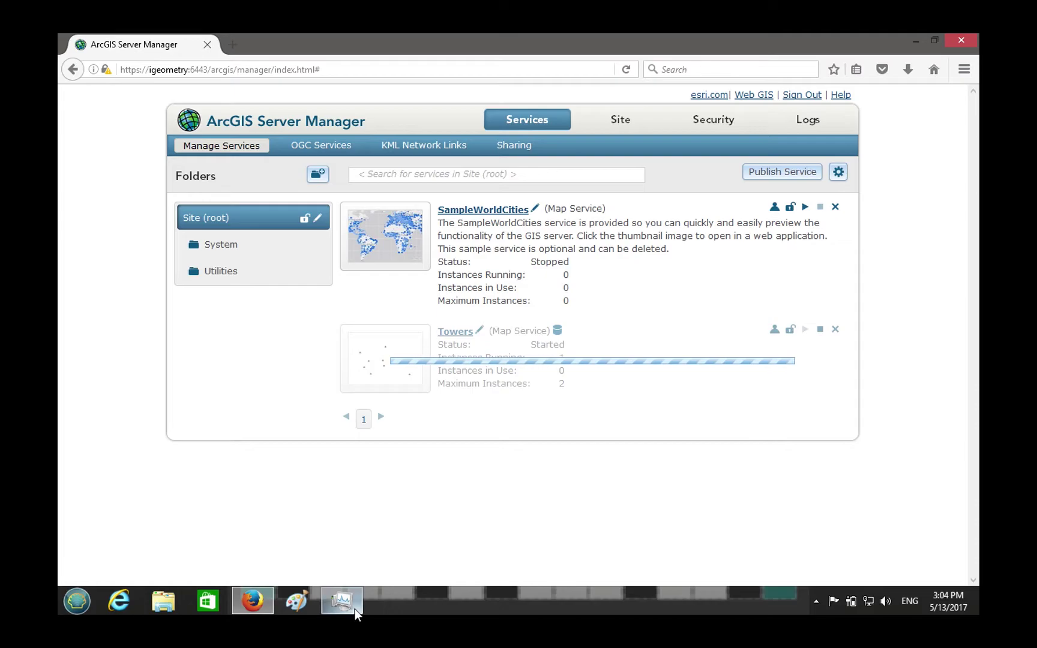
# Step: Switch back to the Task Manager process details and examine which ArcSOC.exe processes are still running
pyautogui.moveTo(355, 608)
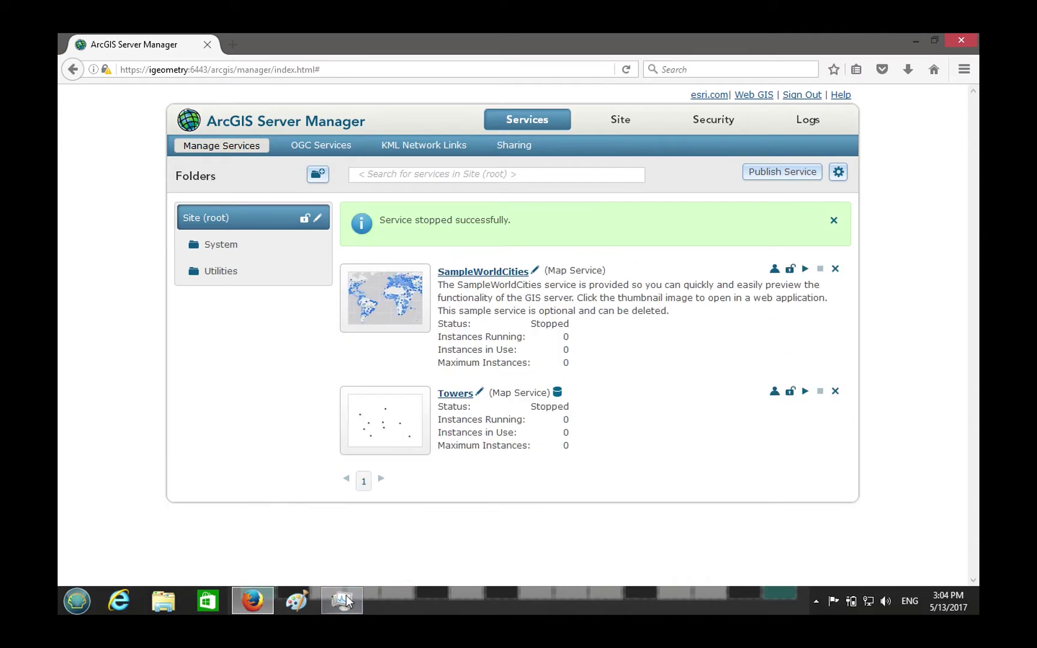
pyautogui.click(342, 601)
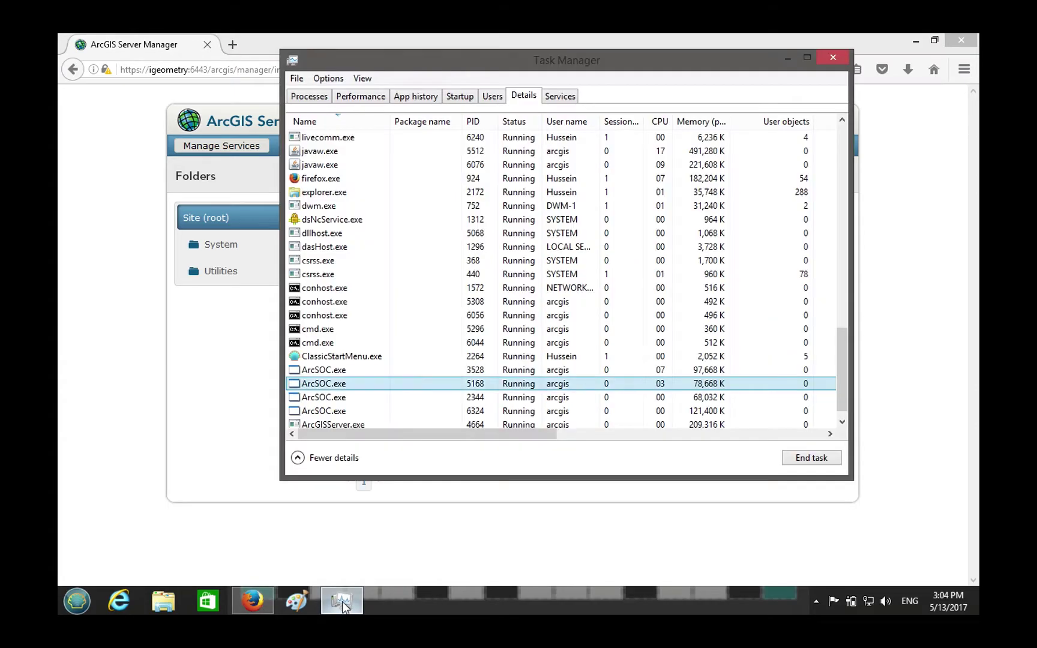
pyautogui.rightClick(353, 373)
pyautogui.click(343, 387)
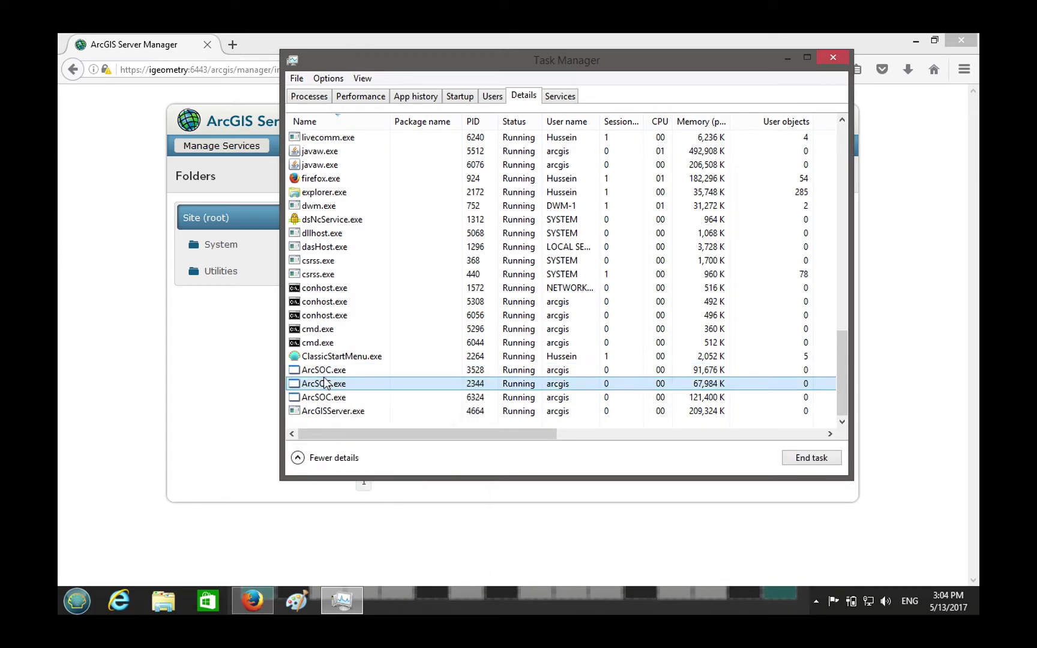
pyautogui.click(328, 404)
pyautogui.scroll(15, 328, 403)
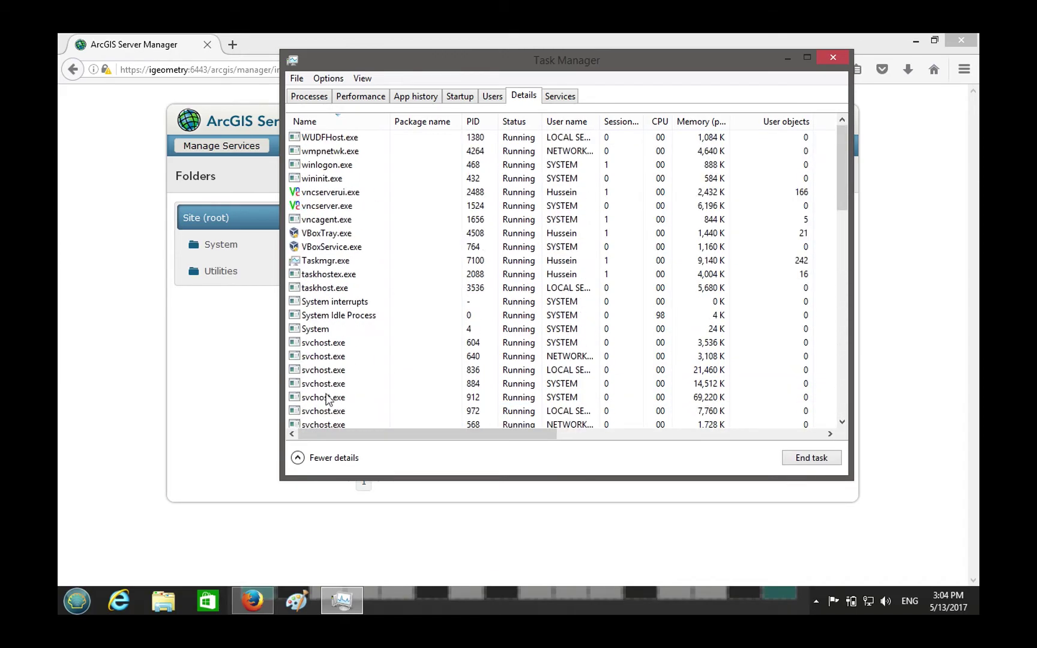
# Step: Sort the process details by name in ascending order and check each ArcSOC.exe entry
pyautogui.click(333, 121)
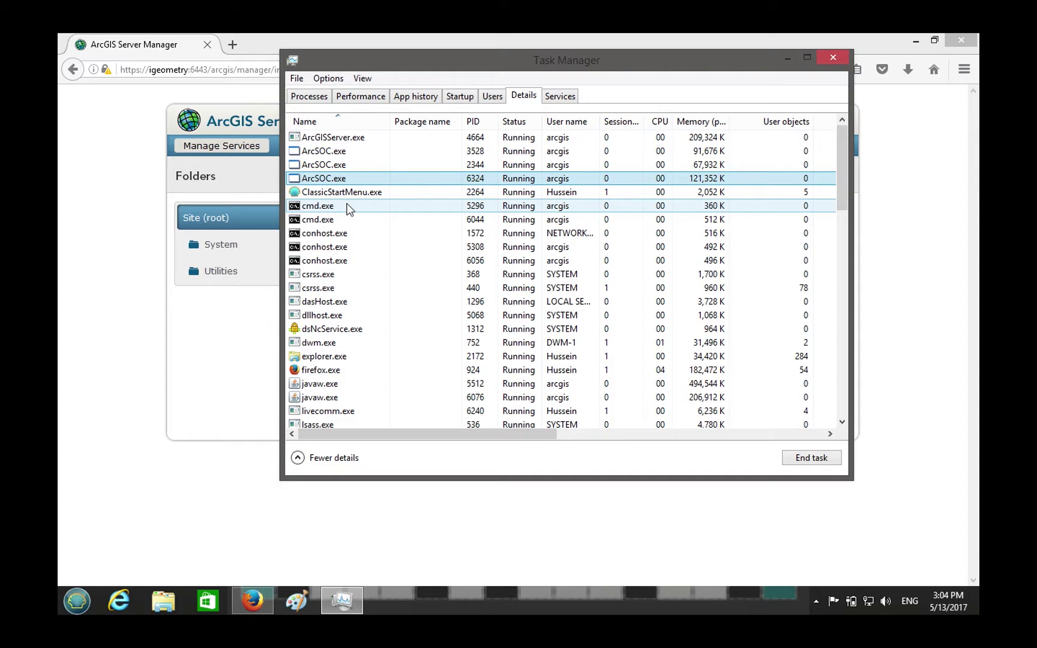
pyautogui.click(347, 165)
pyautogui.click(345, 151)
pyautogui.click(333, 179)
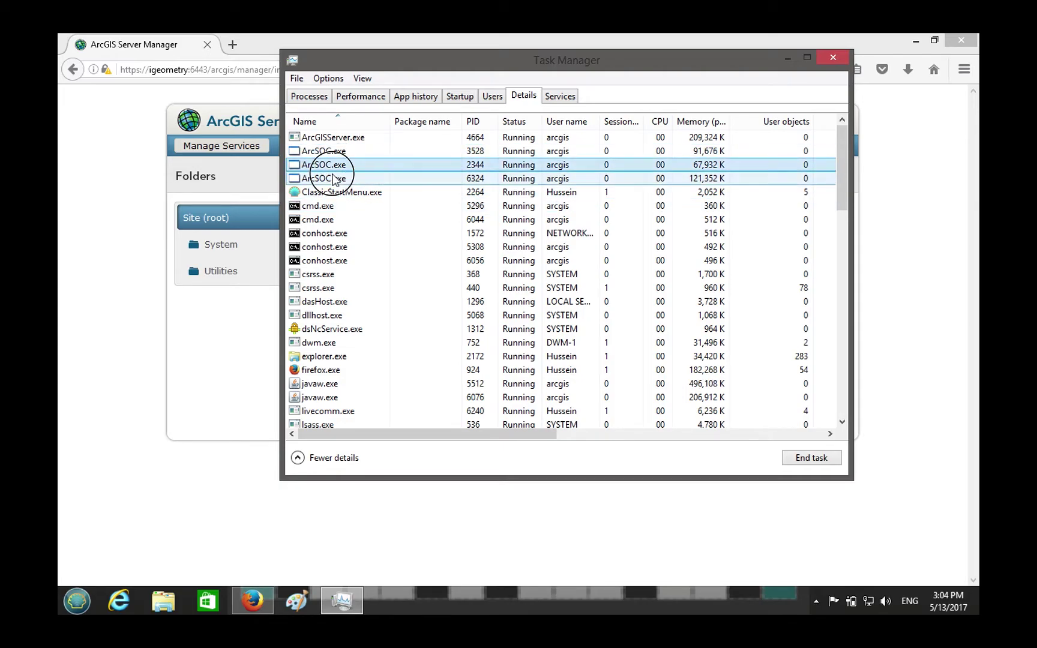
pyautogui.click(345, 165)
pyautogui.click(344, 152)
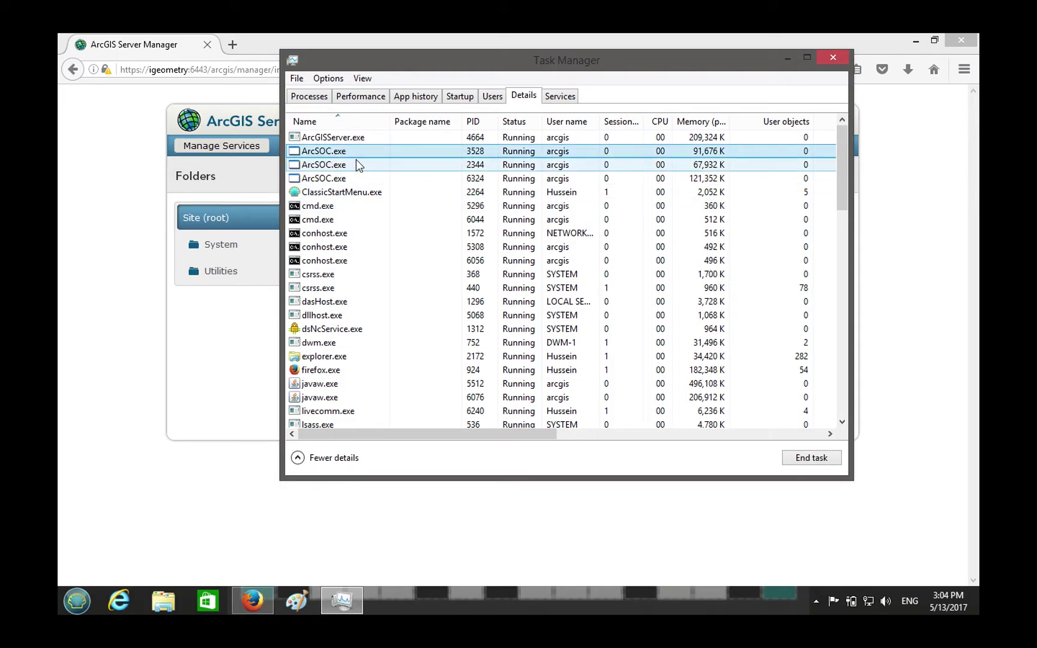
# Step: Look through the full process list and sort it by name in descending order
pyautogui.moveTo(342, 54); pyautogui.dragTo(397, 53)
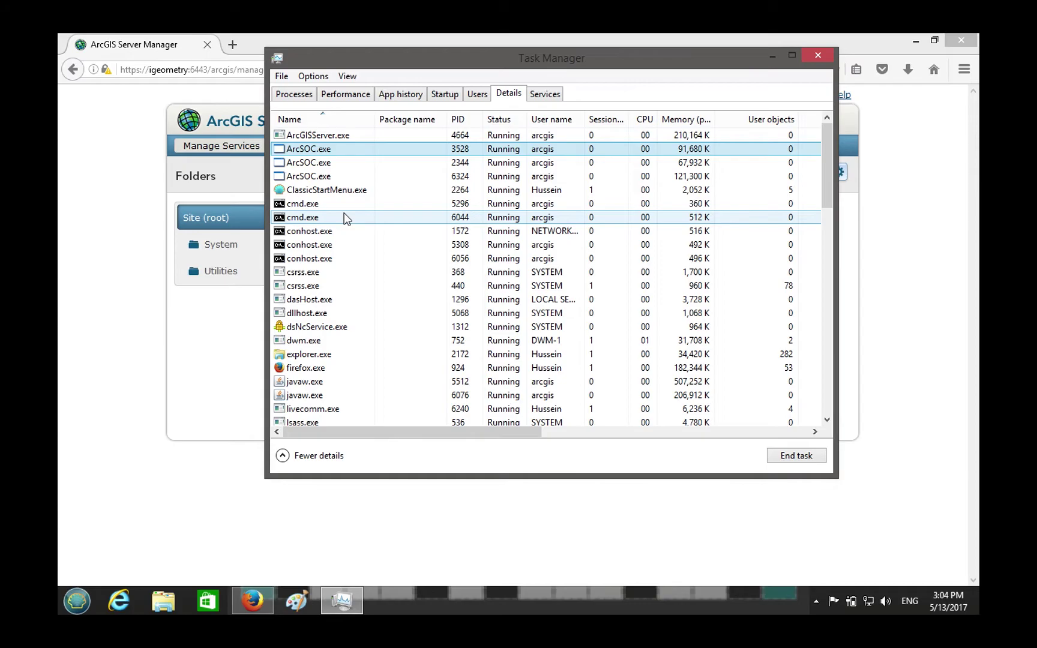
pyautogui.scroll(-15, 346, 219)
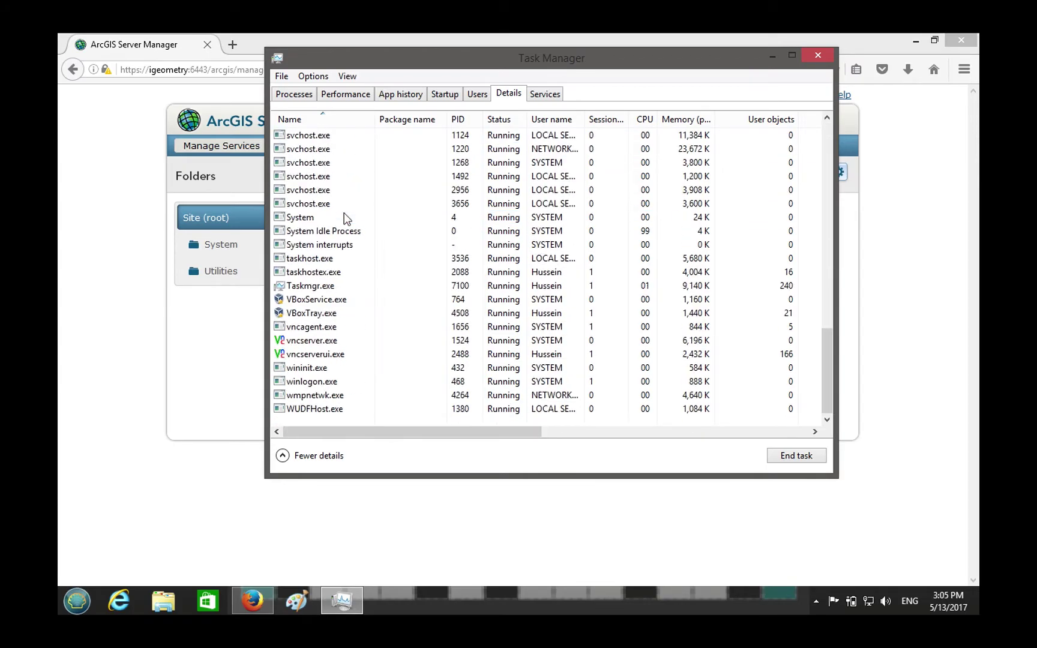
pyautogui.scroll(15, 346, 219)
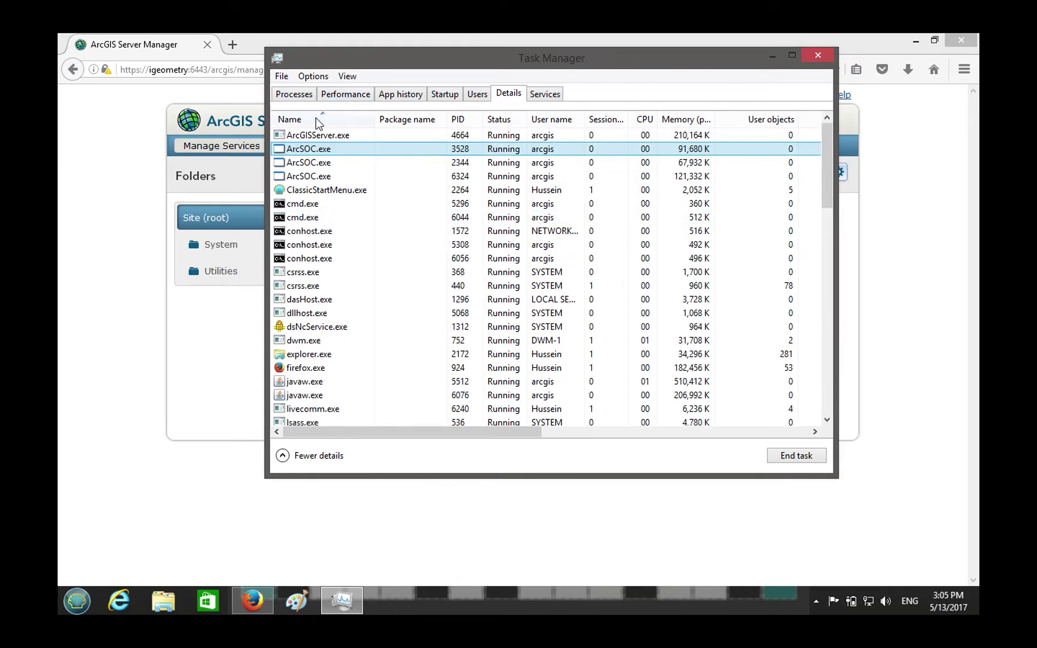
pyautogui.click(315, 118)
pyautogui.scroll(-1, 335, 273)
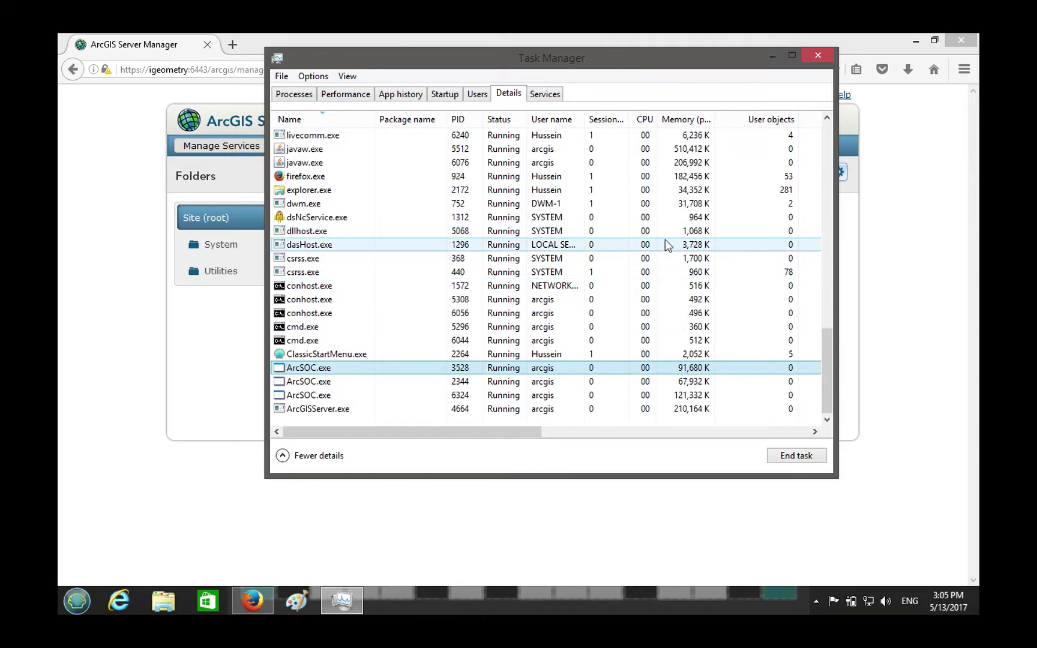
# Step: Close Task Manager, start the Towers map service in ArcGIS Server Manager, and reopen Task Manager
pyautogui.click(817, 55)
pyautogui.click(804, 329)
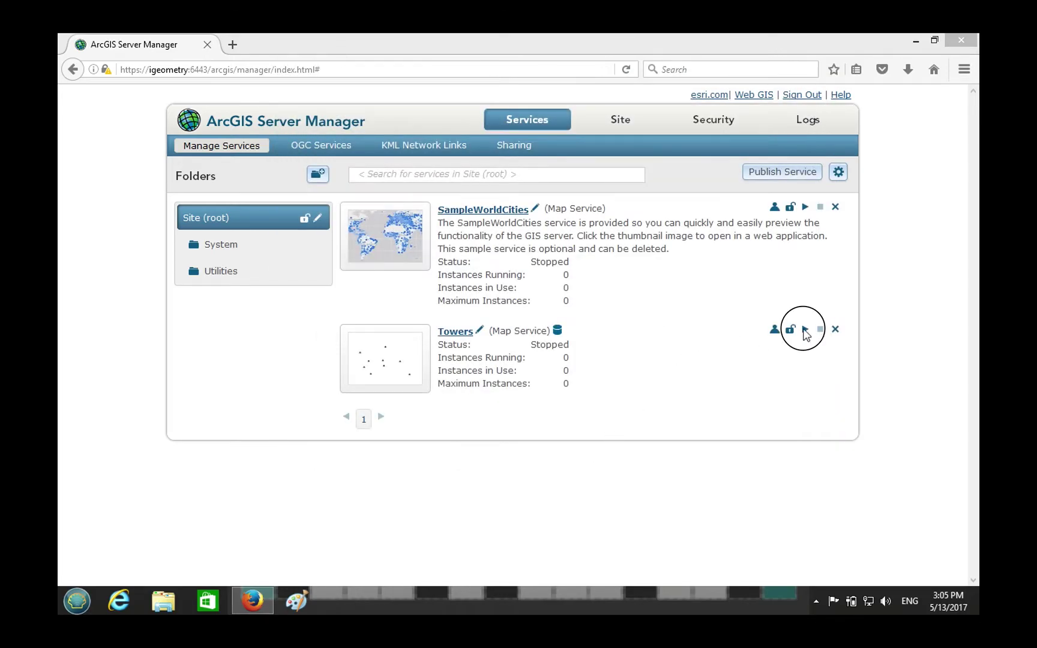
pyautogui.rightClick(391, 600)
pyautogui.click(434, 557)
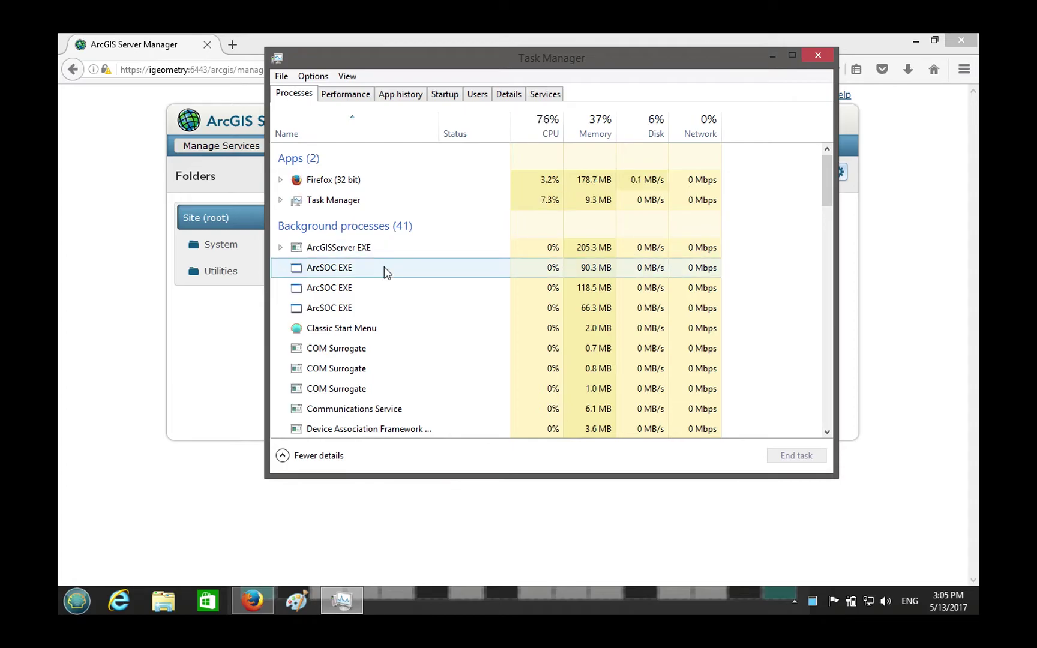
# Step: Examine the ArcSOC EXE background processes and compare them with the Towers service's running instances in ArcGIS Server Manager
pyautogui.click(321, 328)
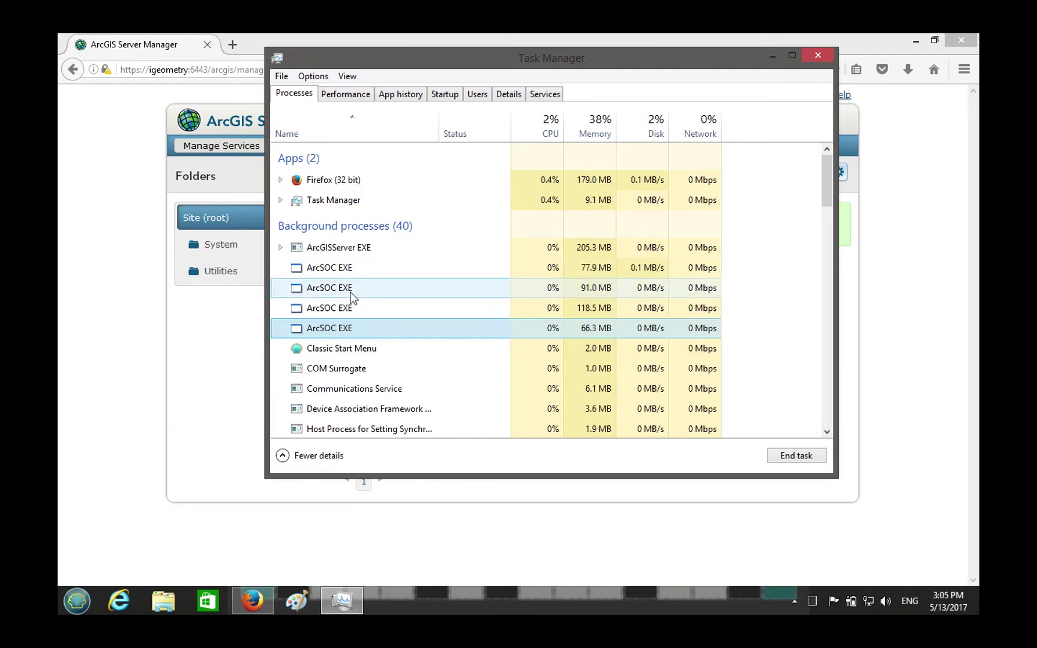
pyautogui.moveTo(467, 66); pyautogui.dragTo(502, 80)
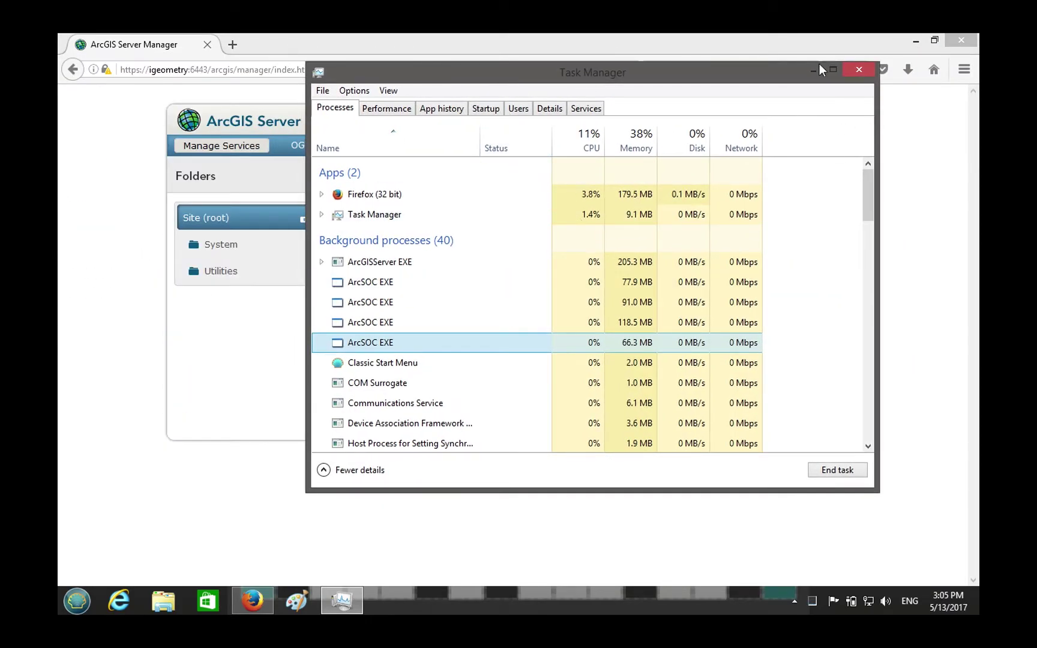
pyautogui.click(858, 70)
pyautogui.click(568, 359)
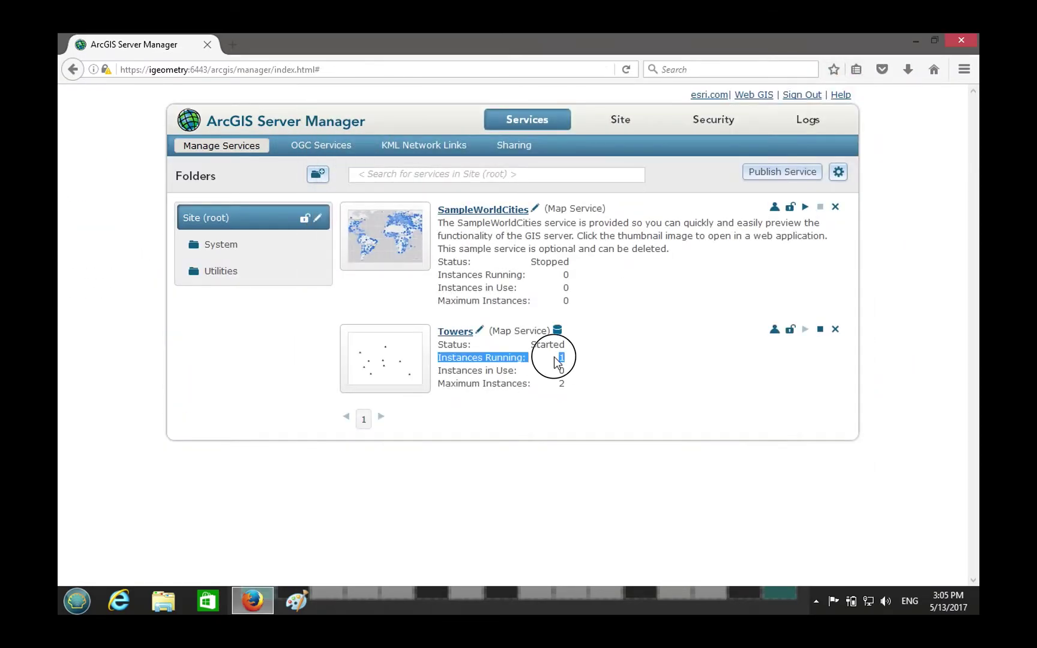
pyautogui.click(554, 358)
pyautogui.click(483, 334)
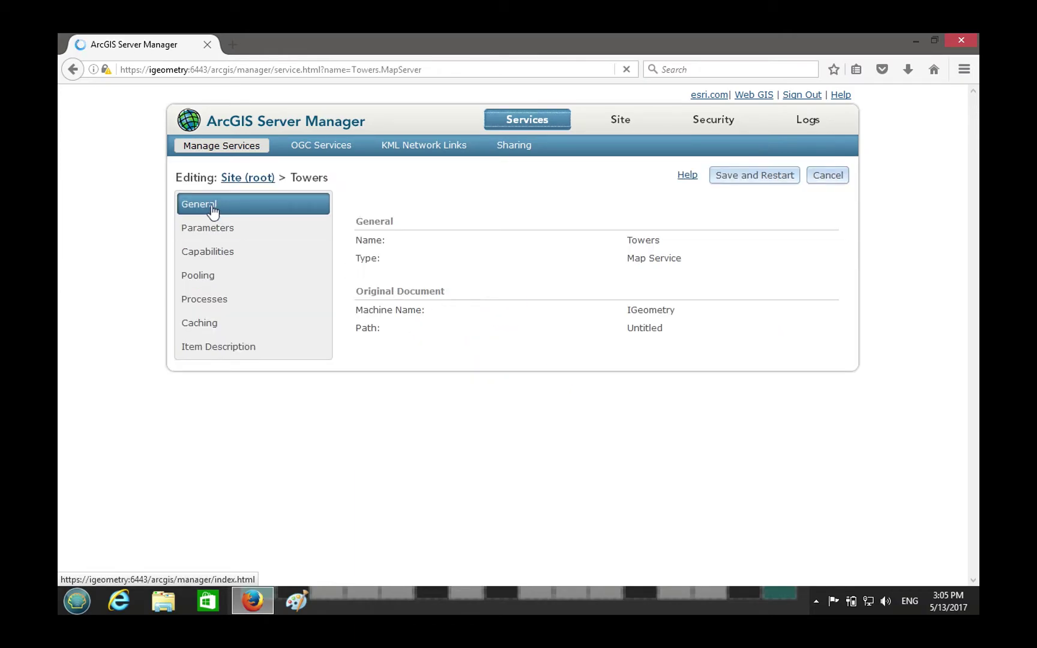
pyautogui.click(215, 273)
pyautogui.doubleClick(725, 243)
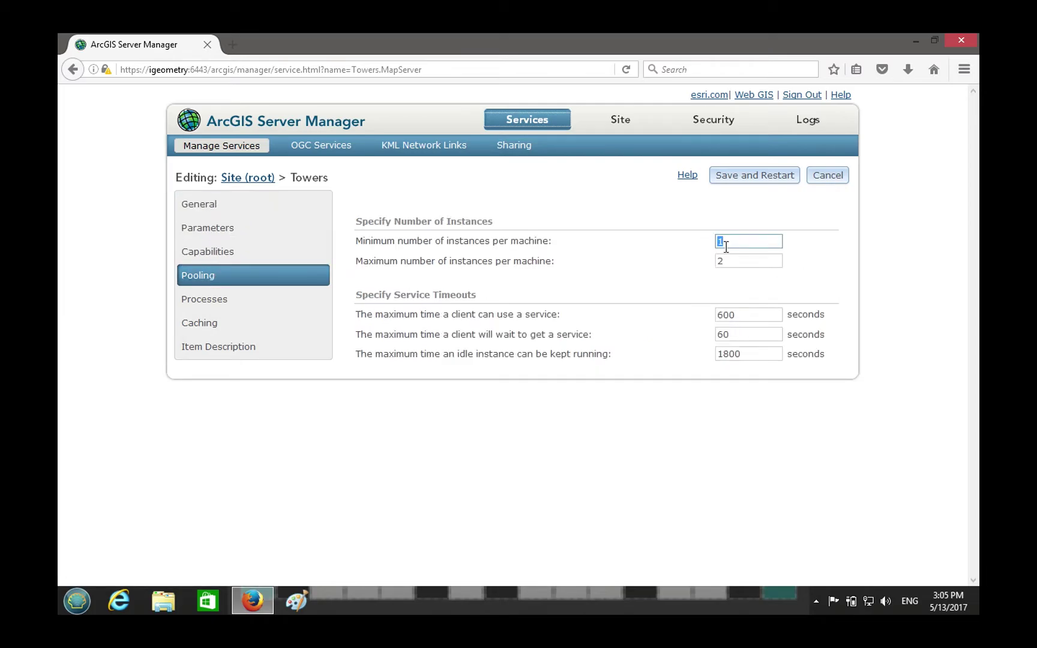
pyautogui.write('4')
pyautogui.click(730, 264)
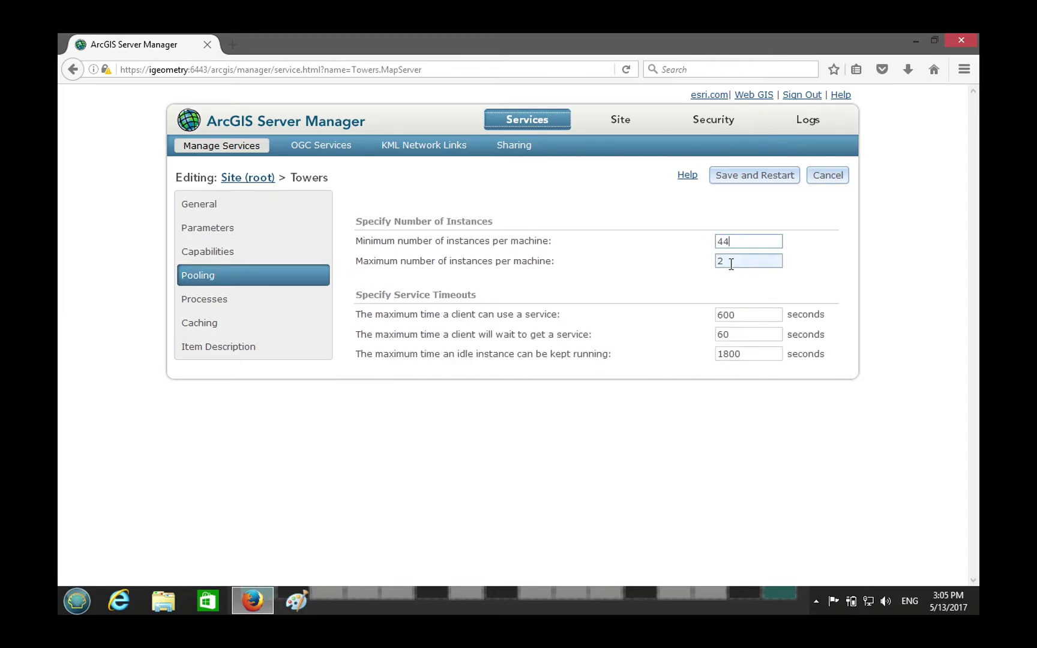
pyautogui.press('Return')
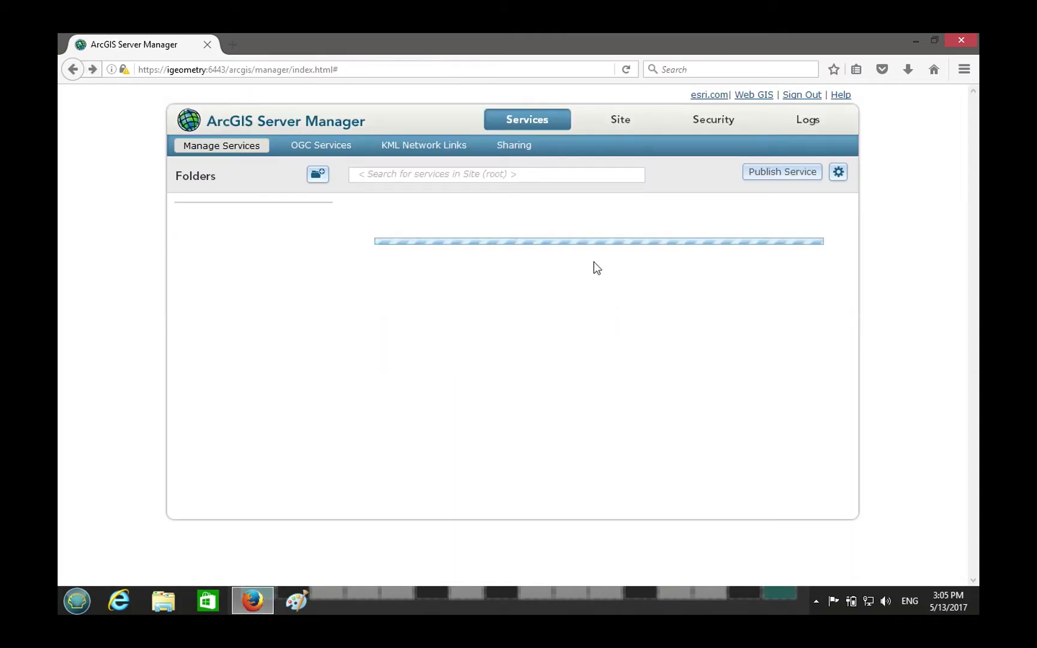
# Step: Open the Towers service for editing, reopen Task Manager, and move its window aside
pyautogui.click(454, 334)
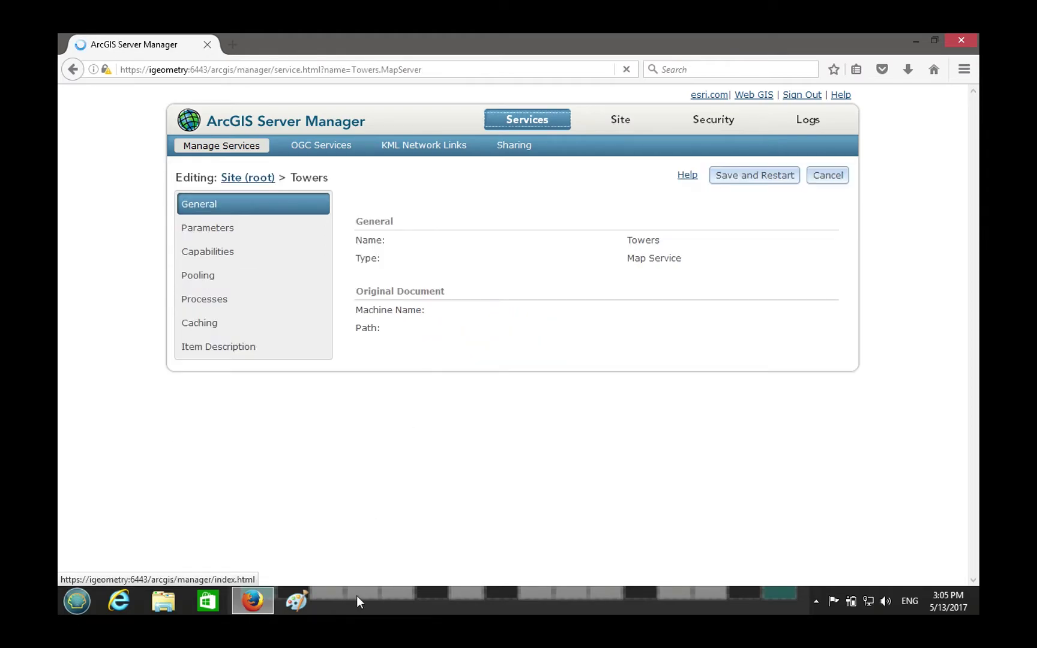
pyautogui.rightClick(358, 597)
pyautogui.click(396, 545)
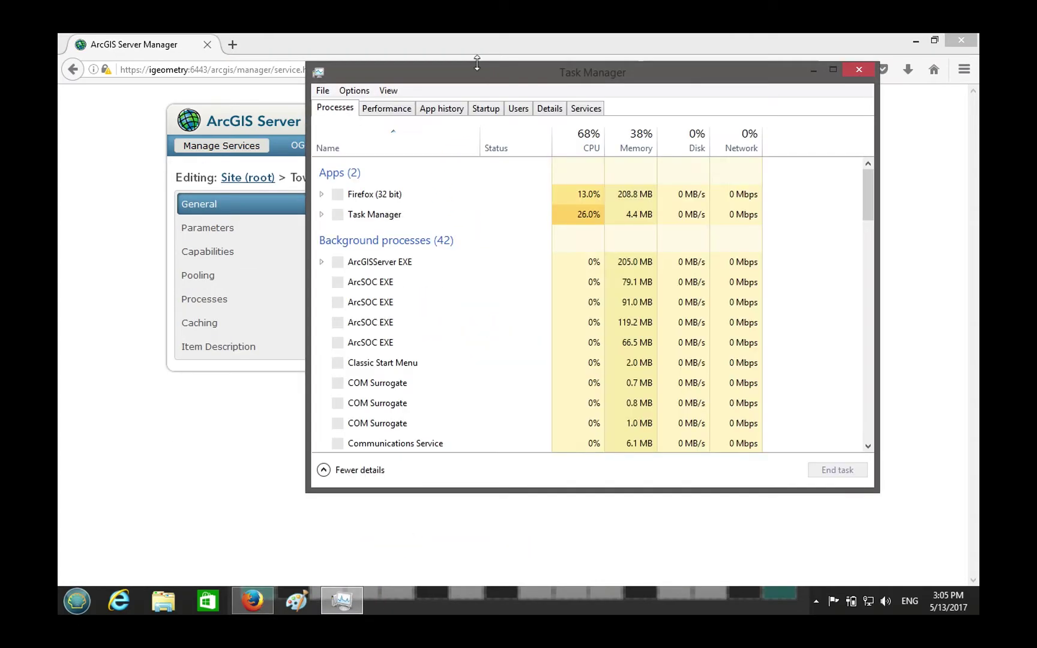
pyautogui.moveTo(451, 73); pyautogui.dragTo(144, 69)
# Step: Set the Towers service's minimum and maximum instances per machine to 4, and save and restart the service
pyautogui.click(732, 264)
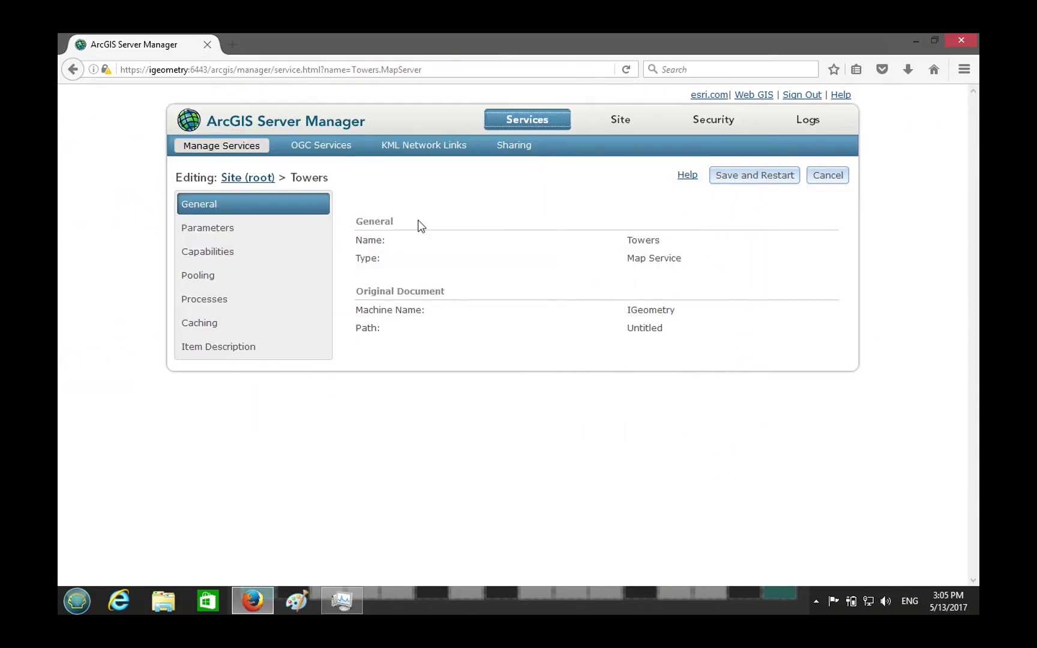
pyautogui.click(210, 279)
pyautogui.doubleClick(756, 240)
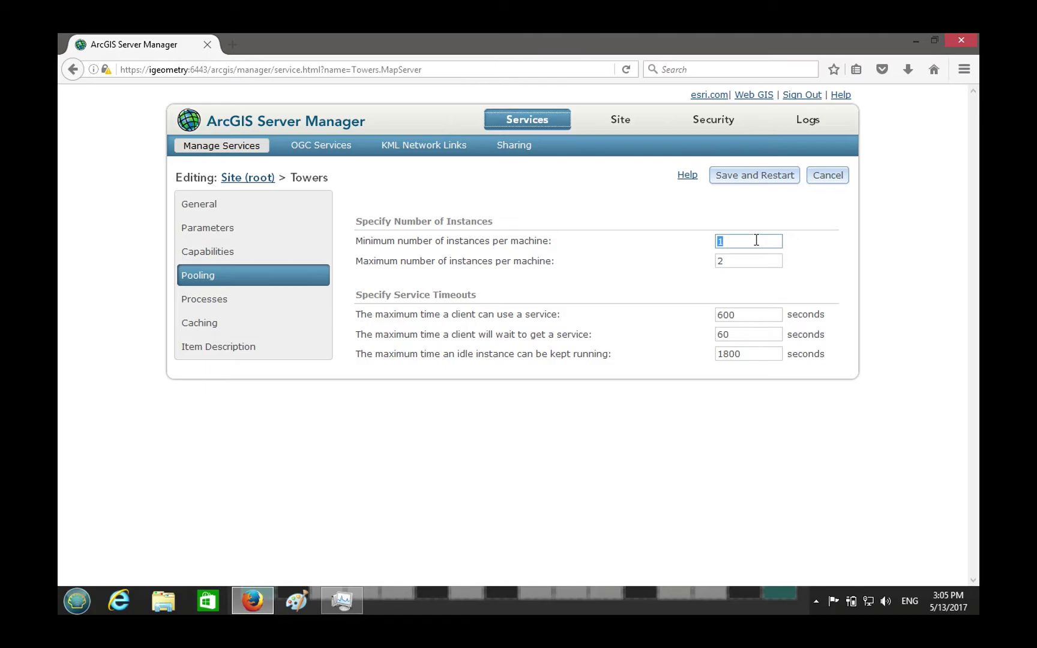
pyautogui.write('4')
pyautogui.doubleClick(748, 260)
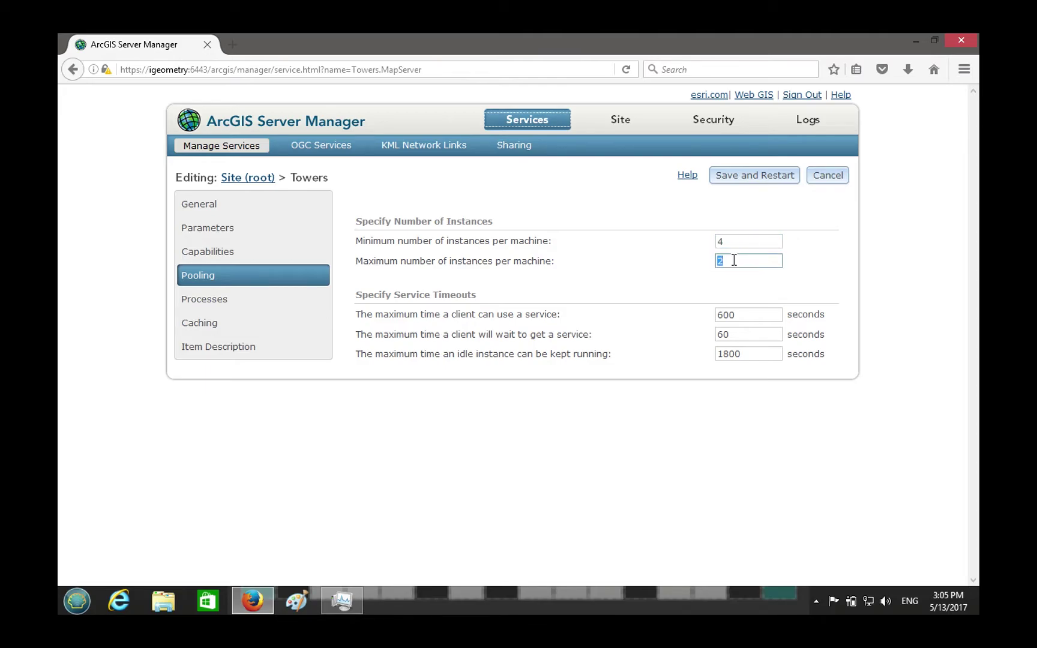
pyautogui.write('4')
pyautogui.click(757, 180)
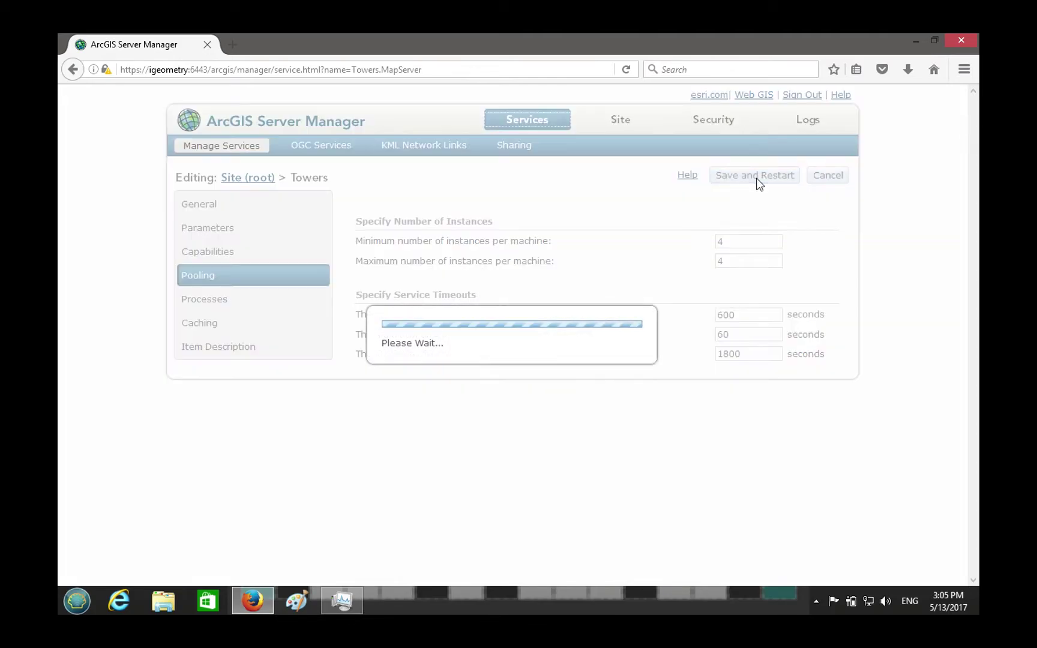
# Step: Switch to Task Manager and examine the ArcSOC EXE background processes one by one while Towers restarts with its new pooling settings
pyautogui.click(347, 603)
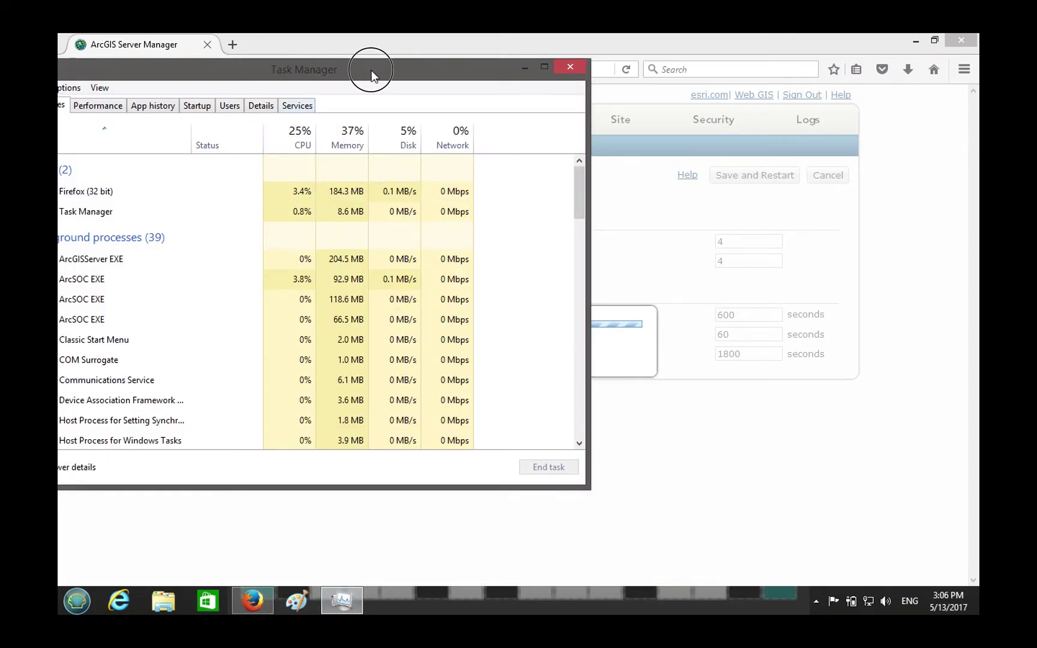
pyautogui.moveTo(371, 70); pyautogui.dragTo(588, 65)
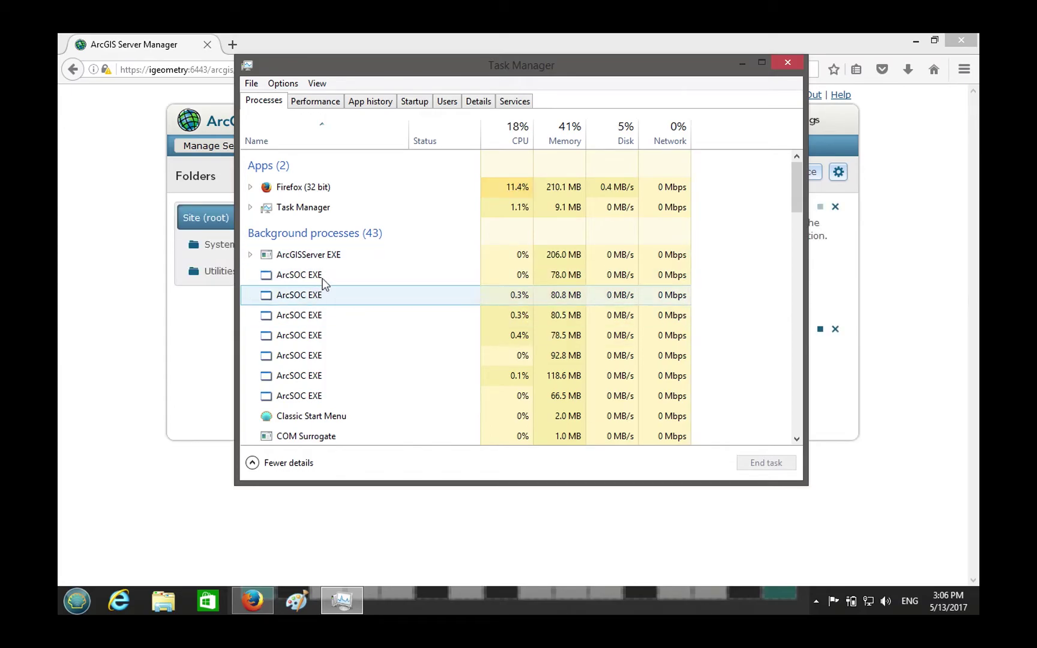
pyautogui.click(324, 276)
pyautogui.press('Down')
pyautogui.press('Down')
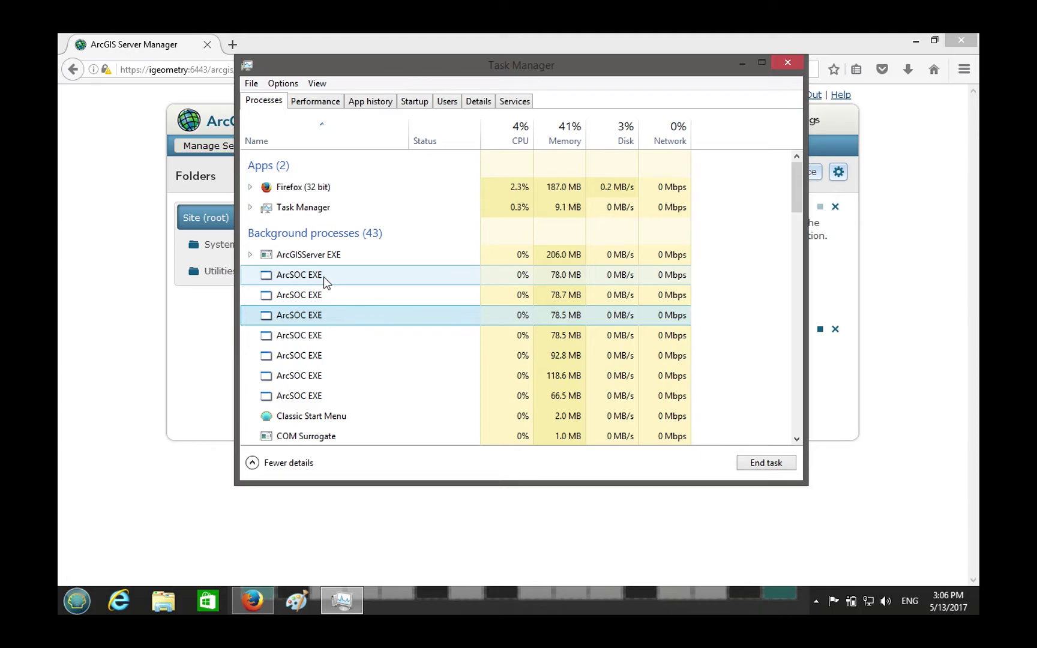
pyautogui.click(298, 342)
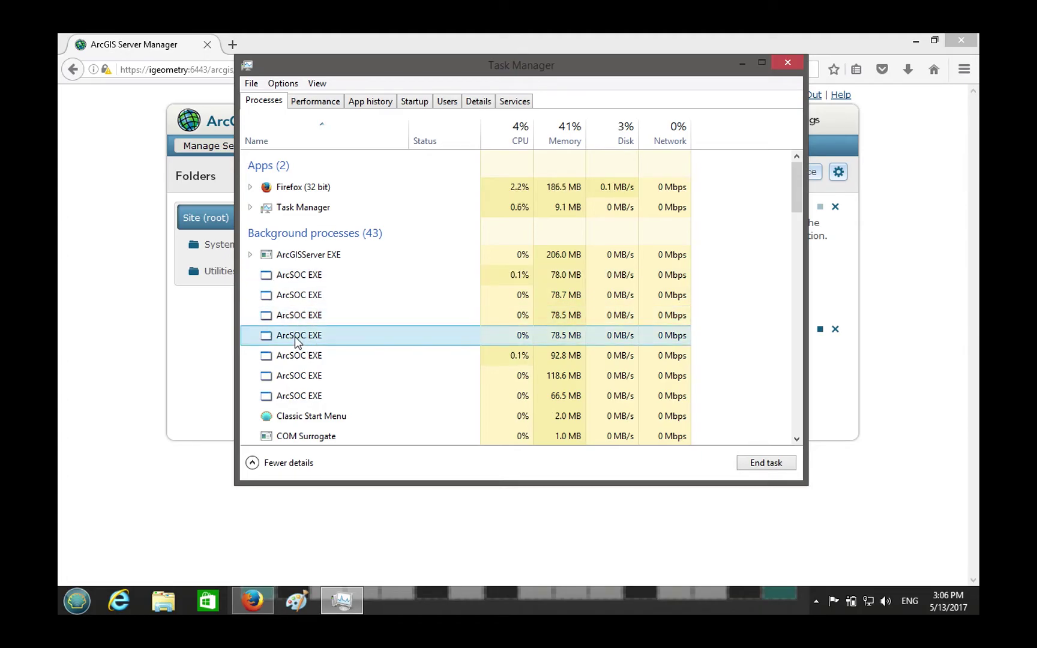
pyautogui.click(299, 355)
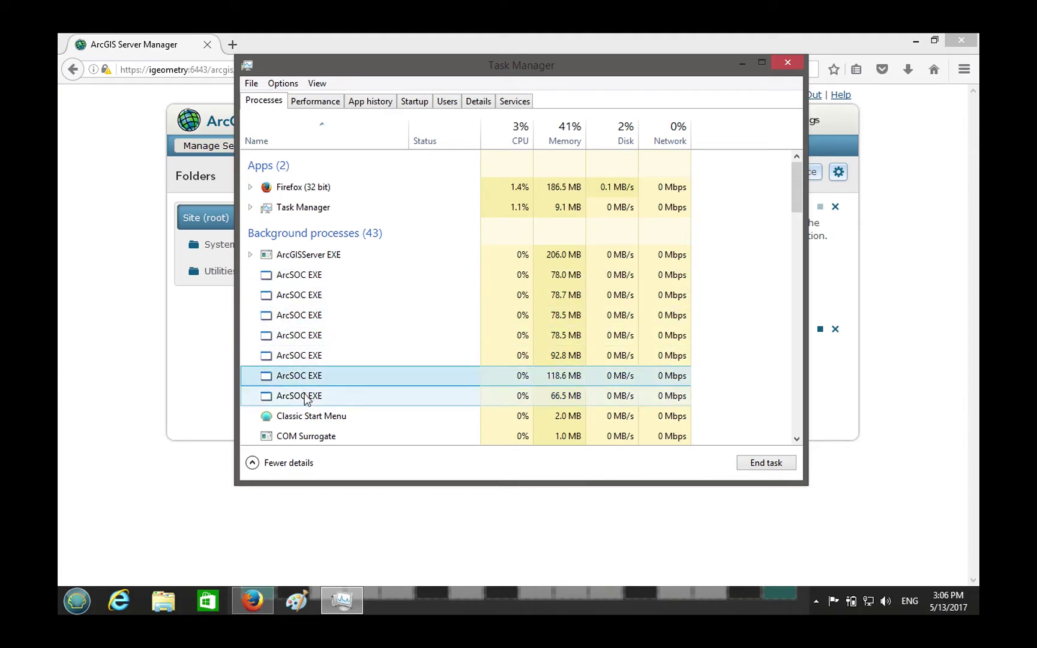
pyautogui.click(312, 336)
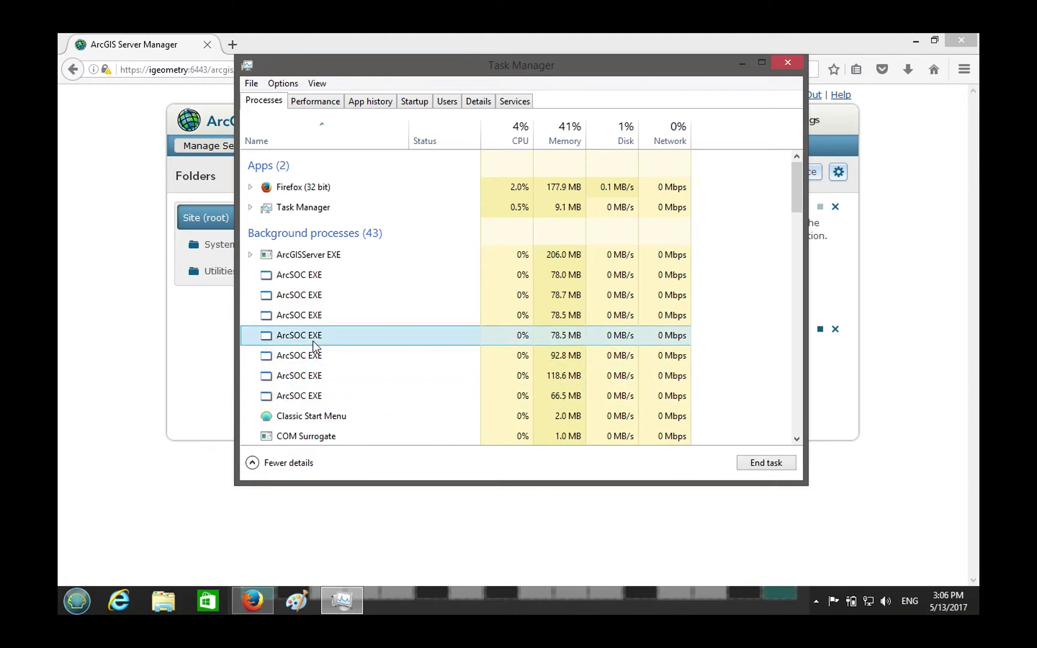
pyautogui.click(305, 397)
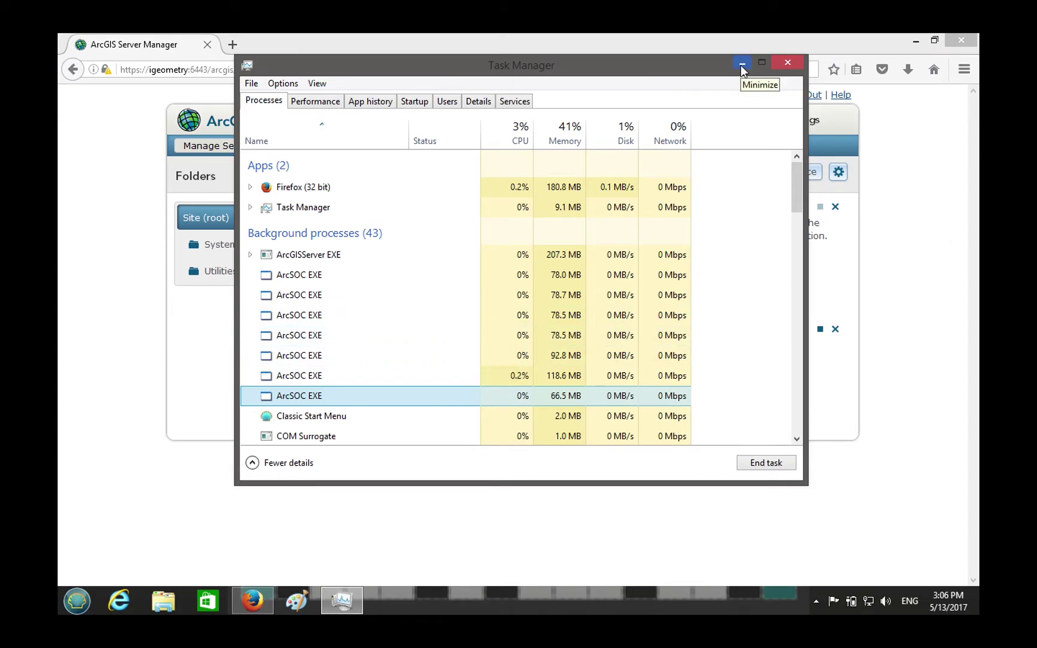
# Step: Return to ArcGIS Server Manager and open the Towers service's process settings for editing
pyautogui.click(910, 282)
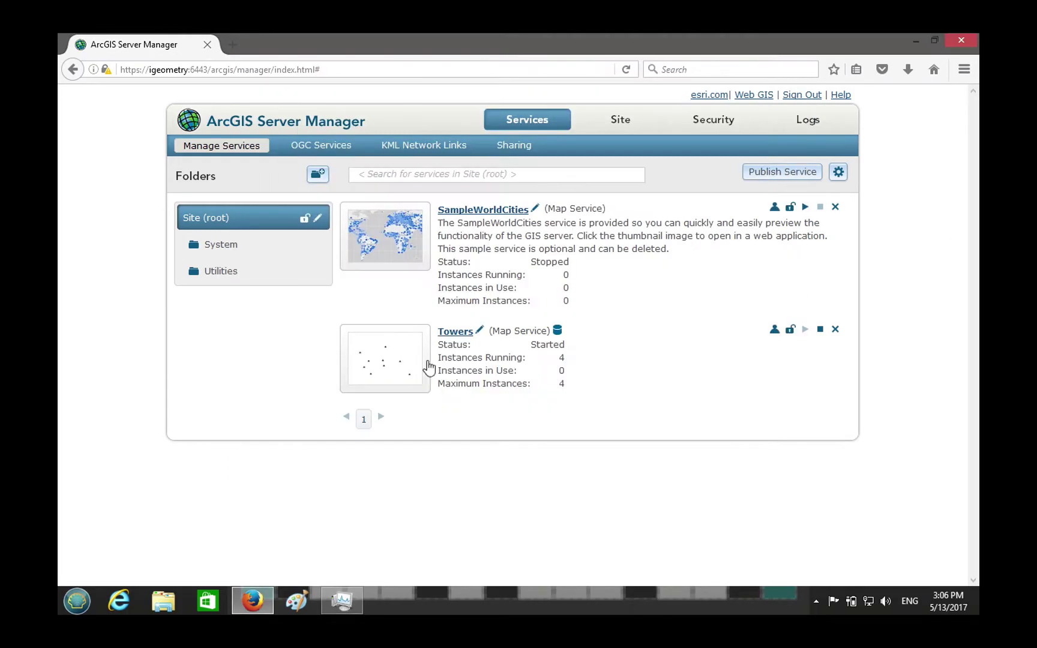
pyautogui.click(528, 365)
pyautogui.click(453, 335)
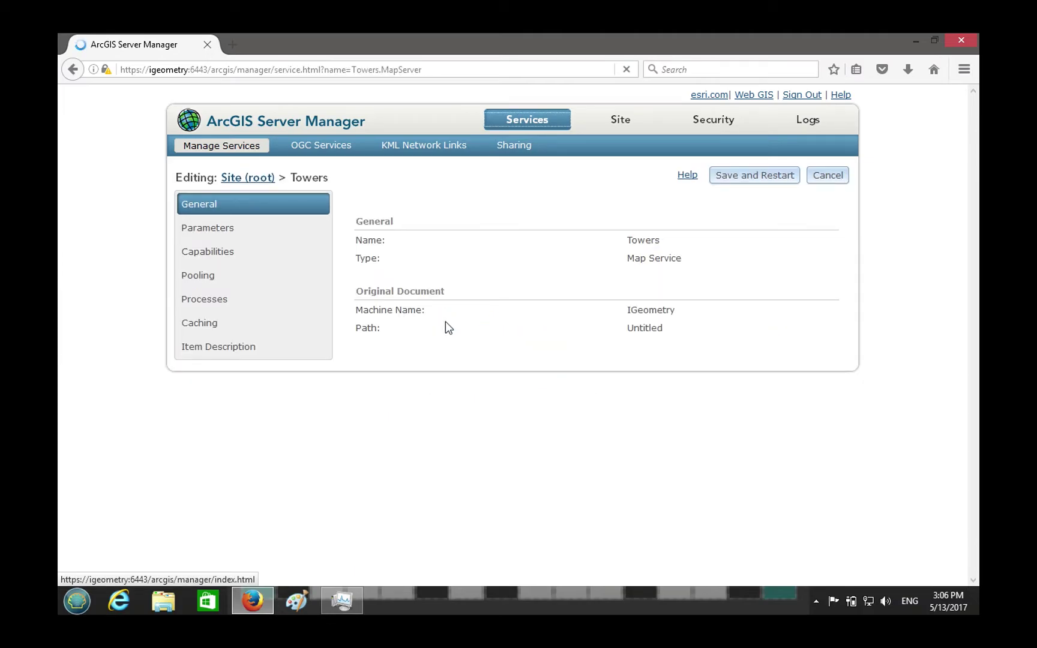
pyautogui.click(250, 301)
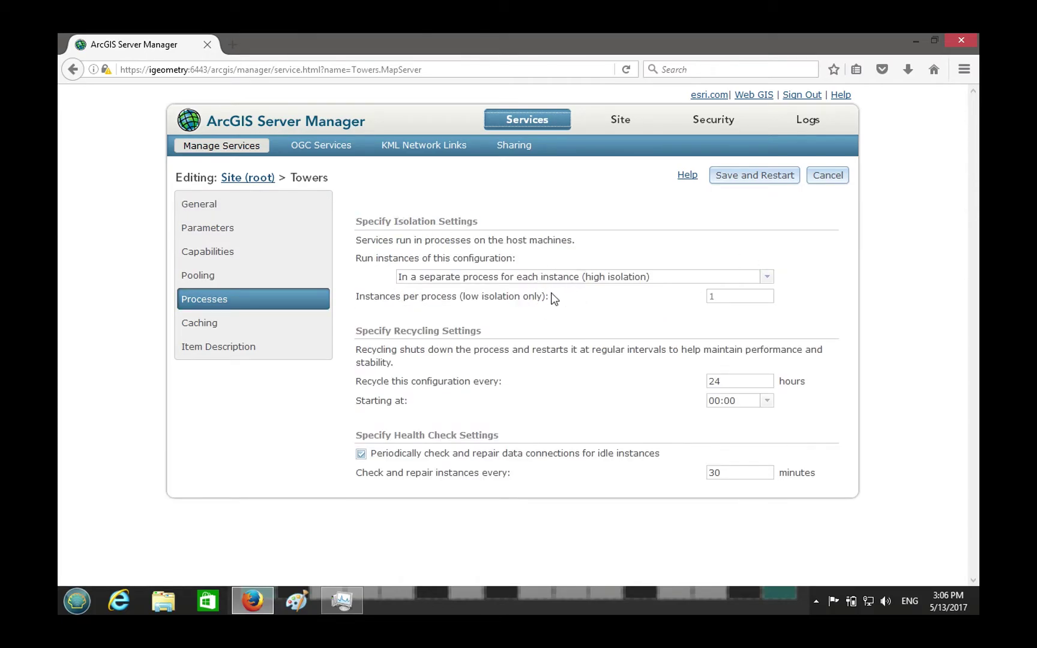
# Step: Examine the isolation options for Towers' instances and compare them with the ArcSOC EXE processes in Task Manager
pyautogui.click(596, 277)
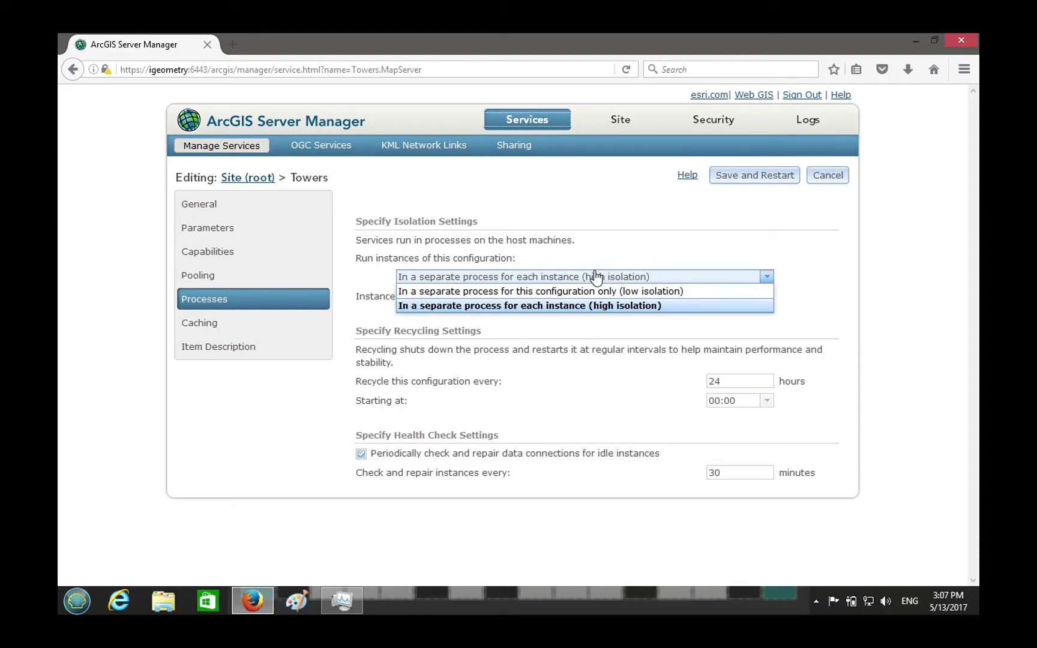
pyautogui.click(596, 277)
pyautogui.click(558, 276)
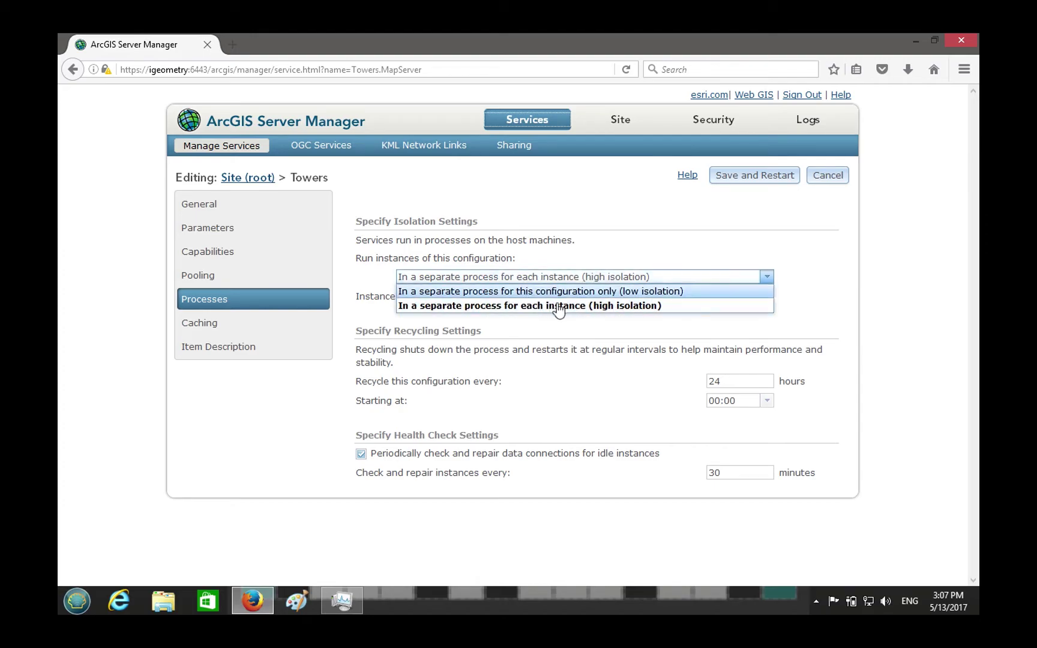
pyautogui.doubleClick(621, 229)
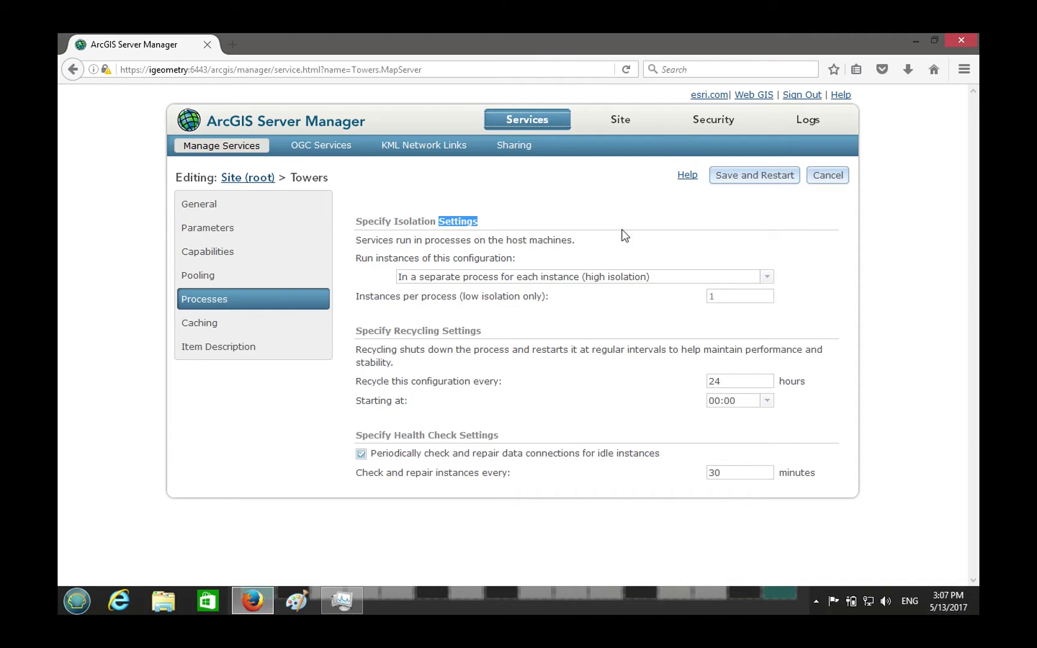
pyautogui.click(507, 277)
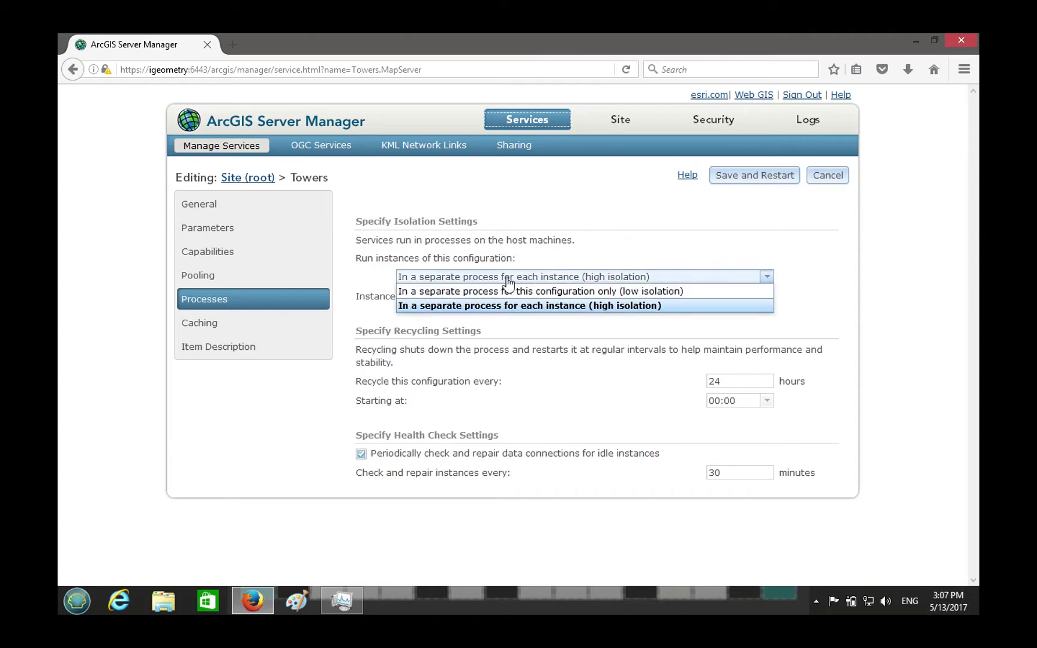
pyautogui.click(504, 277)
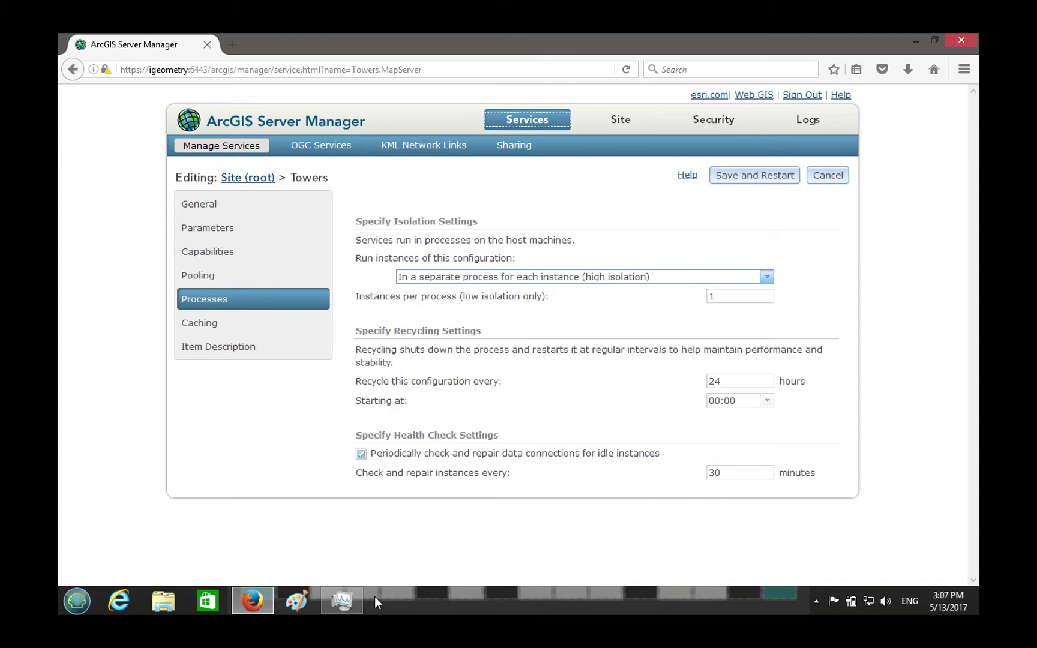
pyautogui.click(355, 599)
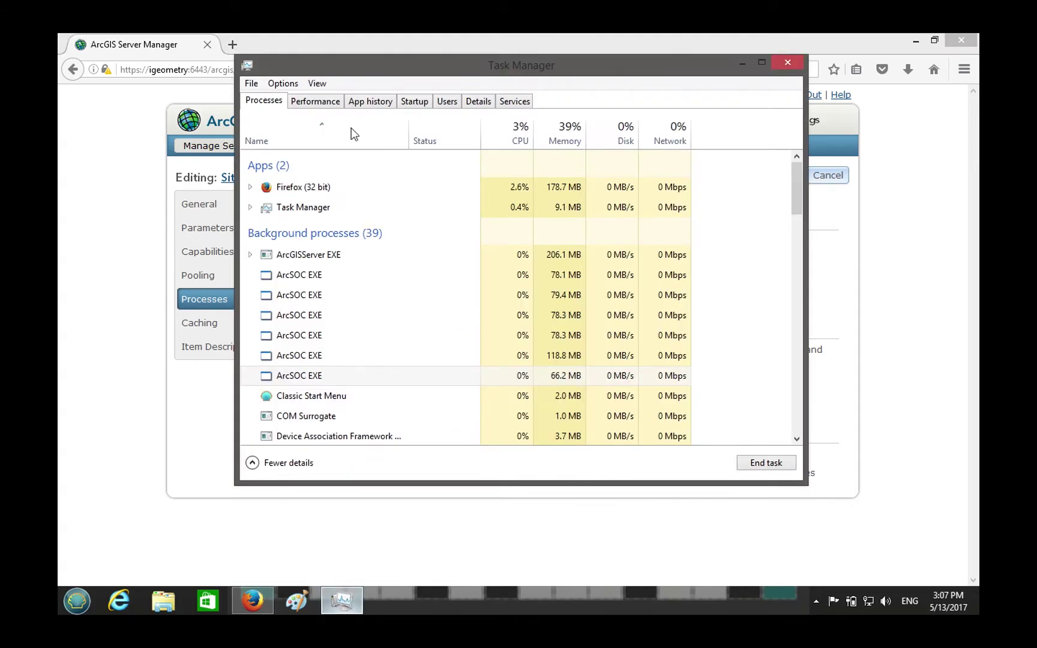
pyautogui.click(340, 277)
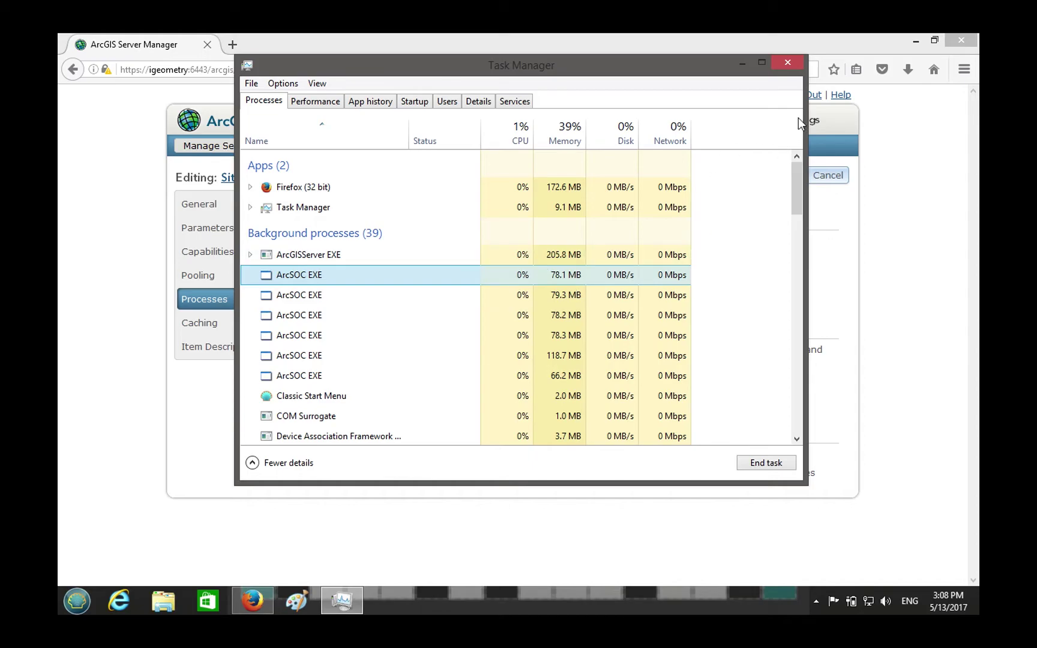
pyautogui.click(742, 62)
# Step: Set Towers to run in a separate process for this configuration only (low isolation), with 4 instances per process, and save and restart
pyautogui.click(607, 277)
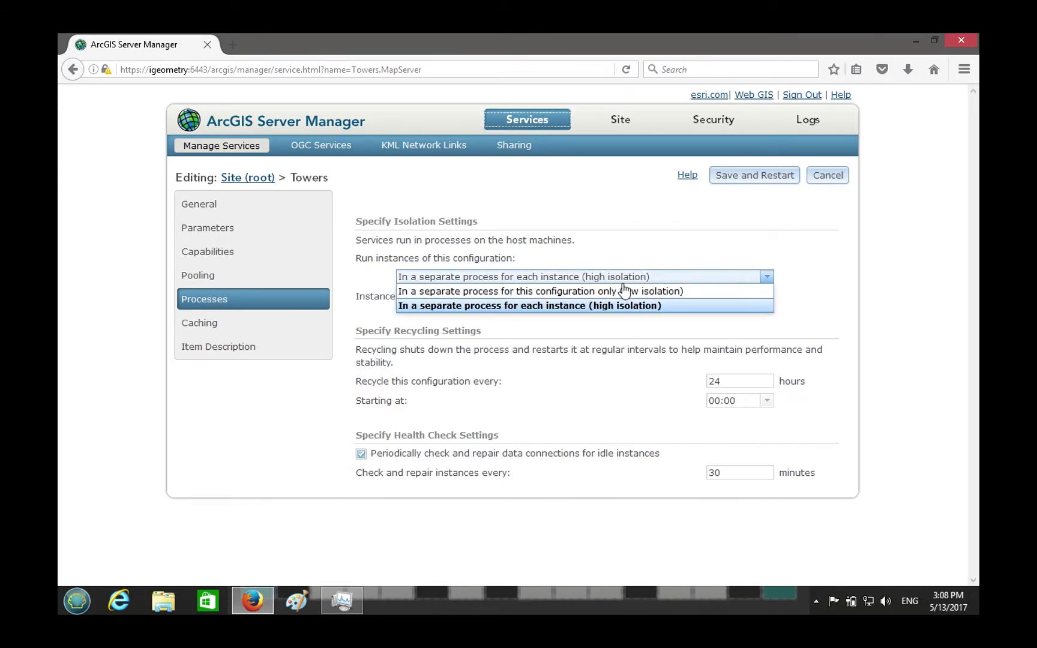
pyautogui.click(623, 292)
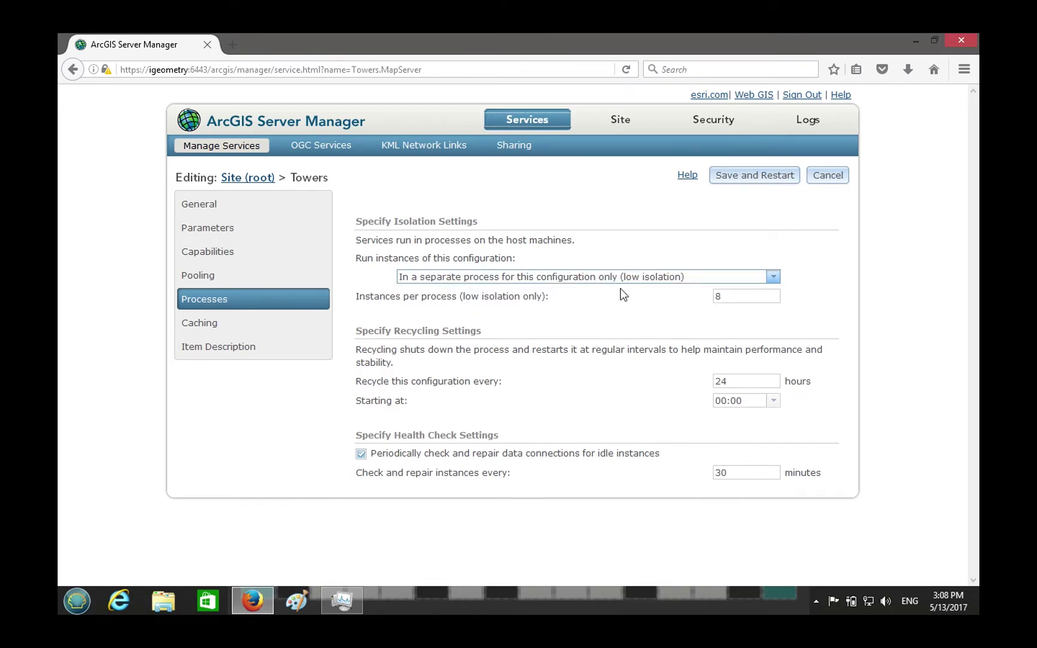
pyautogui.doubleClick(722, 296)
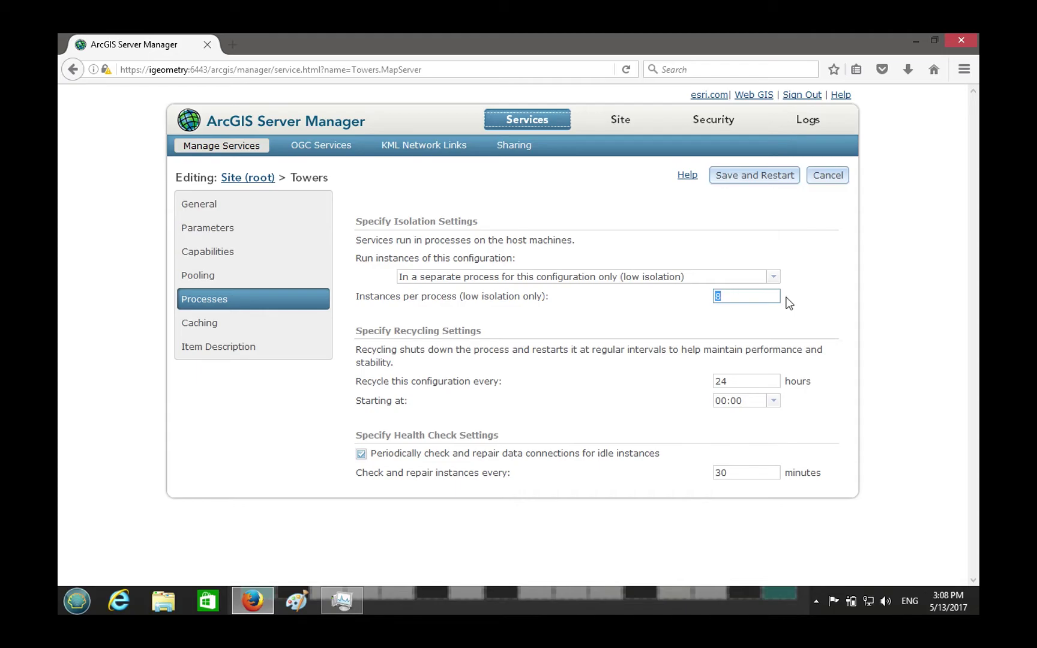
pyautogui.write('4')
pyautogui.doubleClick(737, 296)
pyautogui.click(739, 317)
pyautogui.doubleClick(738, 298)
pyautogui.doubleClick(754, 295)
pyautogui.click(753, 175)
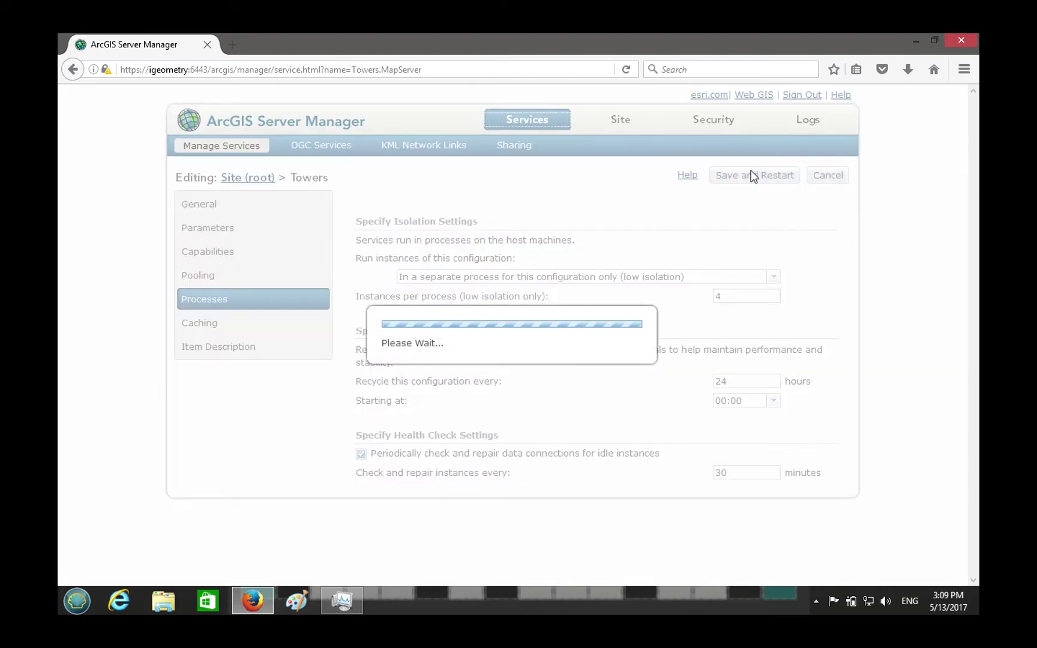
# Step: Switch to Task Manager and examine the ArcSOC EXE processes and their memory use during the Towers restart
pyautogui.rightClick(407, 615)
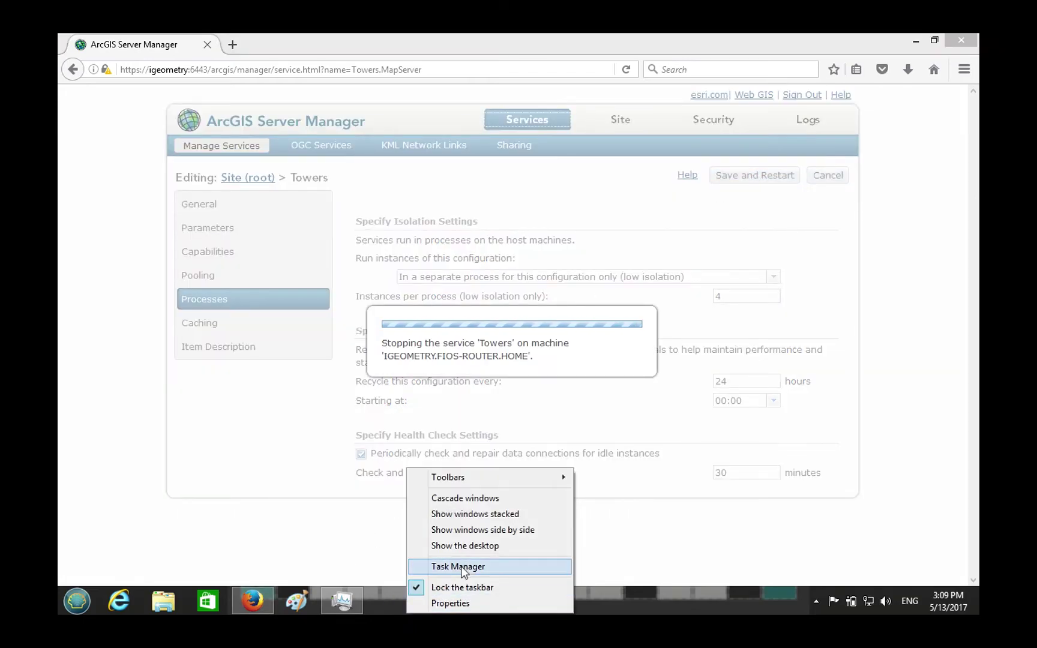
pyautogui.click(464, 564)
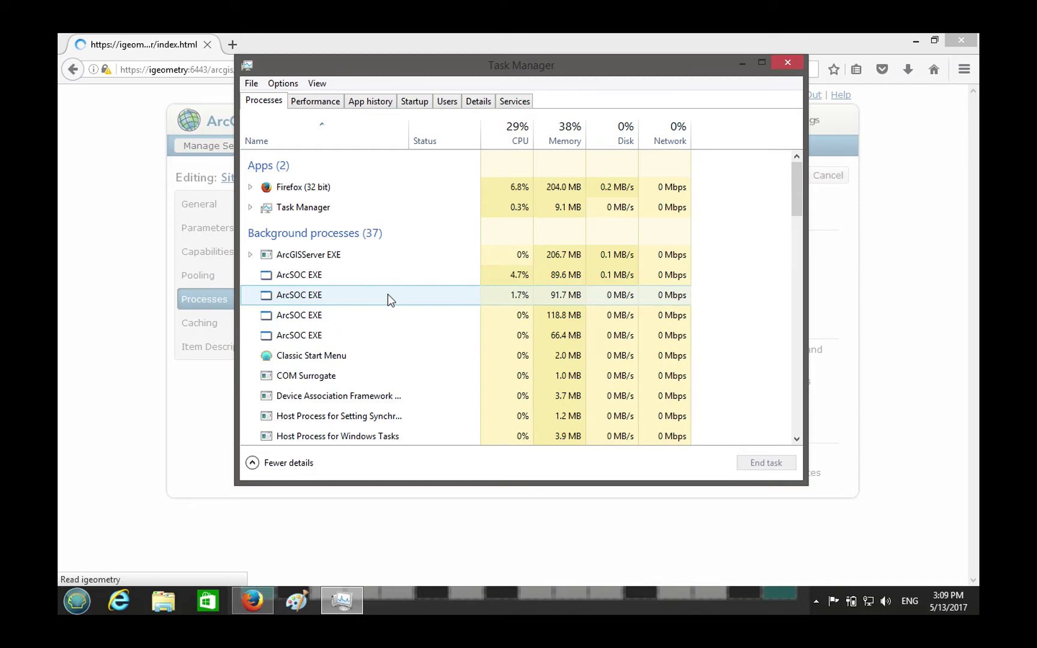
pyautogui.click(303, 335)
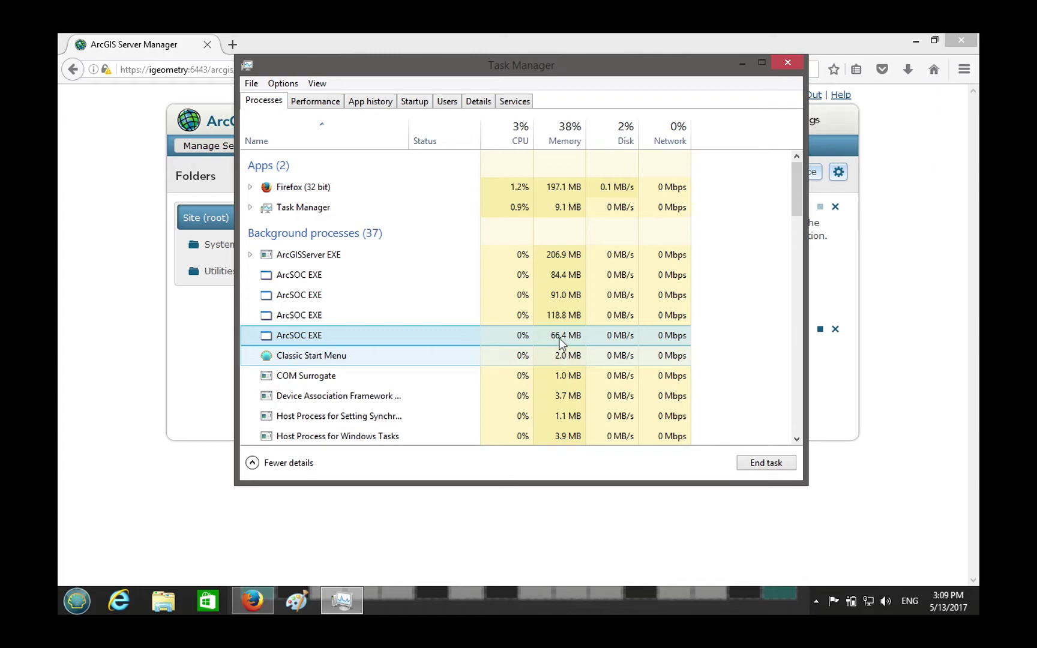
pyautogui.click(516, 315)
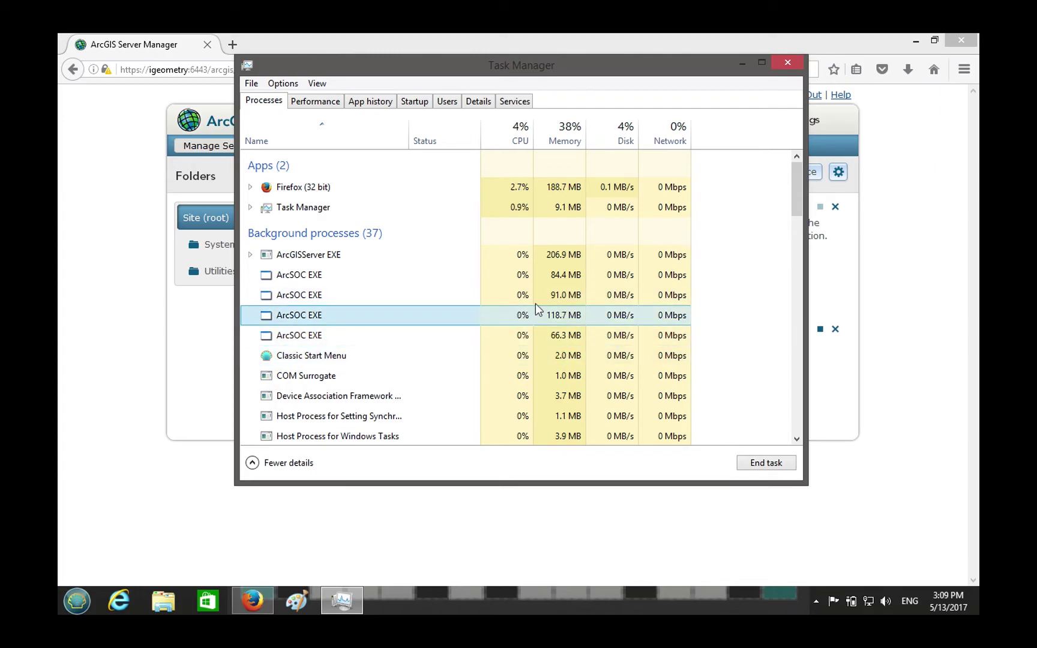
# Step: Inspect the file properties of an ArcSOC EXE process, including its compatibility, signature, security and version details, and close them
pyautogui.rightClick(293, 288)
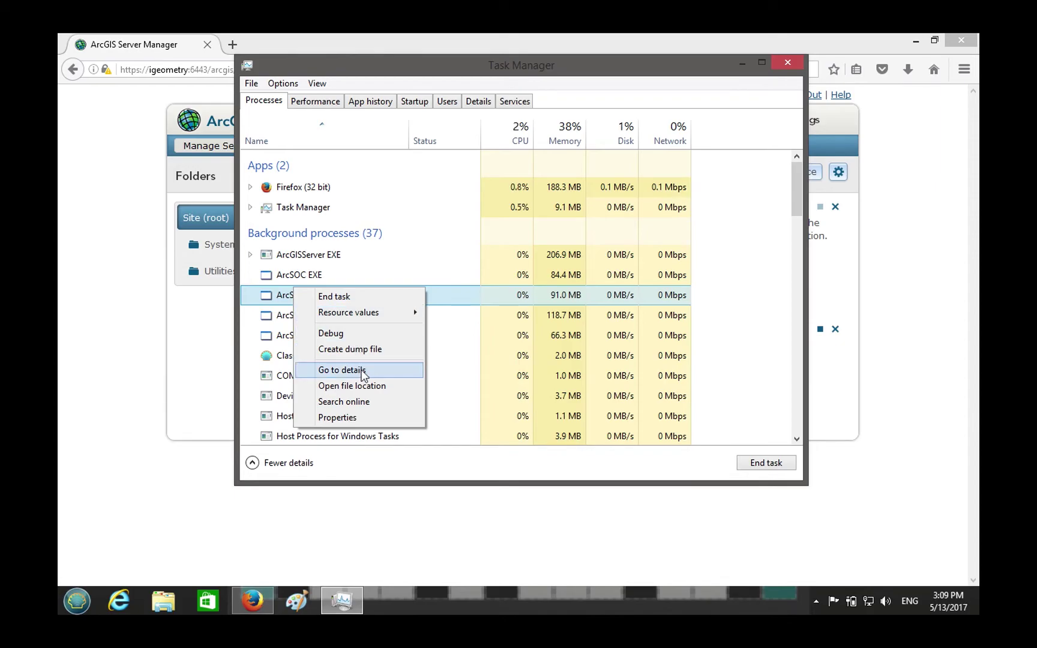
pyautogui.click(348, 416)
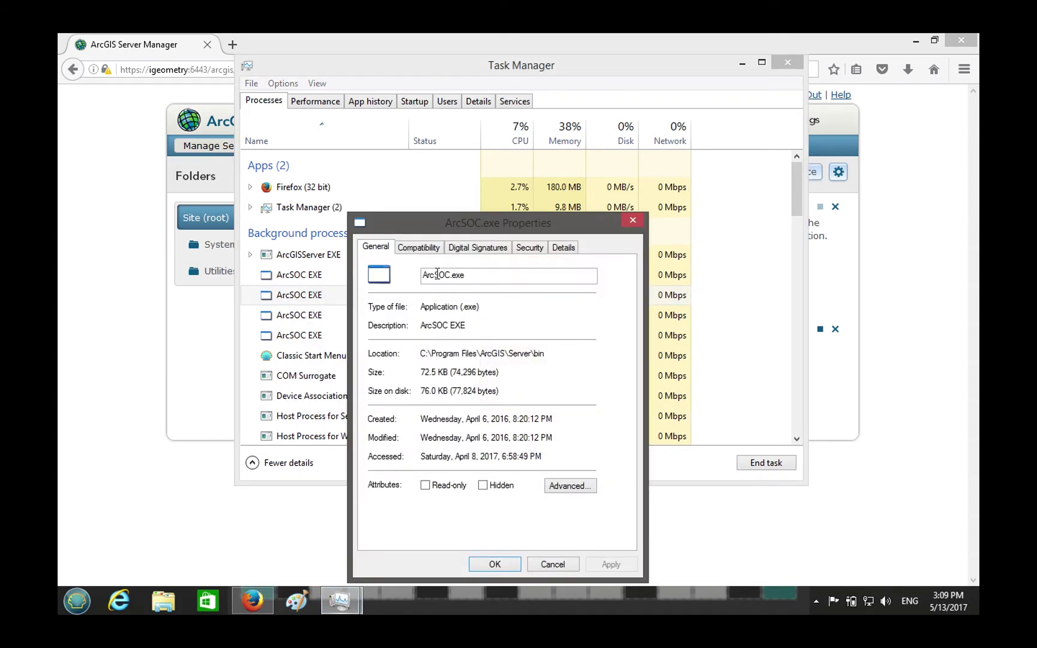
pyautogui.click(424, 251)
pyautogui.click(474, 247)
pyautogui.click(558, 248)
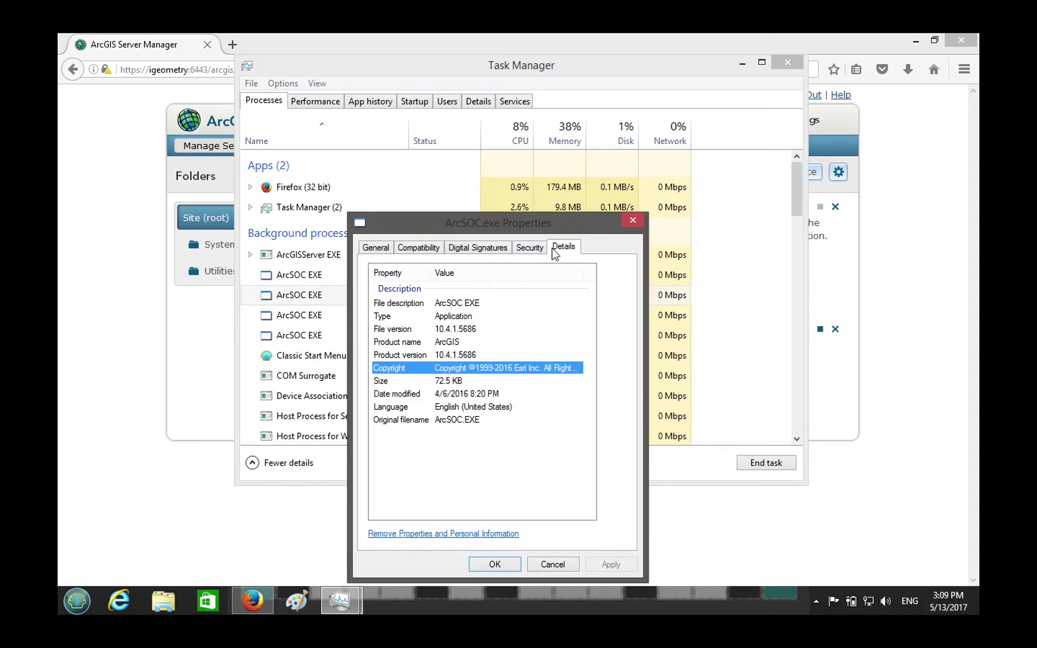
pyautogui.click(529, 247)
pyautogui.click(563, 247)
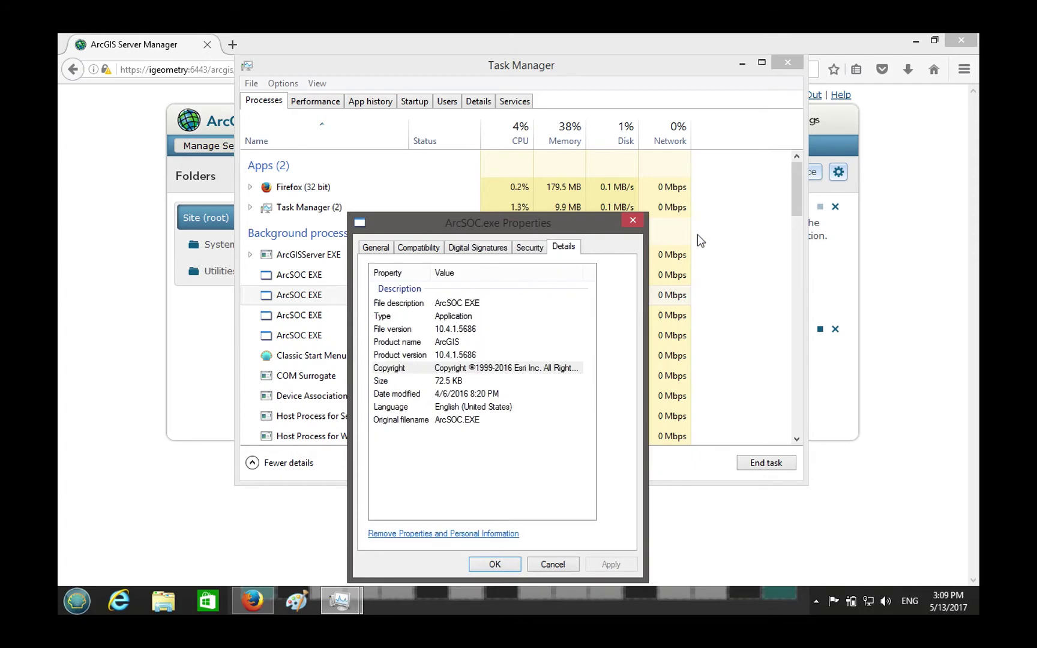
pyautogui.click(632, 220)
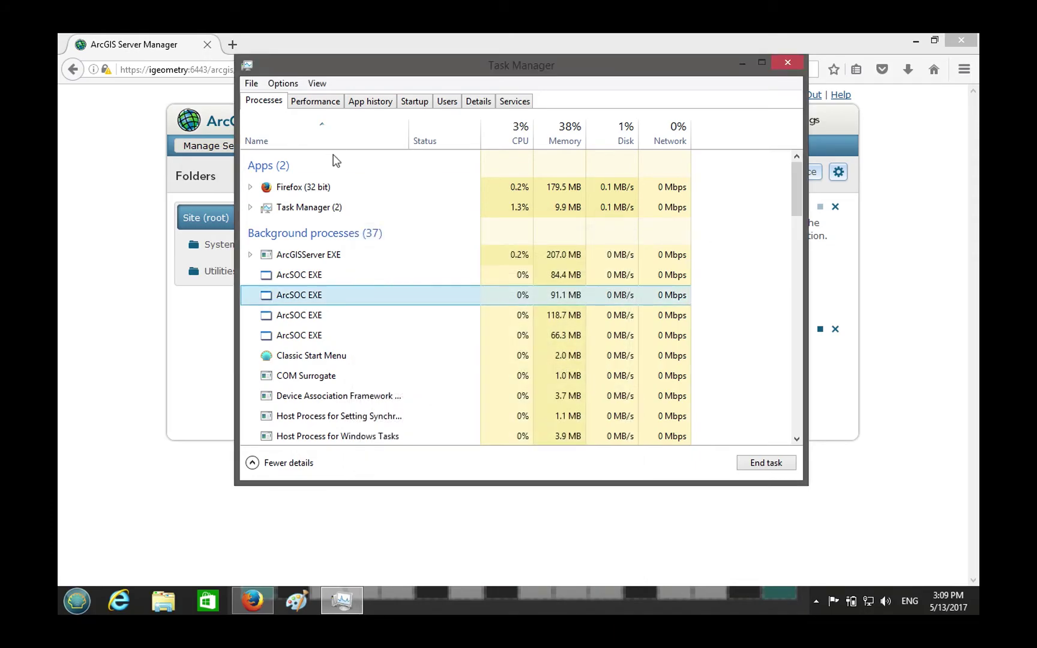
# Step: Show the PID column in Task Manager's process list and switch back to ArcGIS Server Manager
pyautogui.rightClick(464, 132)
pyautogui.click(507, 186)
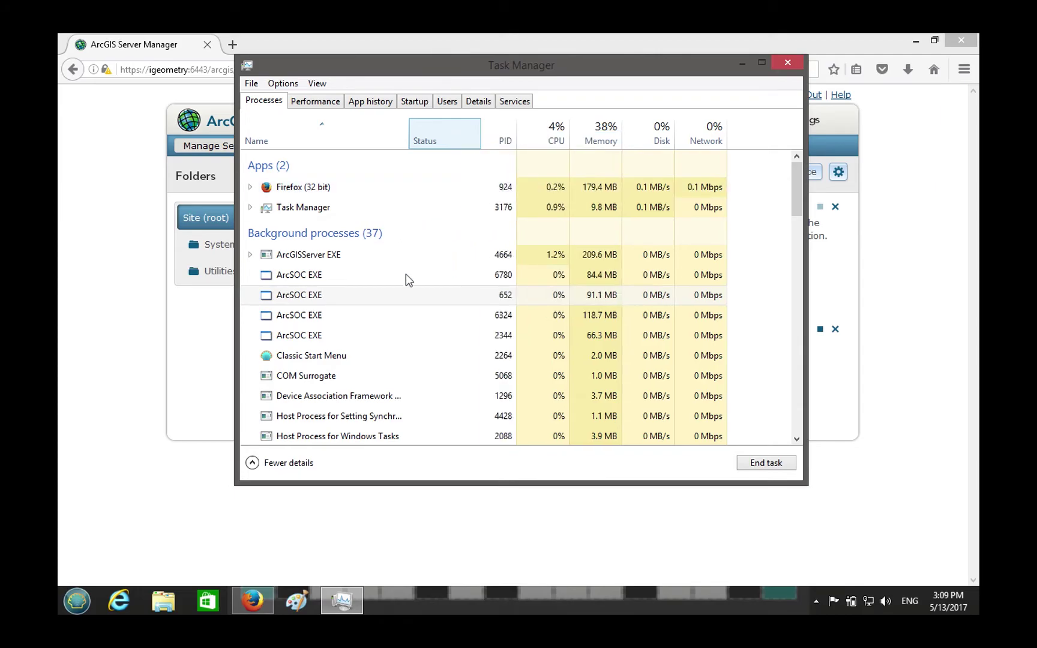
pyautogui.tripleClick(870, 381)
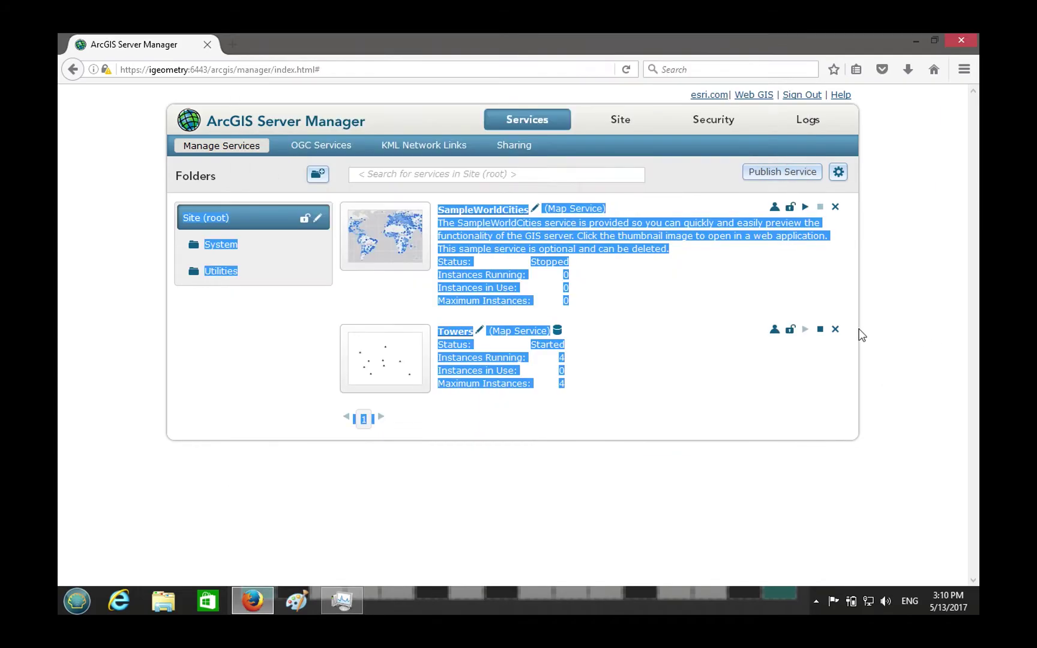
# Step: Stop the Towers service and check the remaining ArcSOC EXE process IDs in Task Manager
pyautogui.click(820, 331)
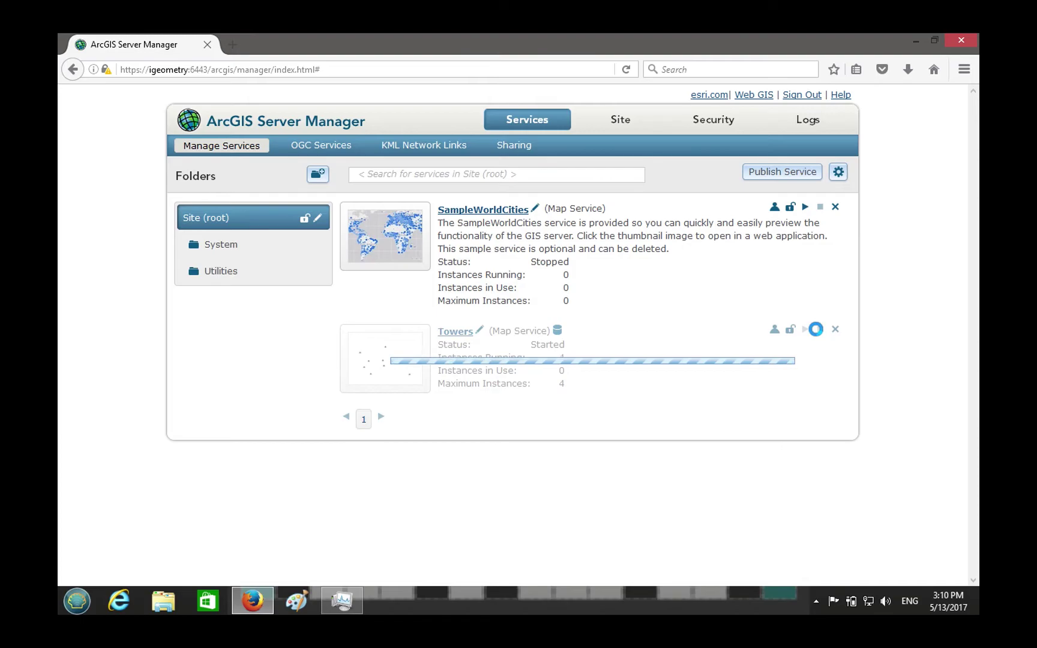
pyautogui.click(341, 601)
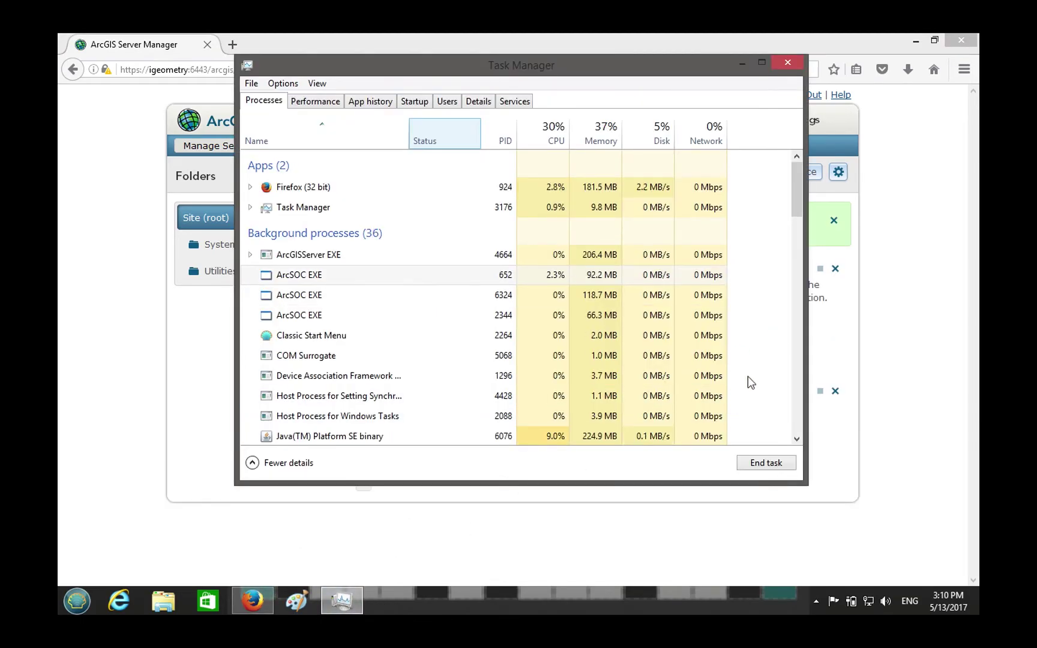
pyautogui.hotkey('alt', 'Tab')
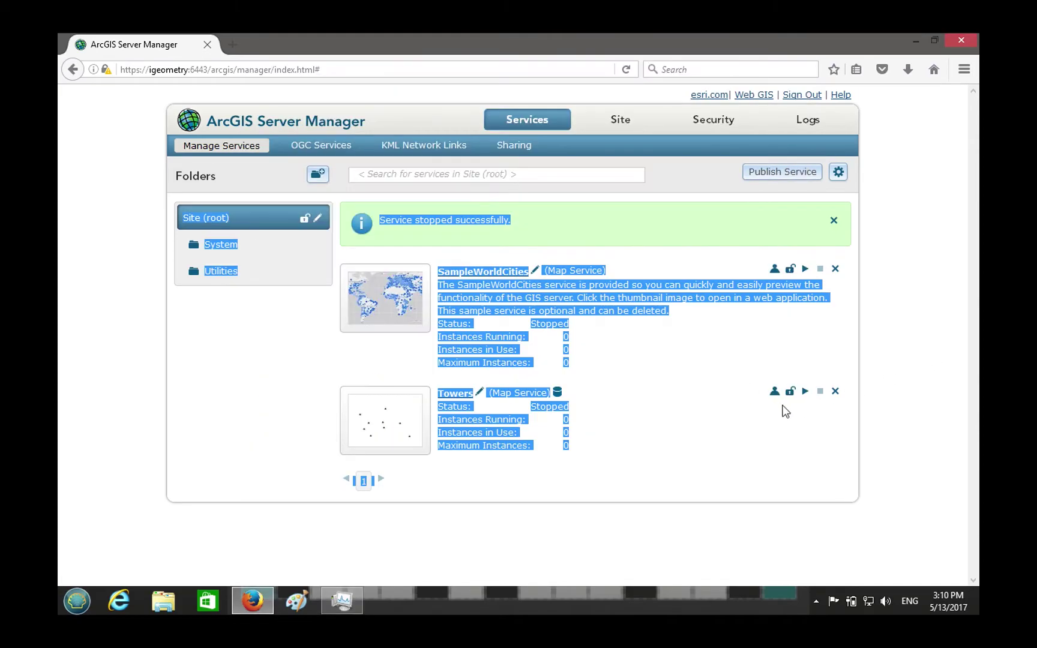
# Step: Start the Towers service again and look for its new ArcSOC EXE process ID in Task Manager
pyautogui.click(672, 378)
pyautogui.click(805, 391)
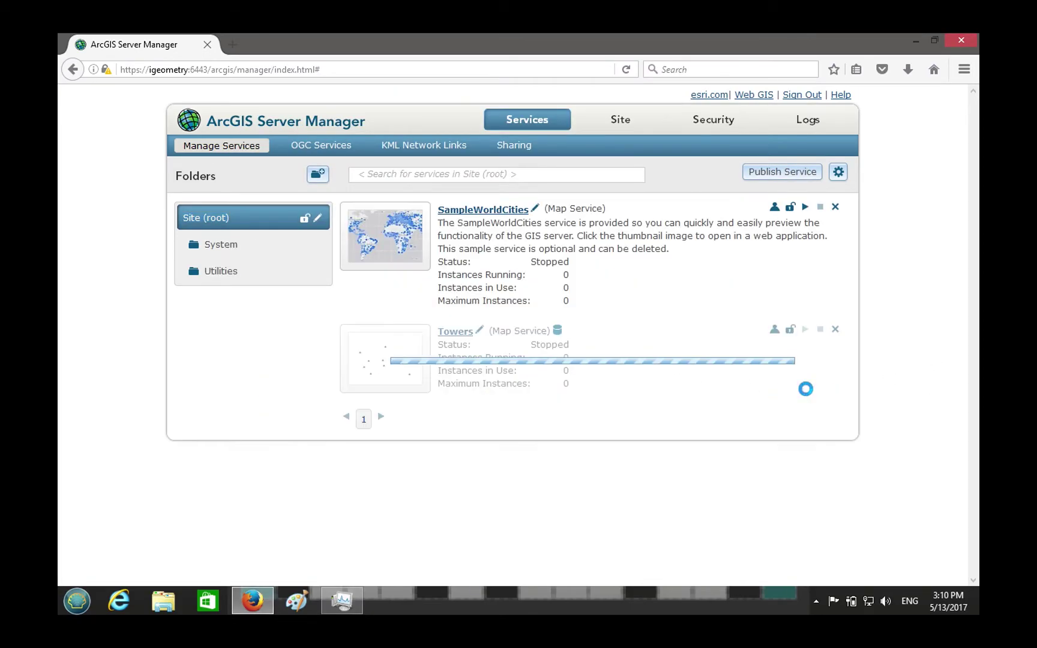
pyautogui.click(341, 597)
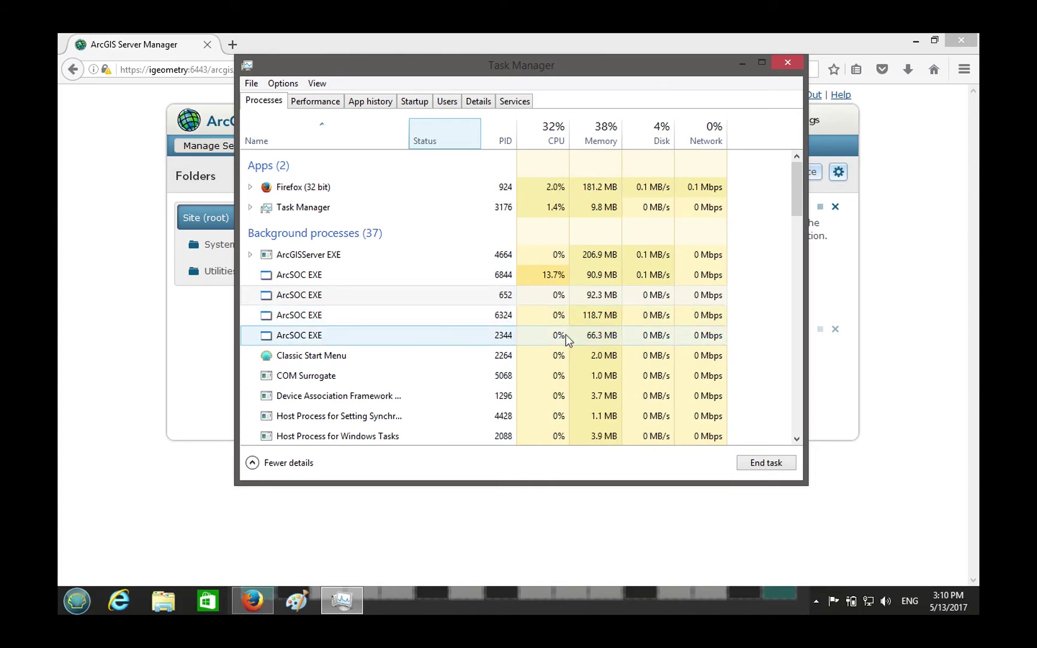
# Step: Stop Towers once more and switch to Task Manager to watch which ArcSOC EXE process ends
pyautogui.click(856, 379)
pyautogui.click(820, 393)
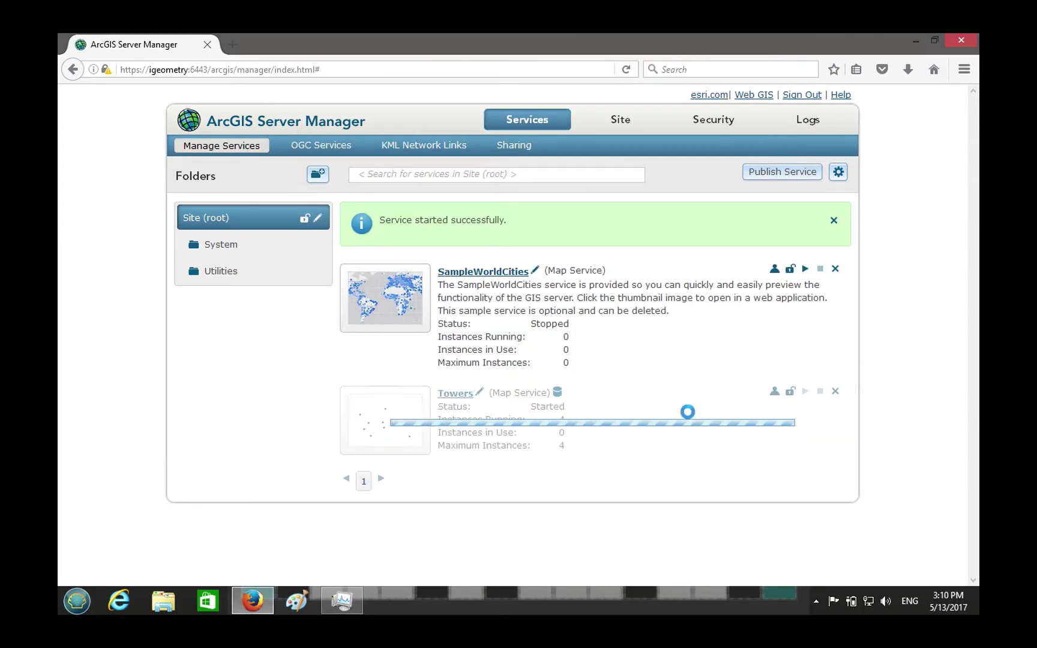
pyautogui.click(341, 600)
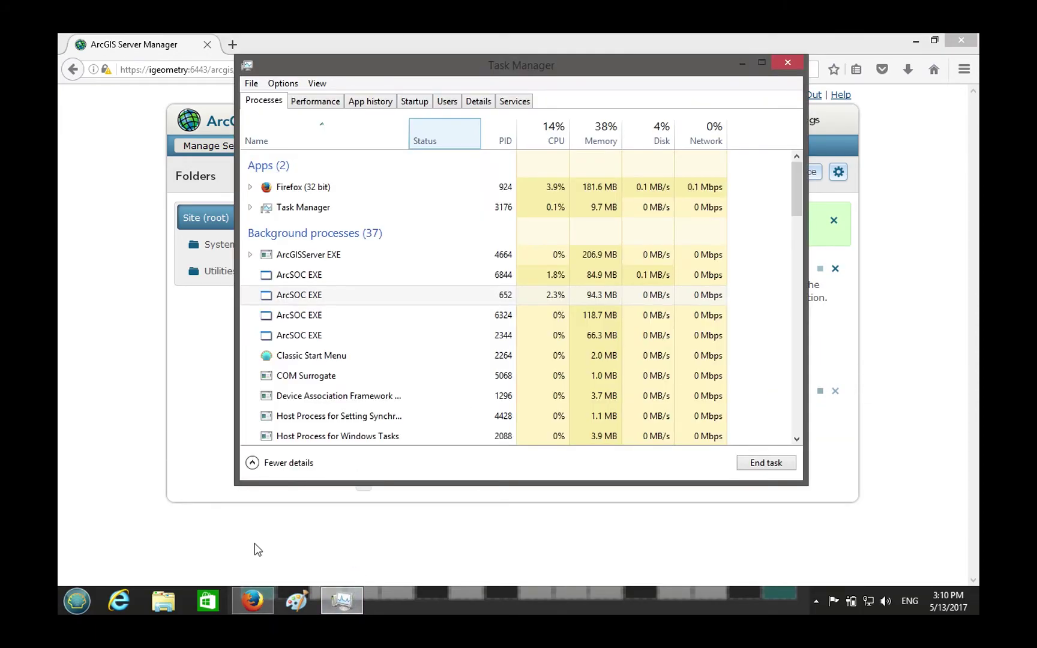
# Step: Open a blank Notepad document and move its window aside so the ArcSOC EXE process IDs stay readable
pyautogui.click(75, 599)
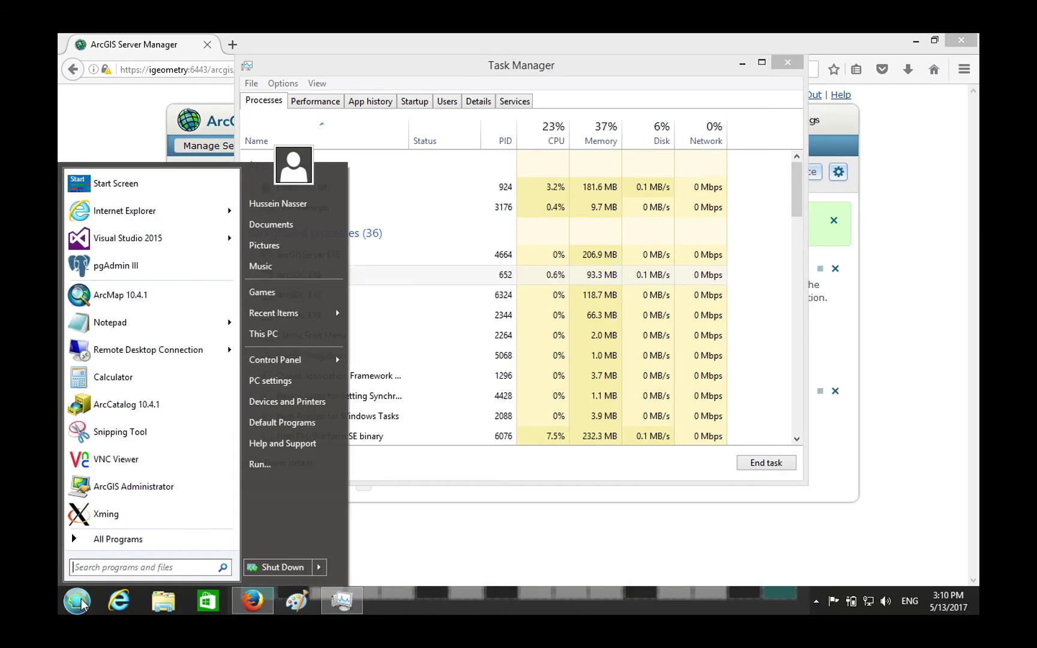
pyautogui.write('note')
pyautogui.press('Return')
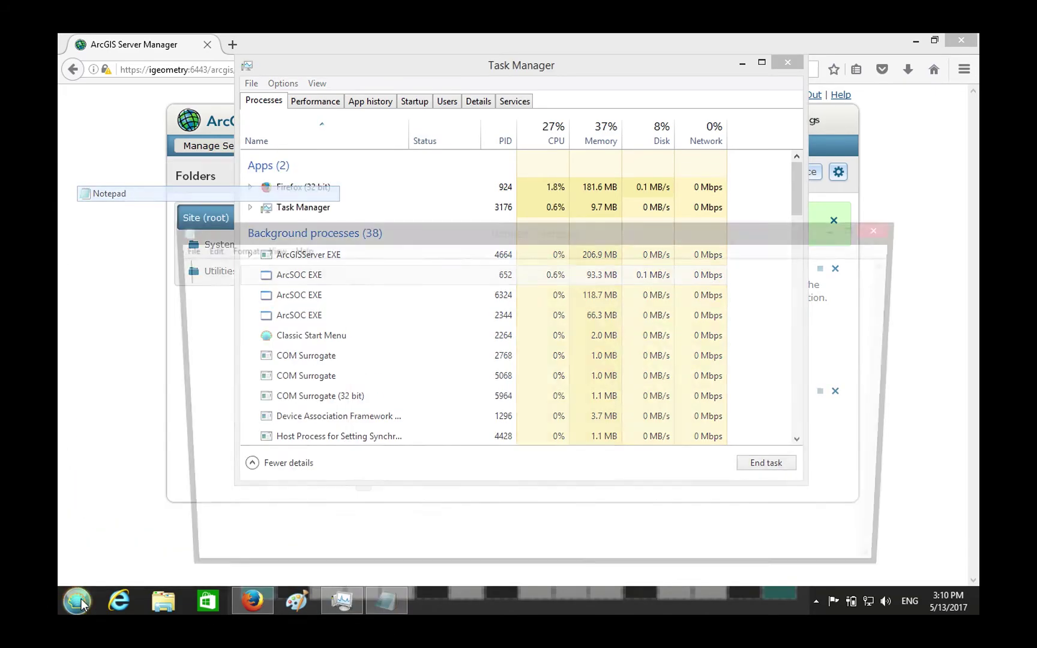
pyautogui.moveTo(435, 232); pyautogui.dragTo(861, 126)
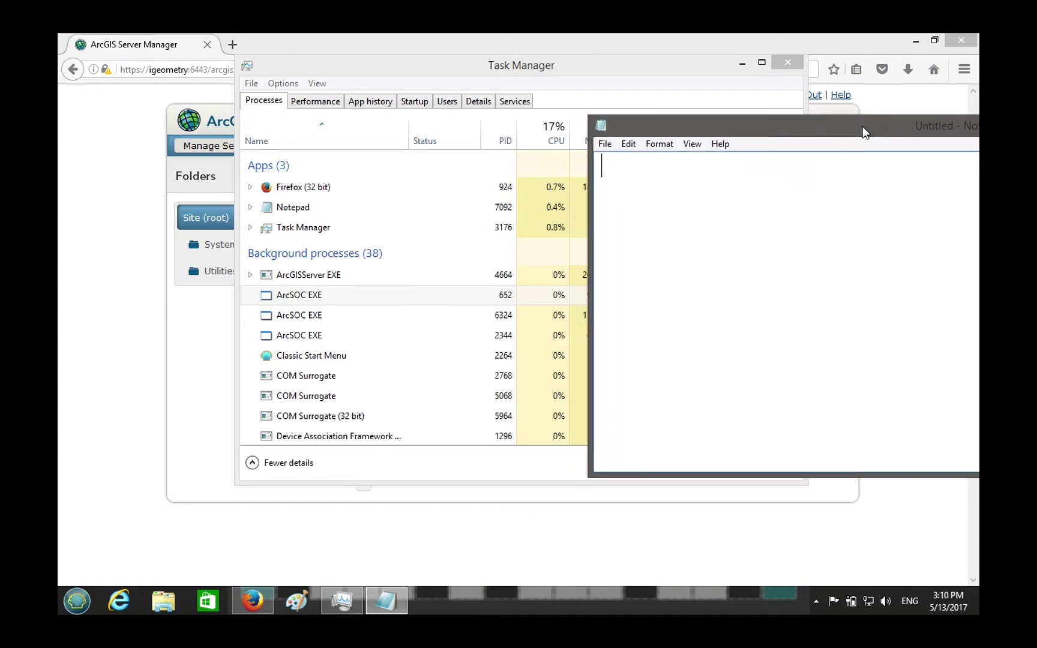
# Step: Note the three running ArcSOC EXE process IDs, 652, 6324 and 2344, on separate lines in Notepad
pyautogui.write('652')
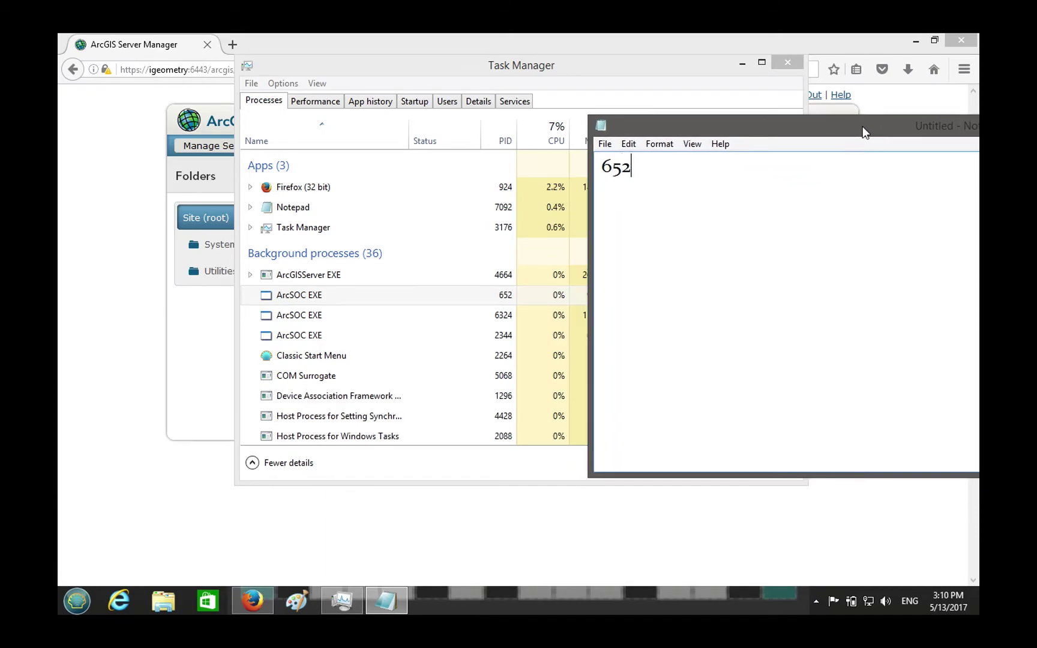
pyautogui.press('Return')
pyautogui.write('6424')
pyautogui.press('BackSpace')
pyautogui.press('BackSpace')
pyautogui.press('BackSpace')
pyautogui.write('324')
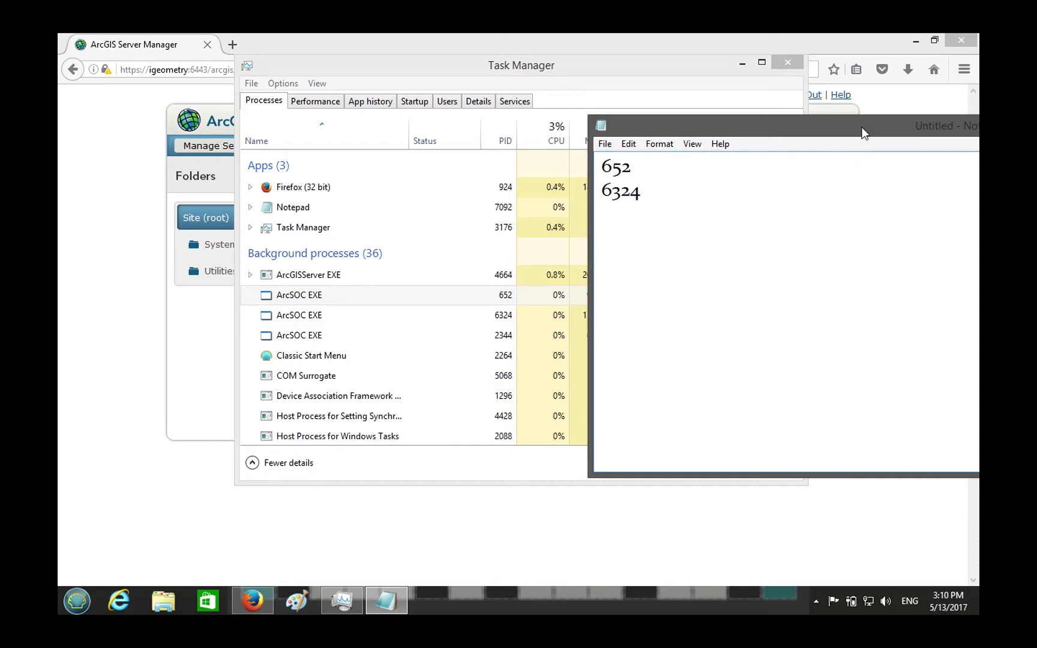
pyautogui.press('Return')
pyautogui.write('23')
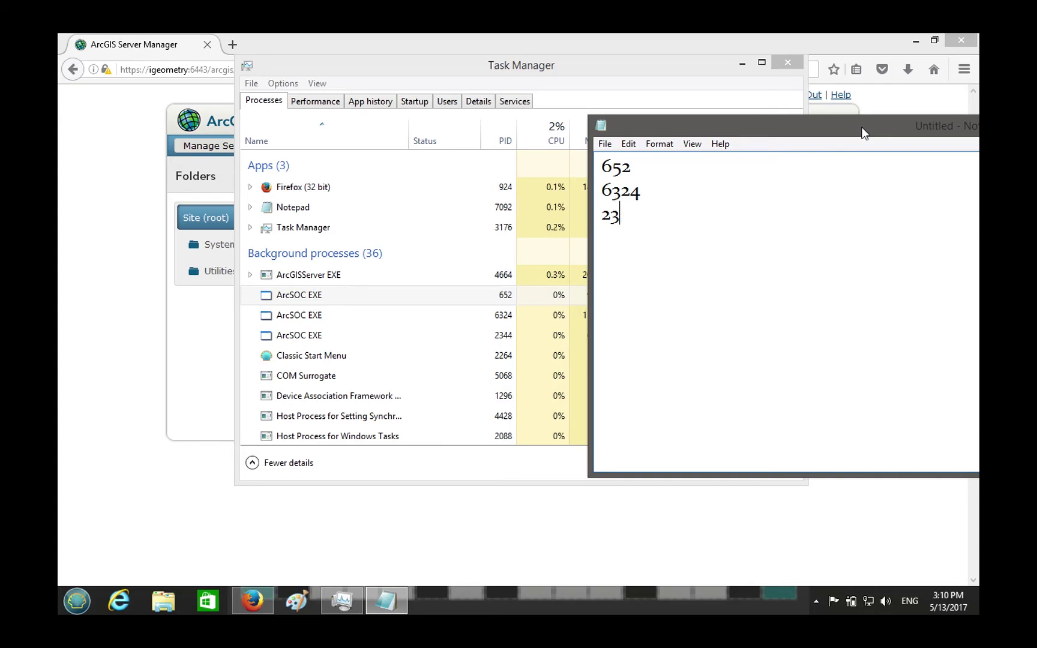
pyautogui.write('44')
# Step: Switch to ArcGIS Server Manager, start the Towers service again and bring the noted process IDs back into view
pyautogui.click(506, 531)
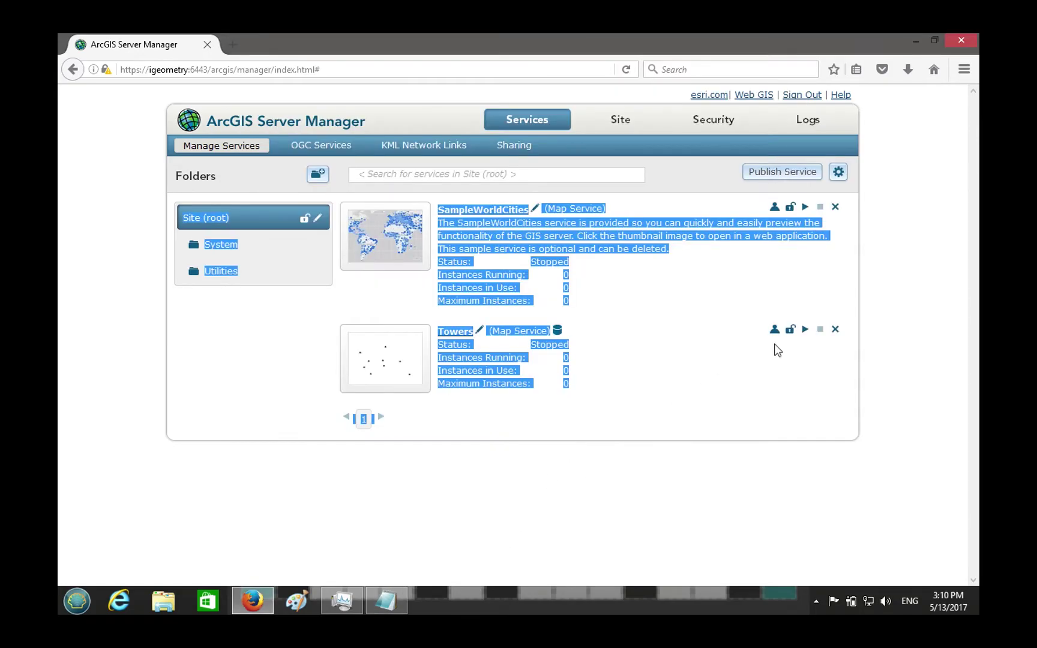
pyautogui.click(777, 350)
pyautogui.click(804, 329)
pyautogui.click(401, 603)
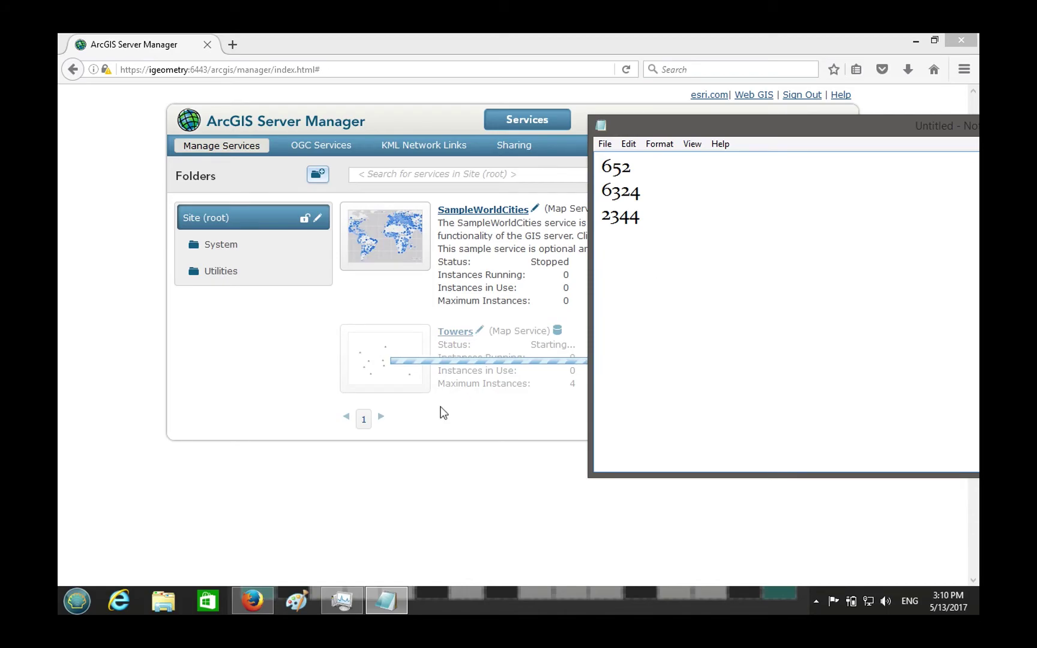
# Step: Compare the ArcSOC EXE processes in Task Manager with the noted IDs and select the one missing from the notes
pyautogui.click(341, 600)
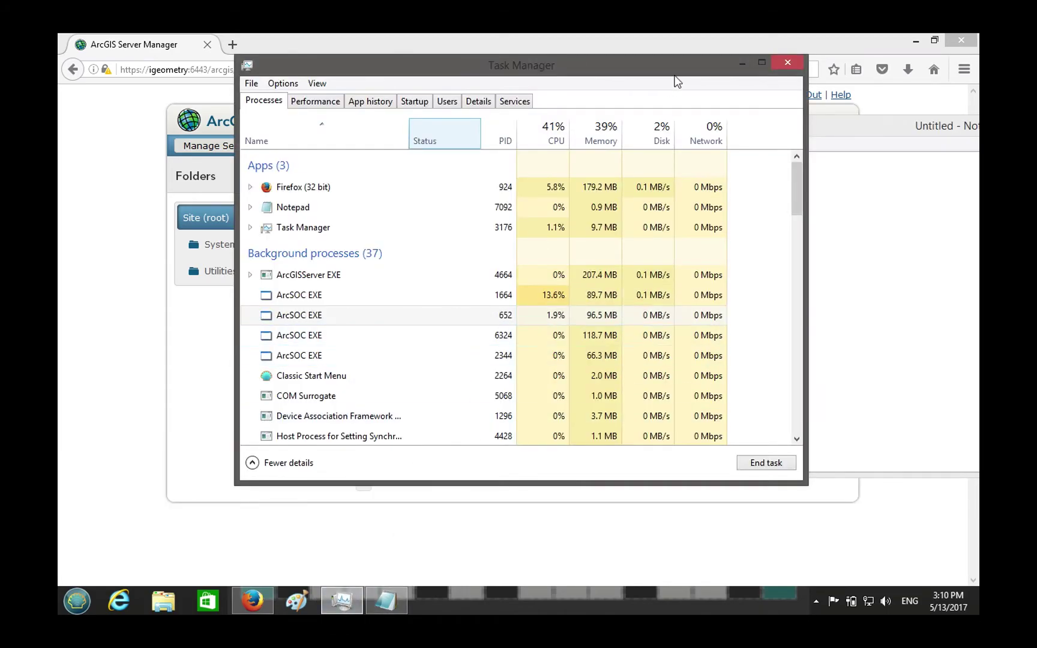
pyautogui.moveTo(611, 65); pyautogui.dragTo(532, 33)
pyautogui.click(324, 270)
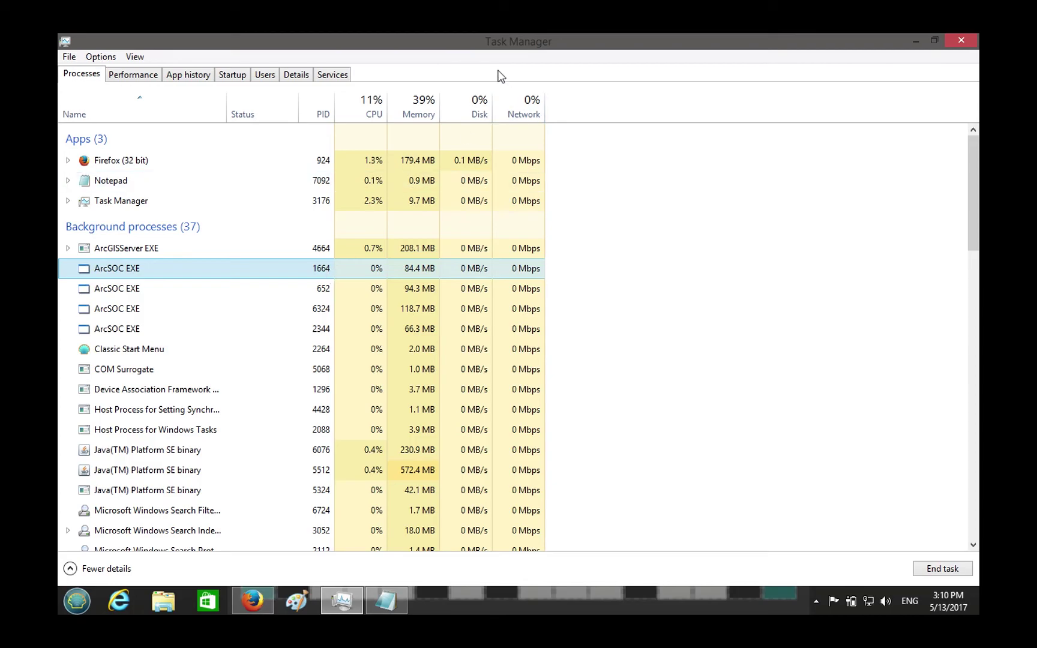
pyautogui.doubleClick(520, 42)
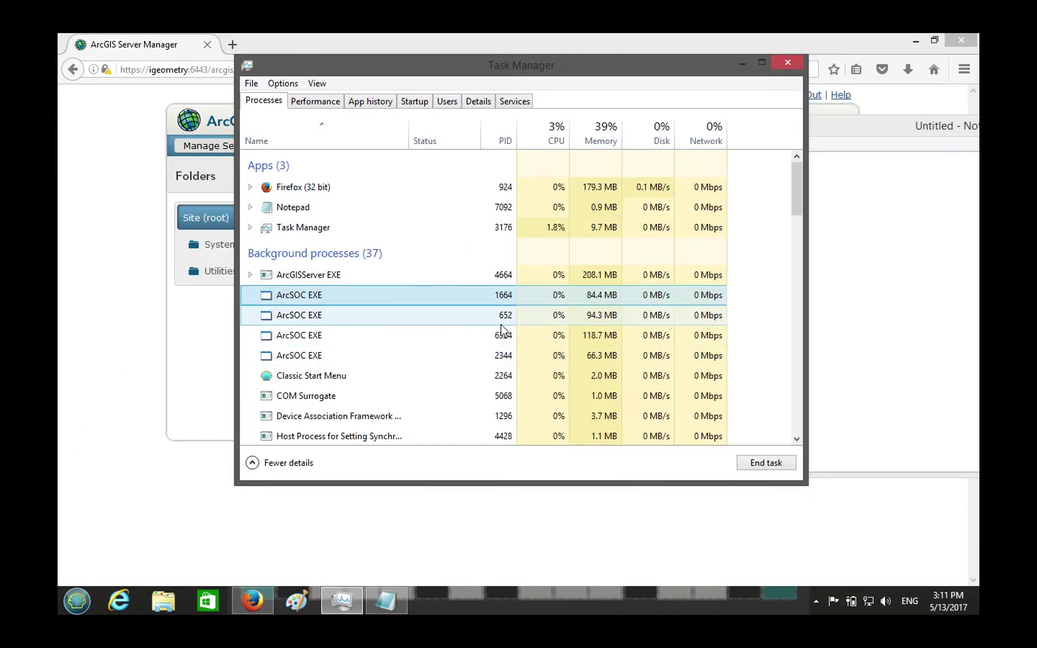
pyautogui.moveTo(565, 68); pyautogui.dragTo(608, 48)
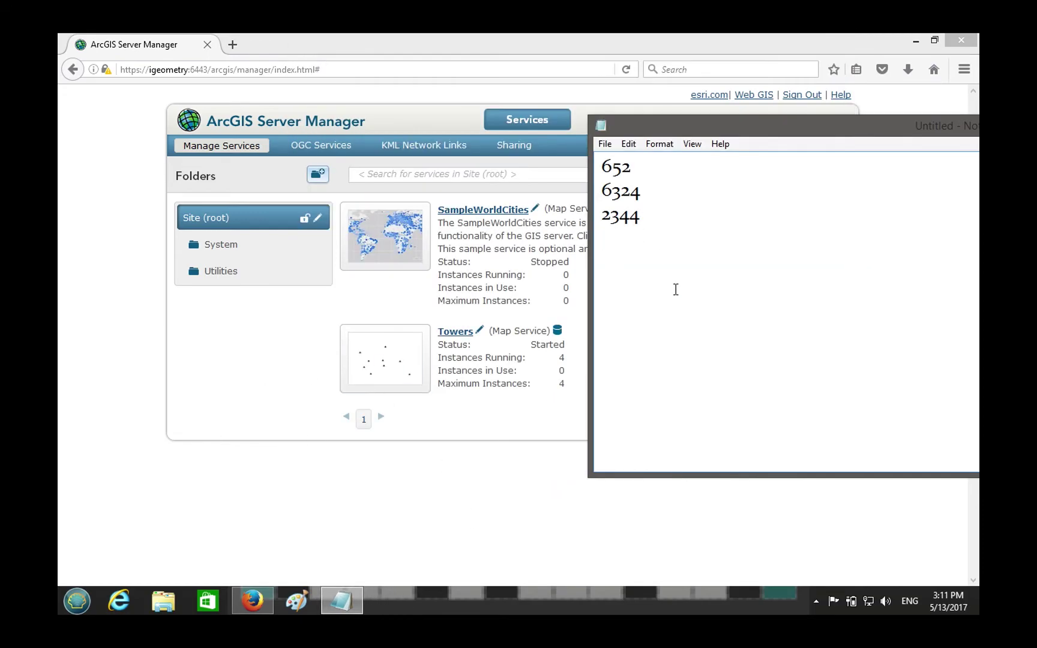
# Step: Open the Towers service for editing and check its parameters, capabilities and pooling settings
pyautogui.moveTo(526, 357); pyautogui.dragTo(522, 358)
pyautogui.click(463, 334)
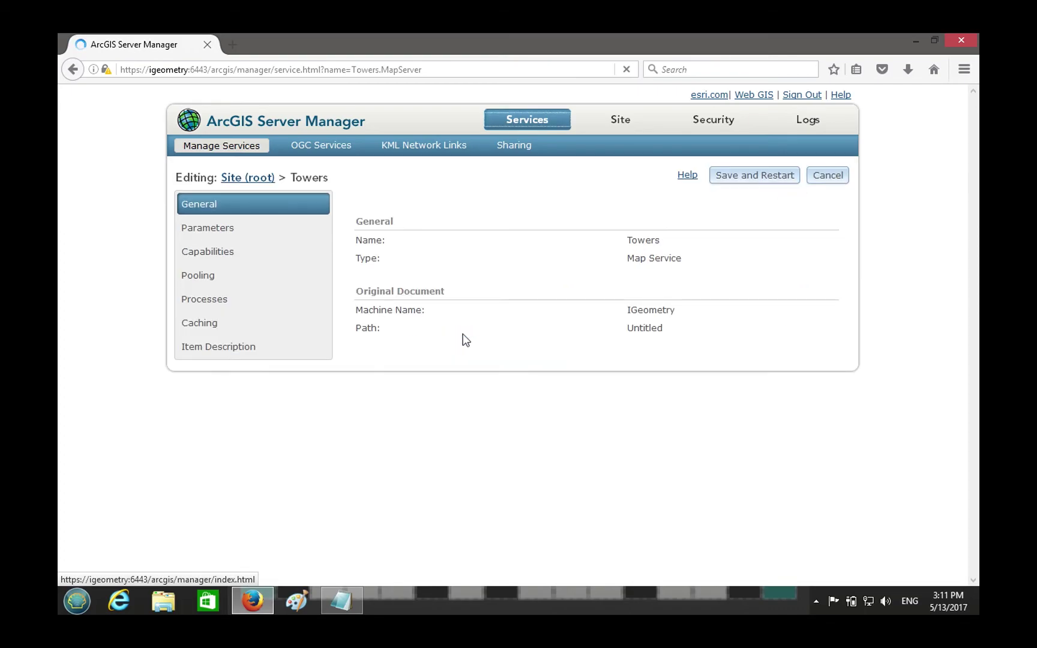
pyautogui.click(258, 251)
pyautogui.click(258, 275)
pyautogui.click(264, 231)
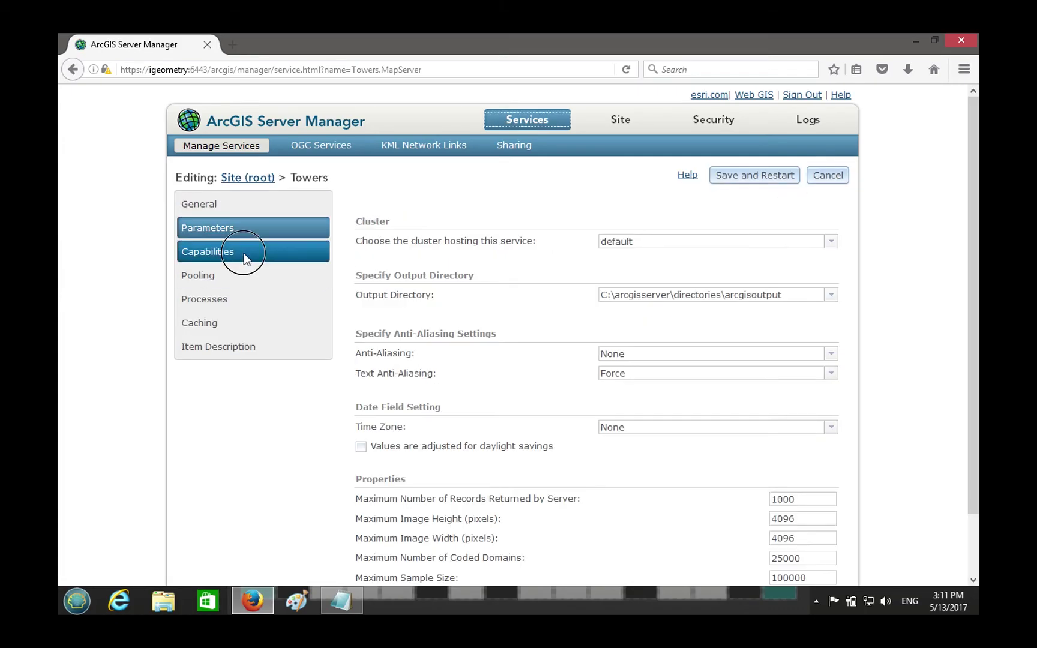
pyautogui.click(240, 251)
pyautogui.click(224, 276)
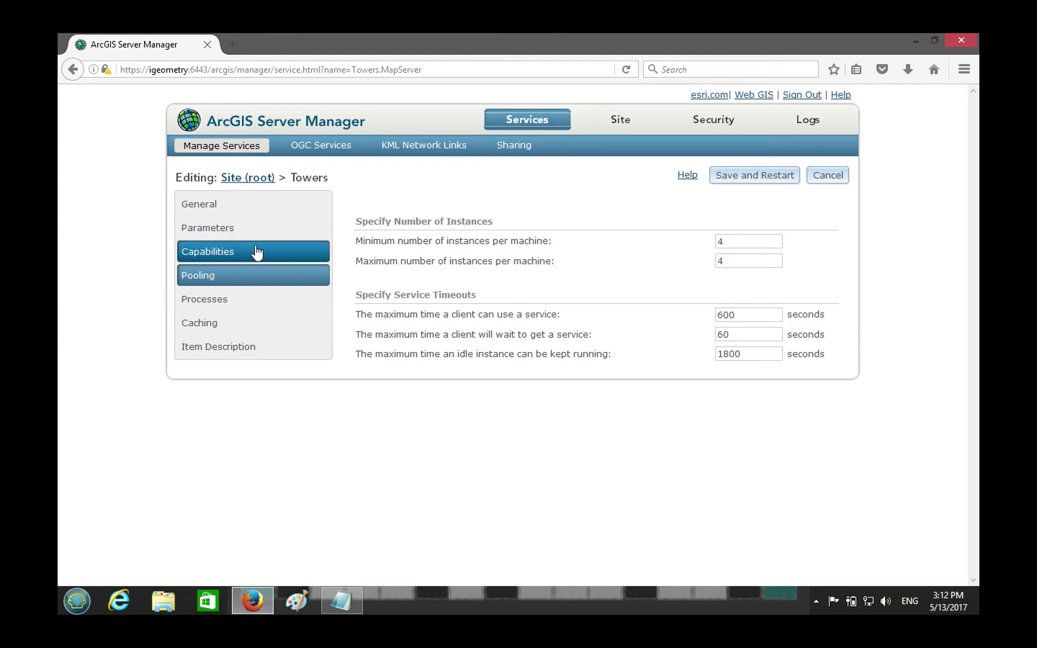
# Step: Examine the isolation and recycling settings in Towers' process configuration, checking them against its pooling settings
pyautogui.click(252, 300)
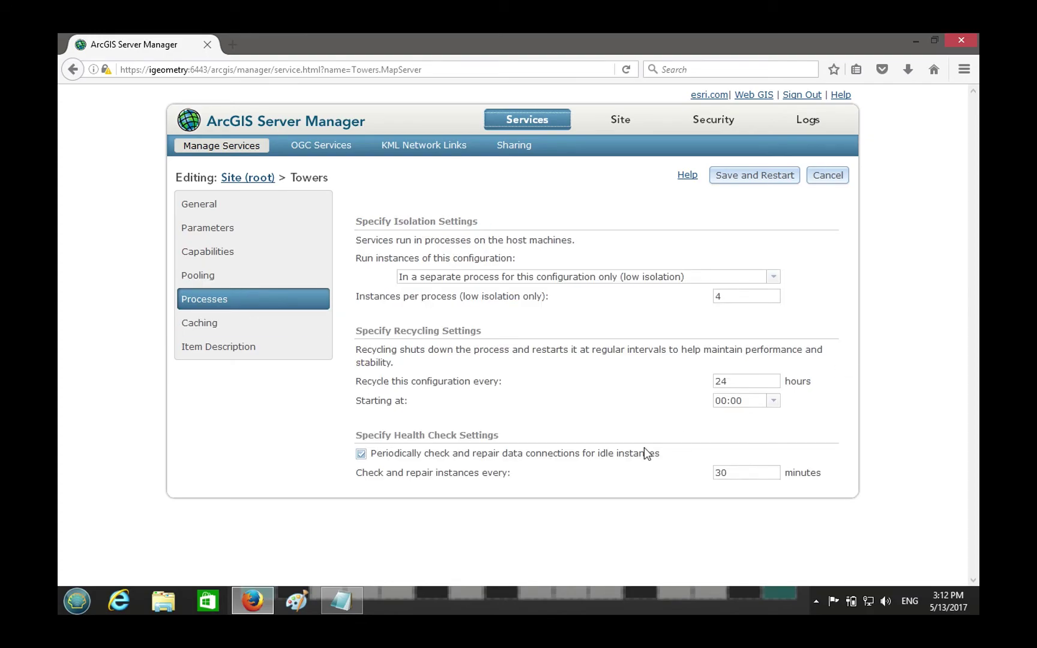
pyautogui.moveTo(364, 354); pyautogui.dragTo(514, 412)
pyautogui.click(514, 411)
pyautogui.click(353, 352)
pyautogui.moveTo(353, 353); pyautogui.dragTo(459, 393)
pyautogui.click(456, 392)
pyautogui.click(264, 273)
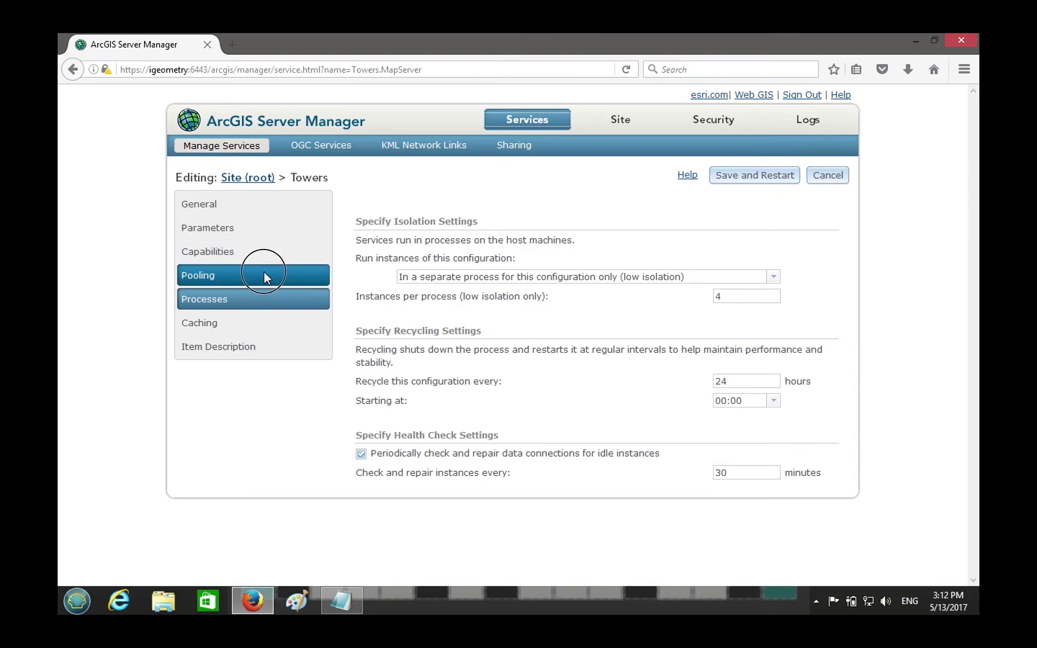
pyautogui.click(241, 303)
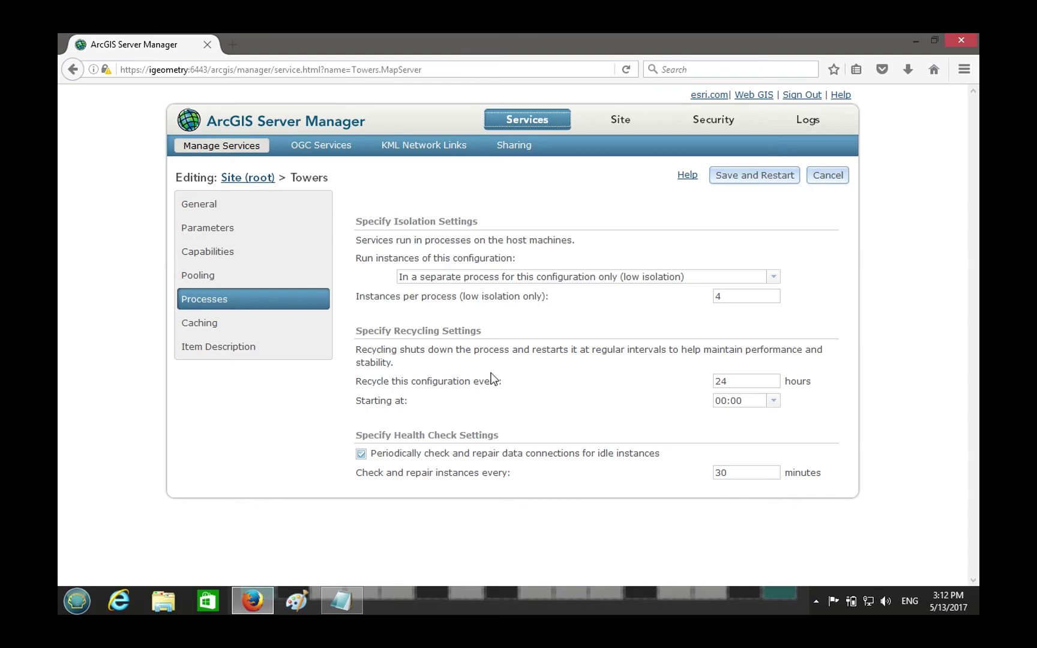
# Step: Reopen Task Manager to check the running ArcSOC EXE process IDs, and close it again
pyautogui.rightClick(453, 603)
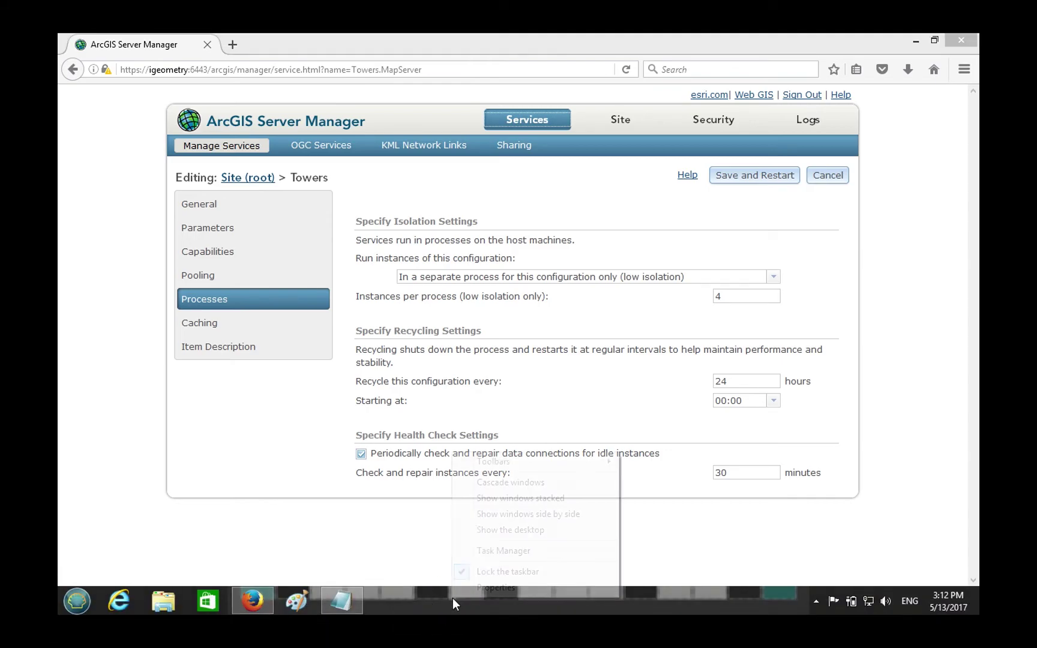
pyautogui.click(498, 550)
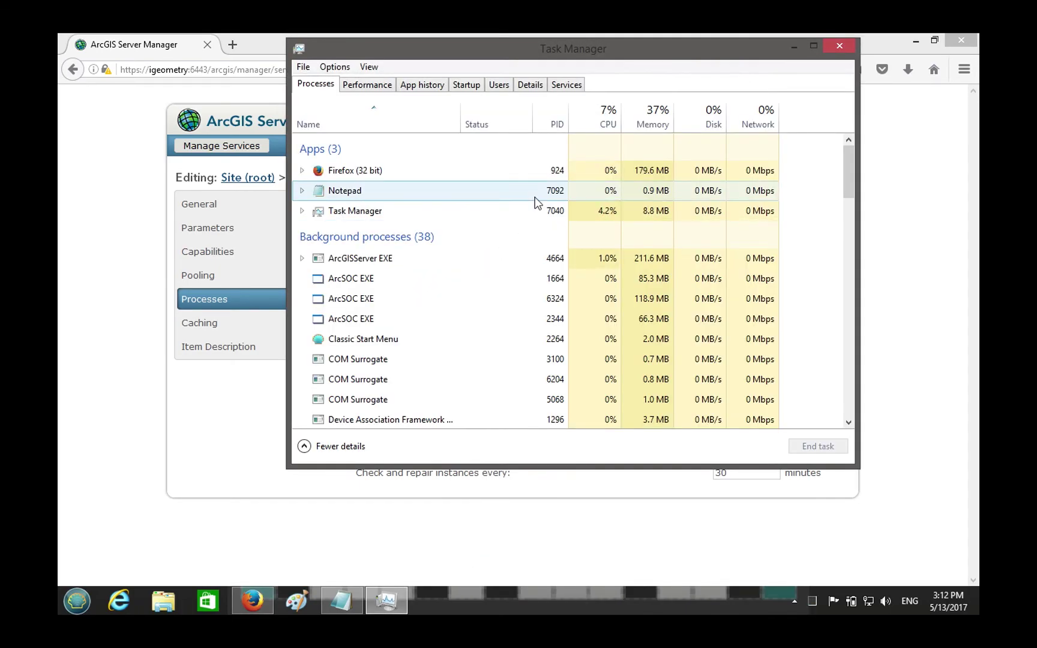
pyautogui.click(839, 45)
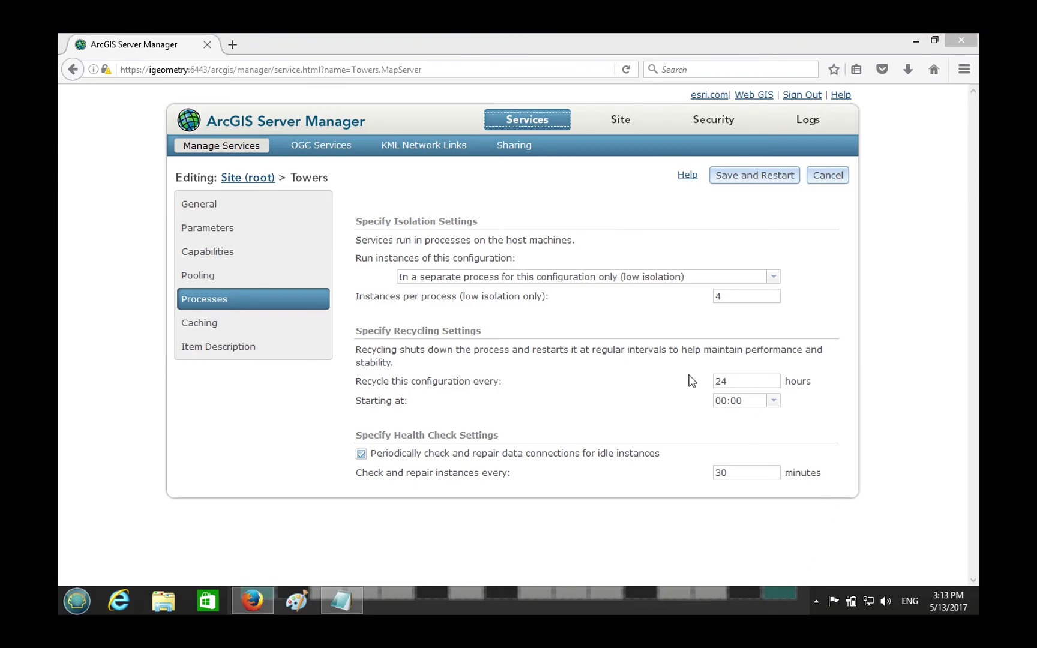
# Step: Examine Towers' recycling interval and start time, and the health check settings for repairing idle instances' data connections
pyautogui.click(768, 401)
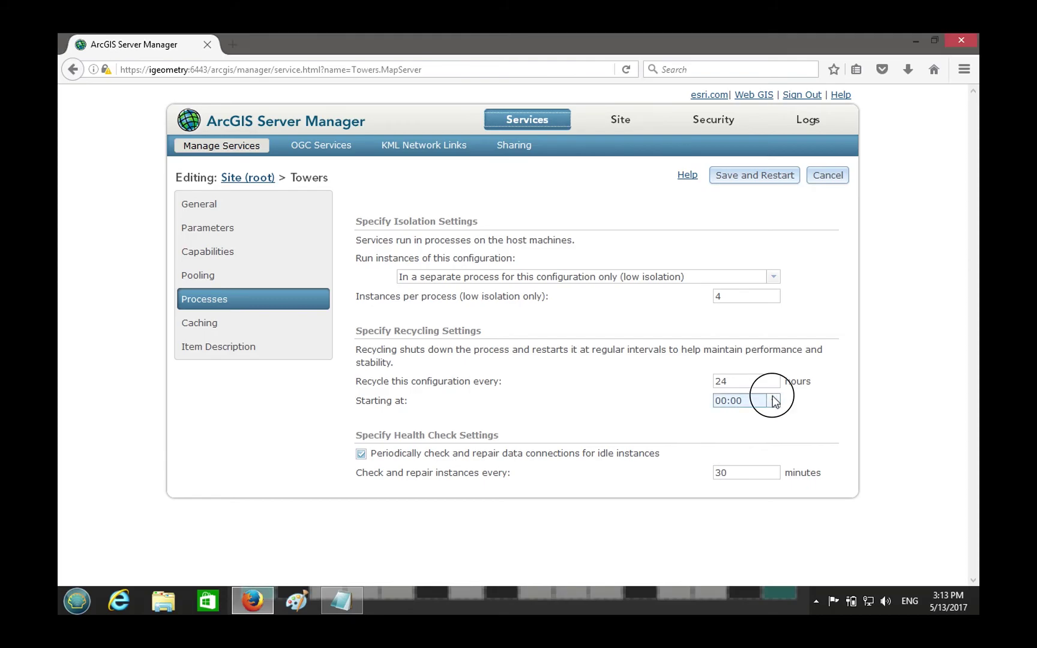
pyautogui.click(612, 393)
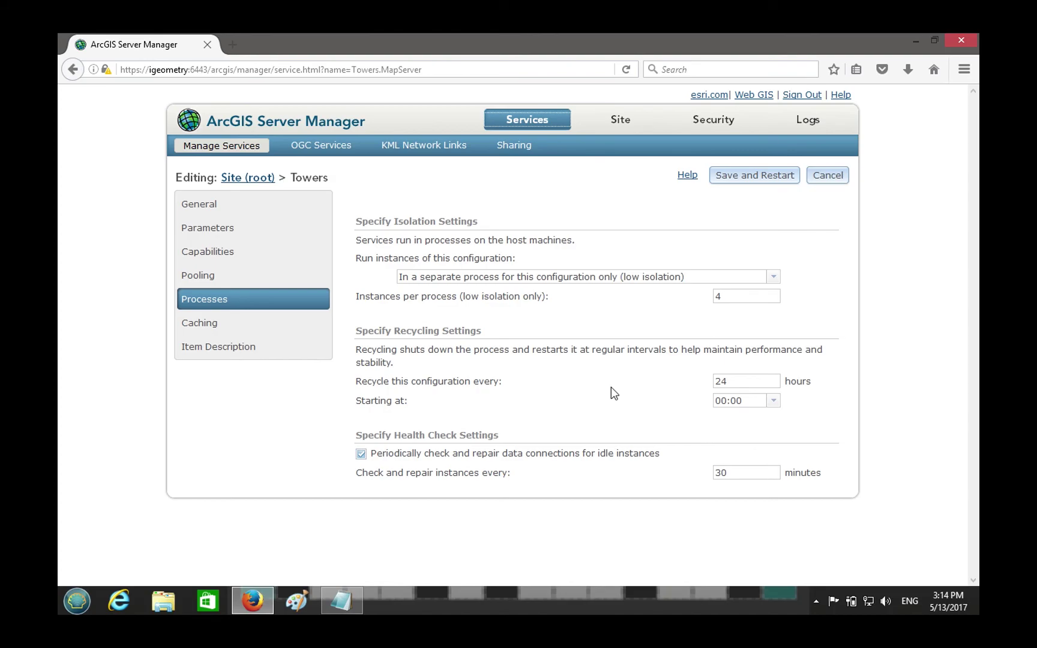
pyautogui.moveTo(349, 336); pyautogui.dragTo(798, 420)
pyautogui.click(825, 422)
pyautogui.moveTo(363, 431); pyautogui.dragTo(912, 477)
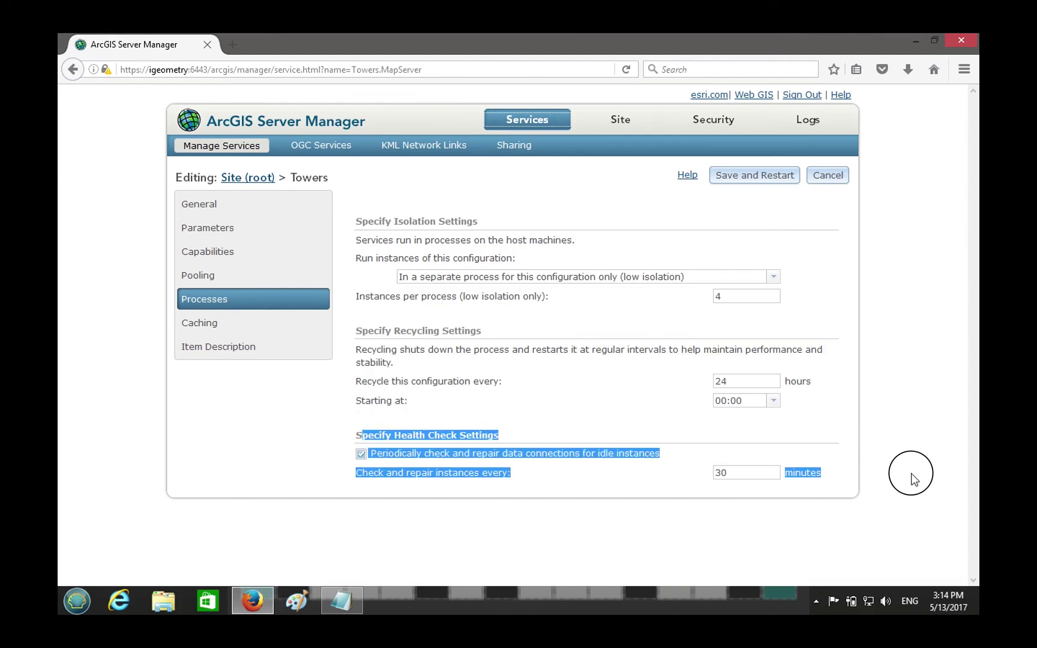
pyautogui.click(912, 477)
pyautogui.moveTo(362, 475); pyautogui.dragTo(641, 485)
pyautogui.click(627, 487)
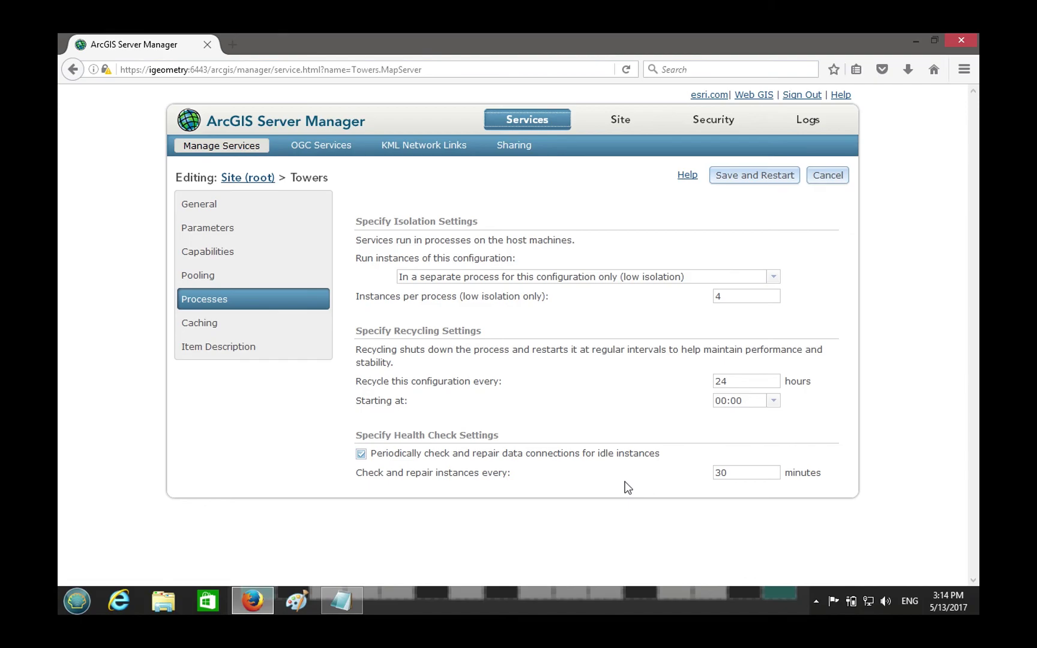